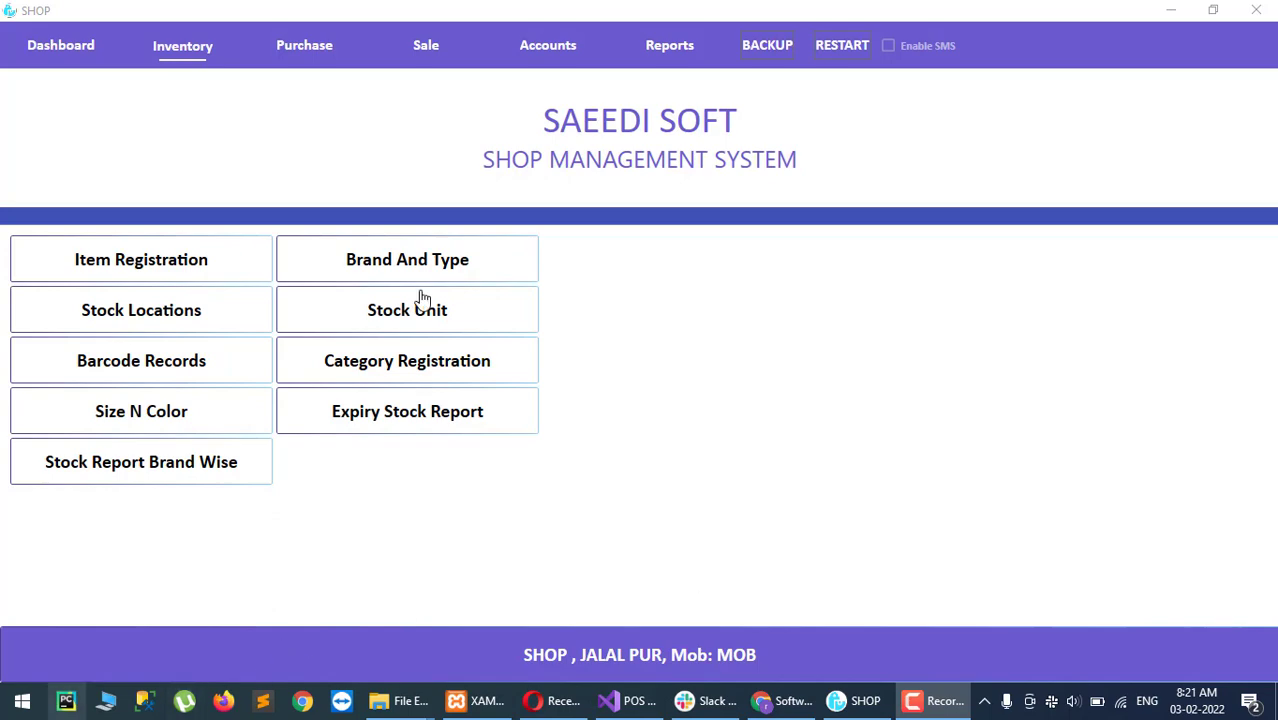
click(170, 257)
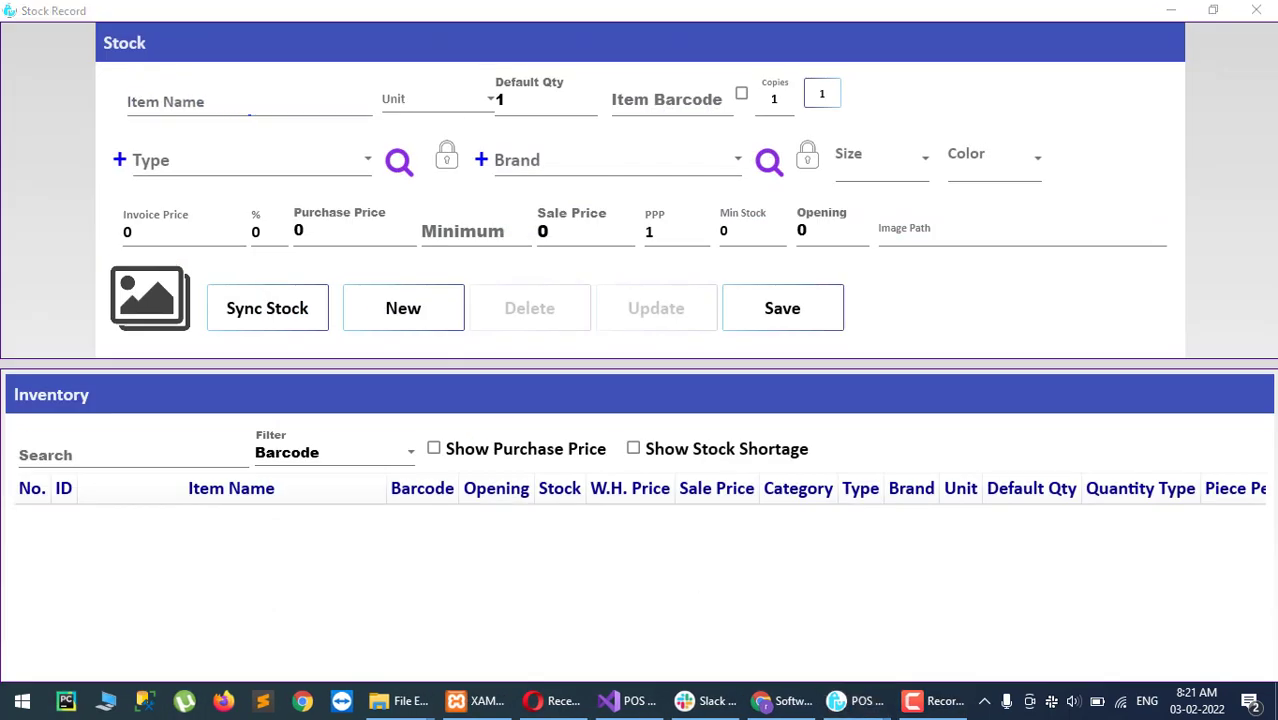
click(1256, 10)
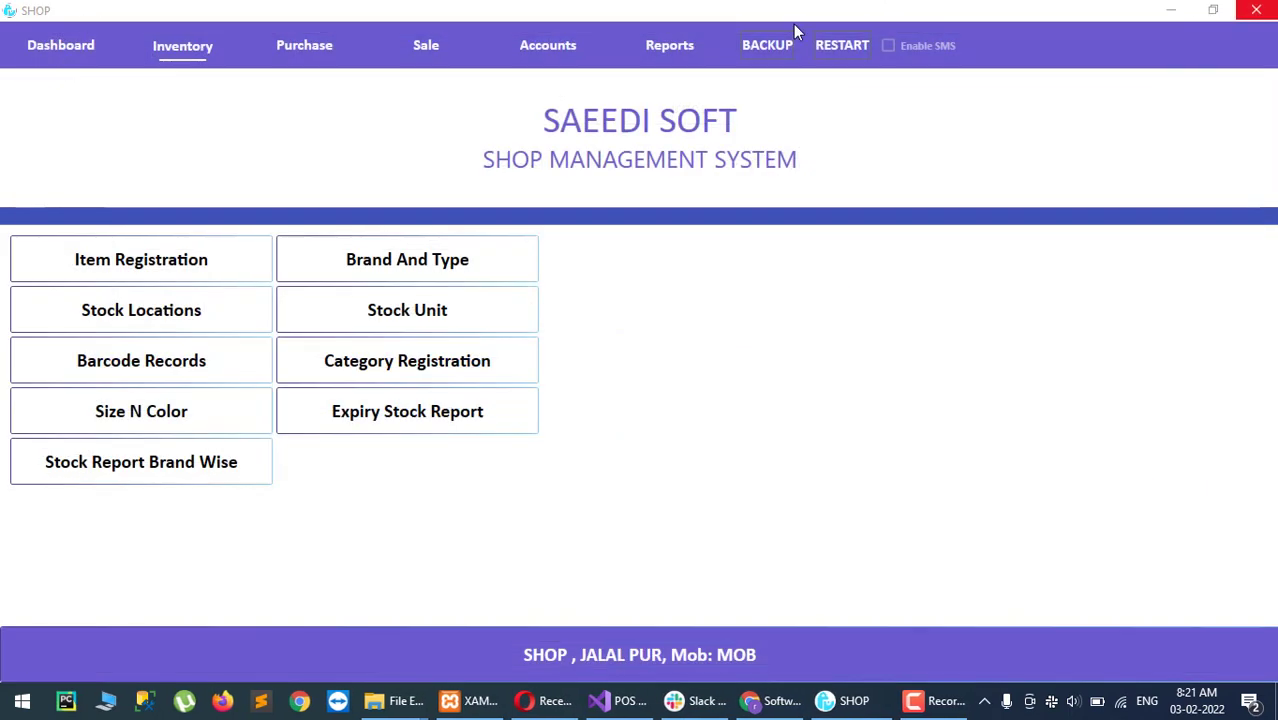
click(76, 52)
click(190, 52)
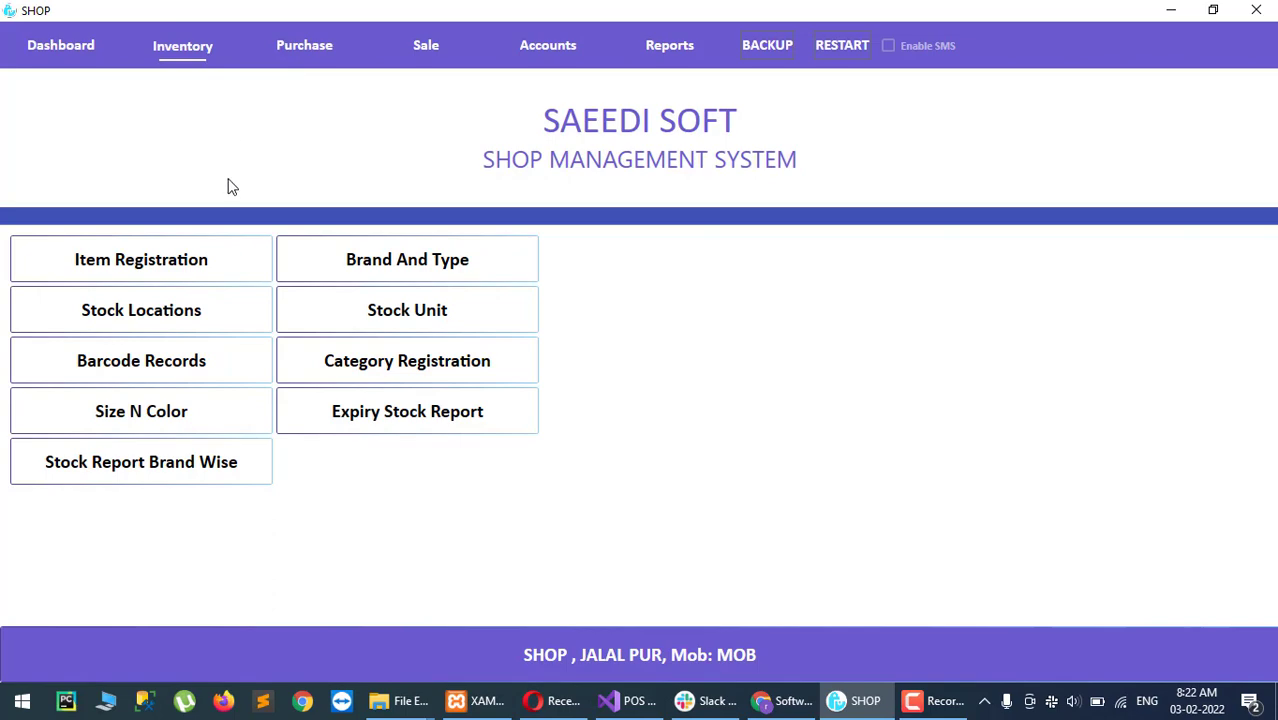
Open the item registration form from the inventory section and name the new item Fridge.
click(175, 260)
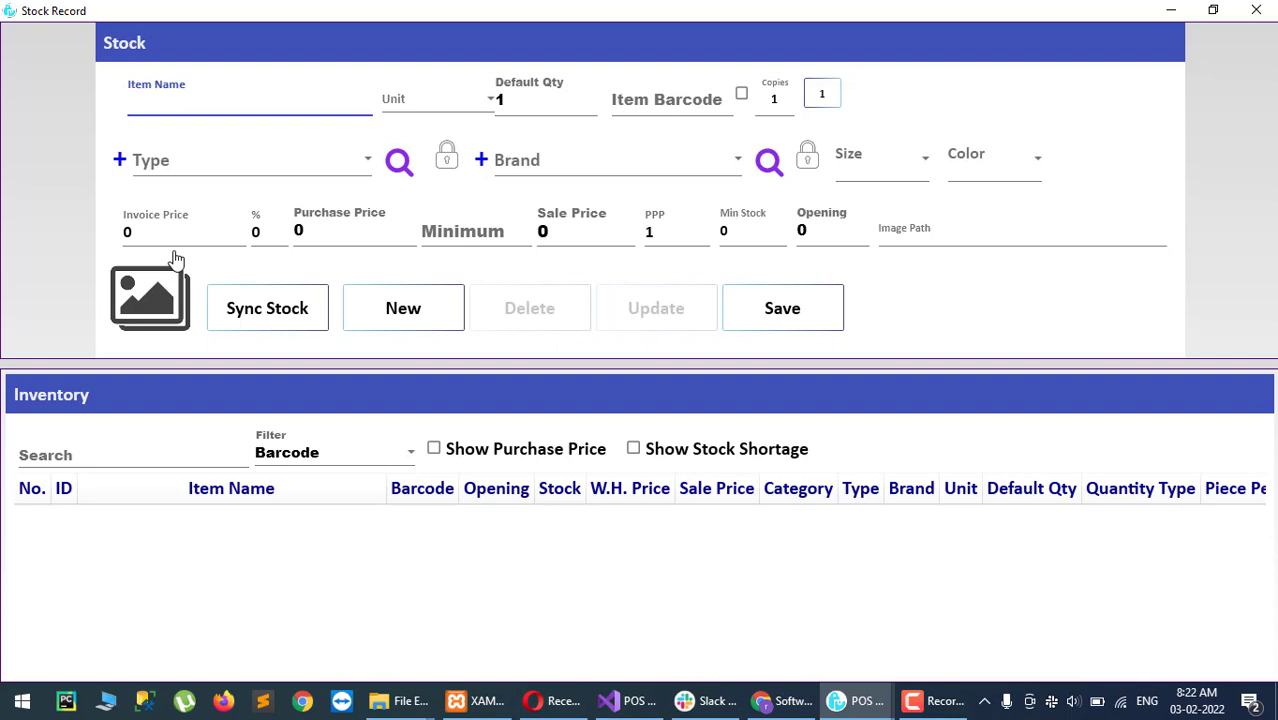
text(Drid)
text(ge)
key(BackSpace)
key(BackSpace)
key(BackSpace)
key(BackSpace)
key(BackSpace)
key(BackSpace)
text(Fei)
key(BackSpace)
key(BackSpace)
text(ridge)
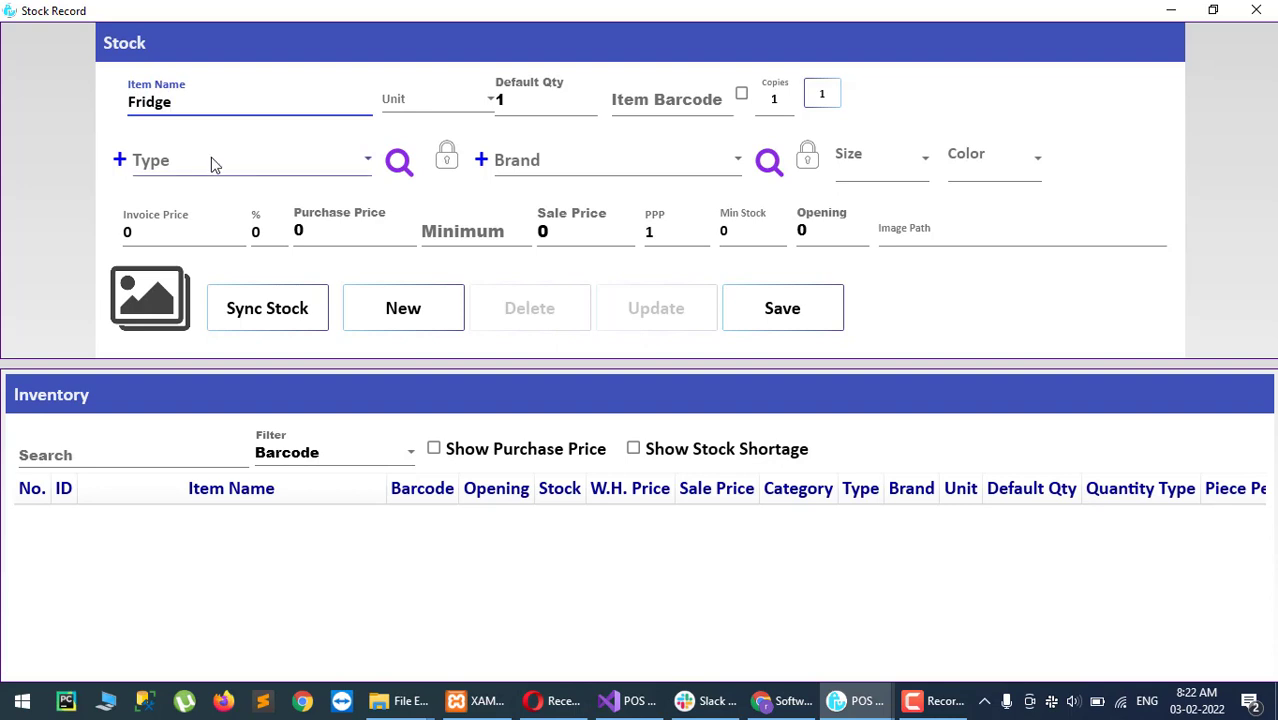
Add Electronics as a new item type and assign it to the Fridge item.
click(236, 180)
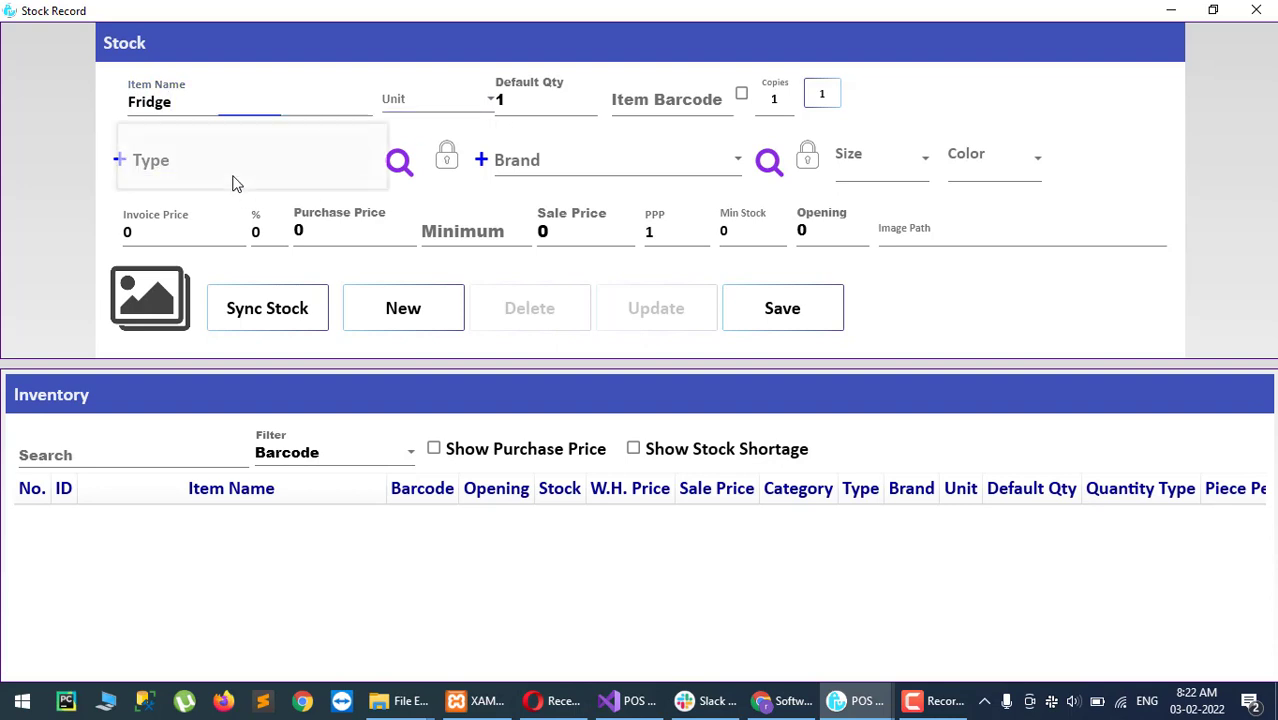
click(234, 178)
click(119, 160)
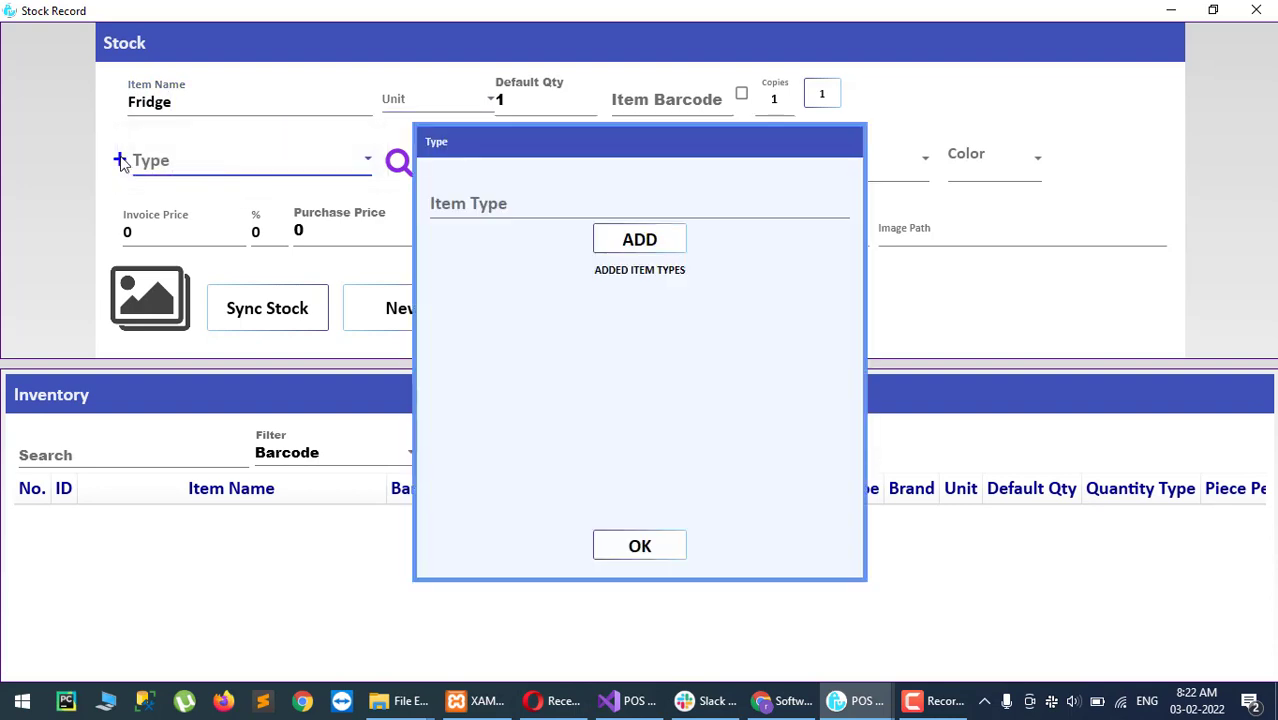
click(655, 204)
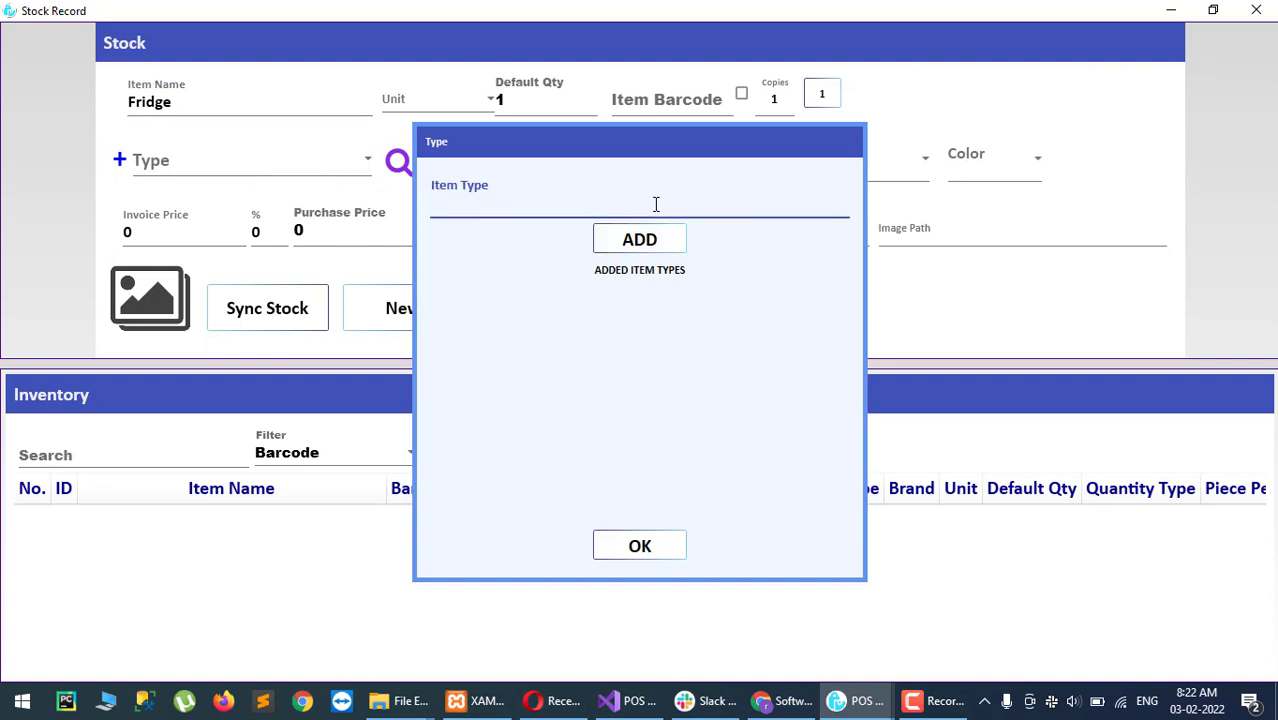
text(Electronics)
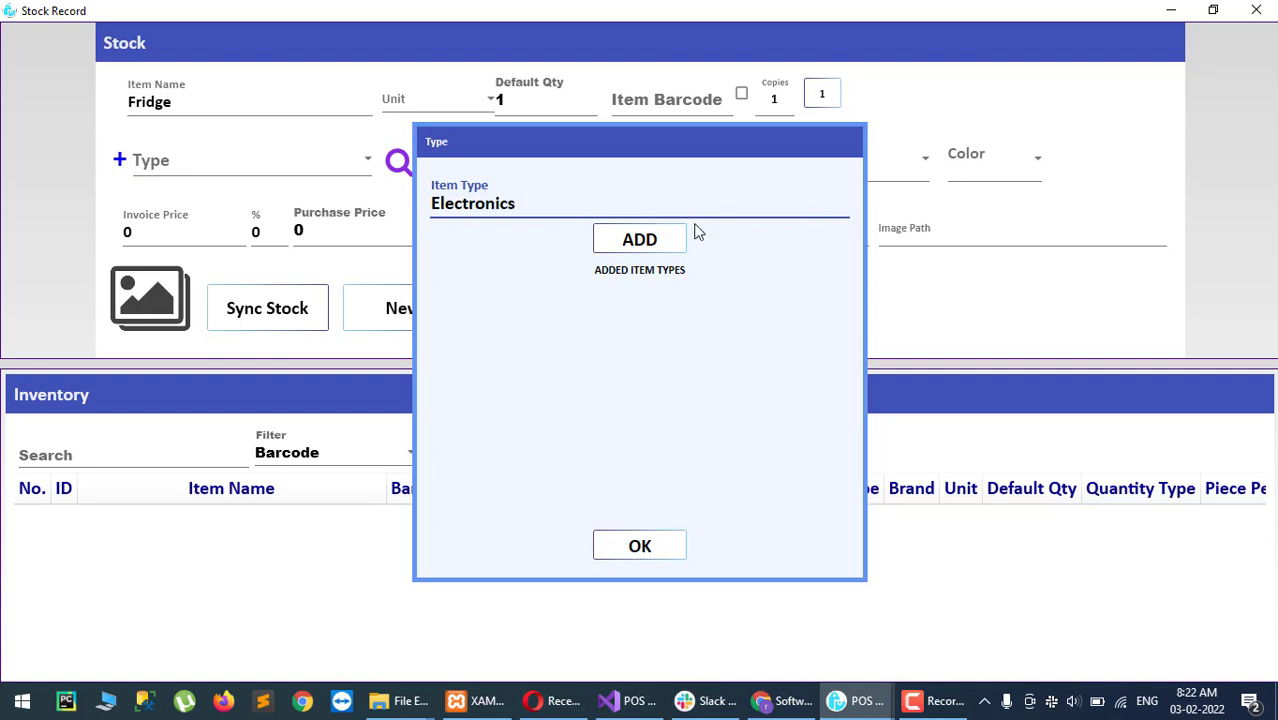
click(660, 240)
click(639, 548)
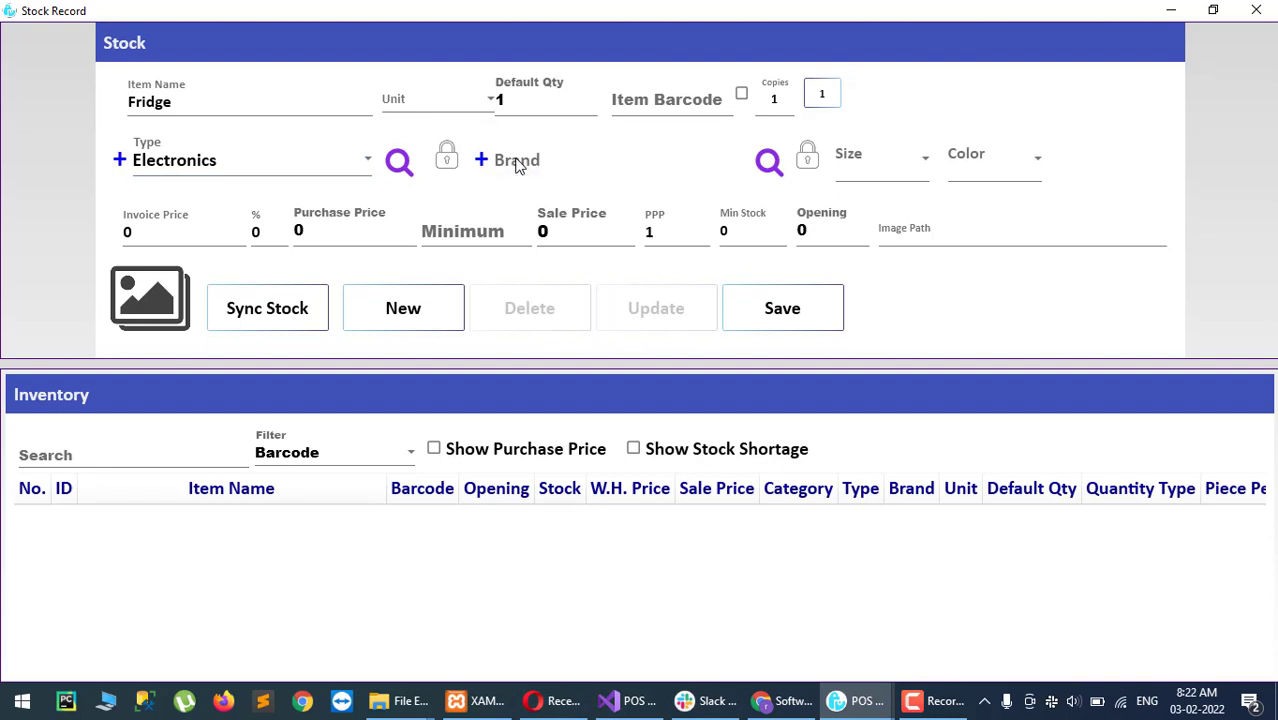
Add Haier as a new brand and select it for the Fridge item.
click(517, 164)
click(483, 163)
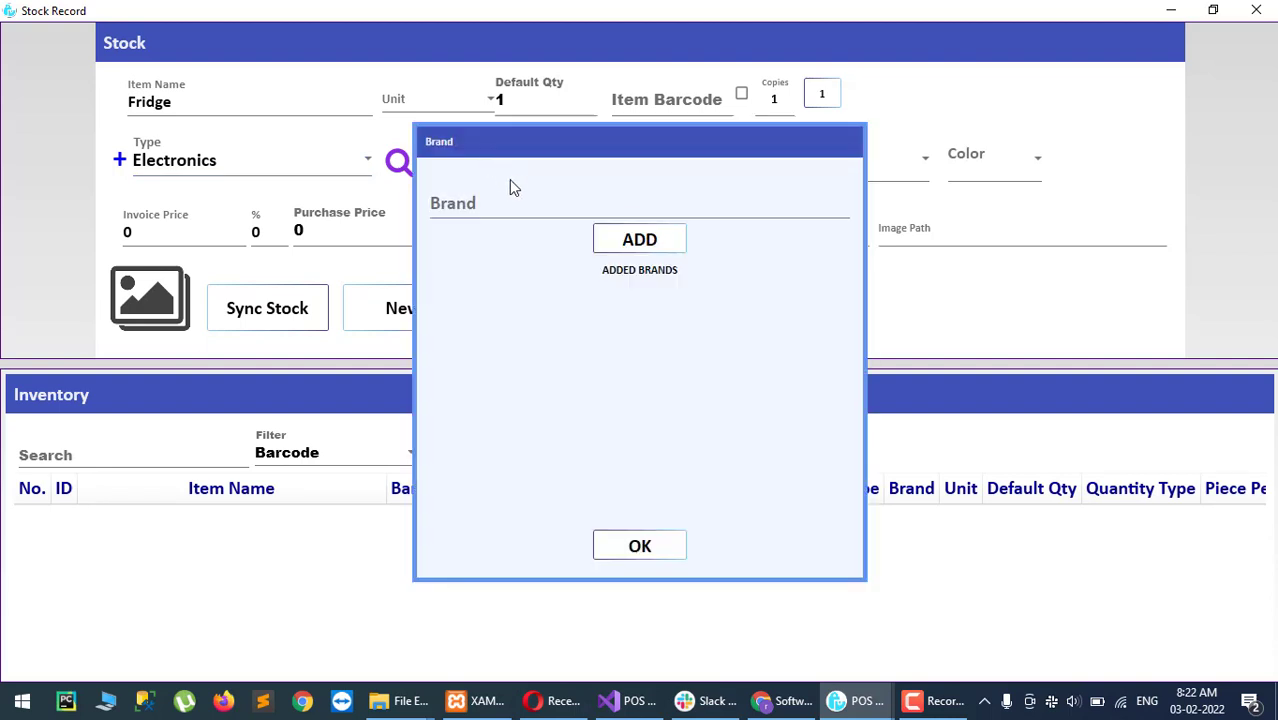
click(516, 200)
text(H)
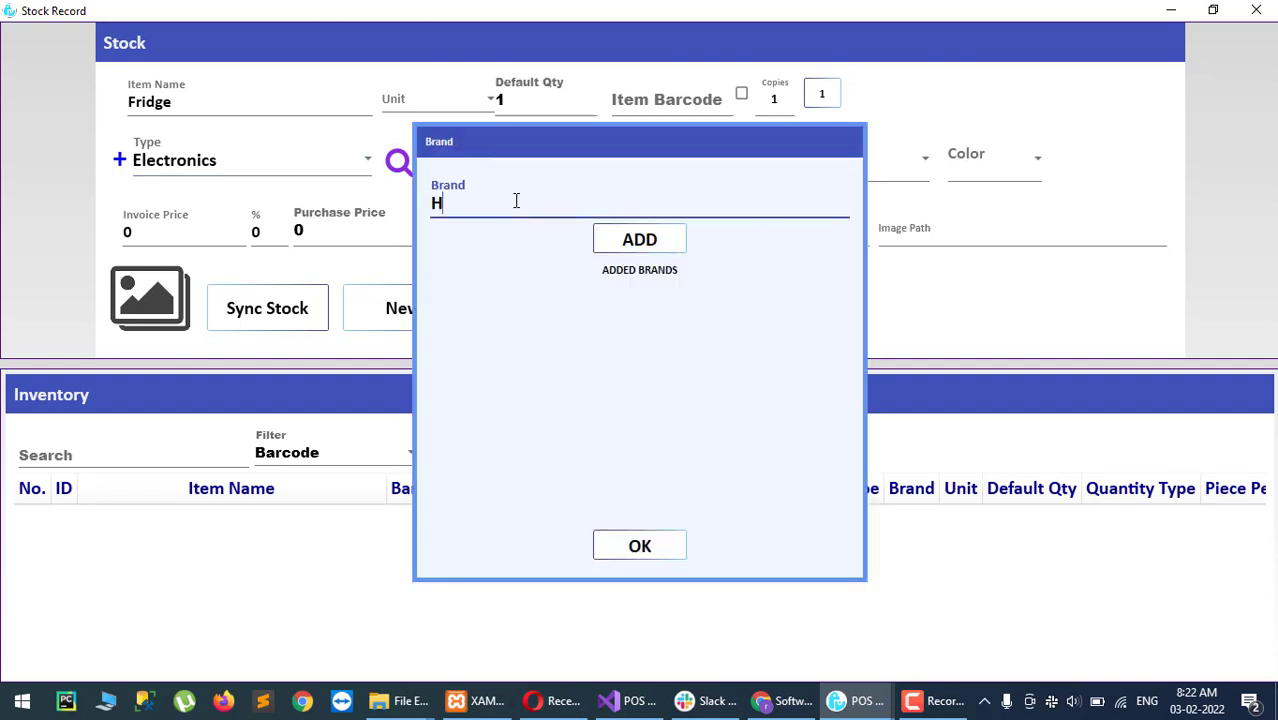
text(aier)
click(632, 240)
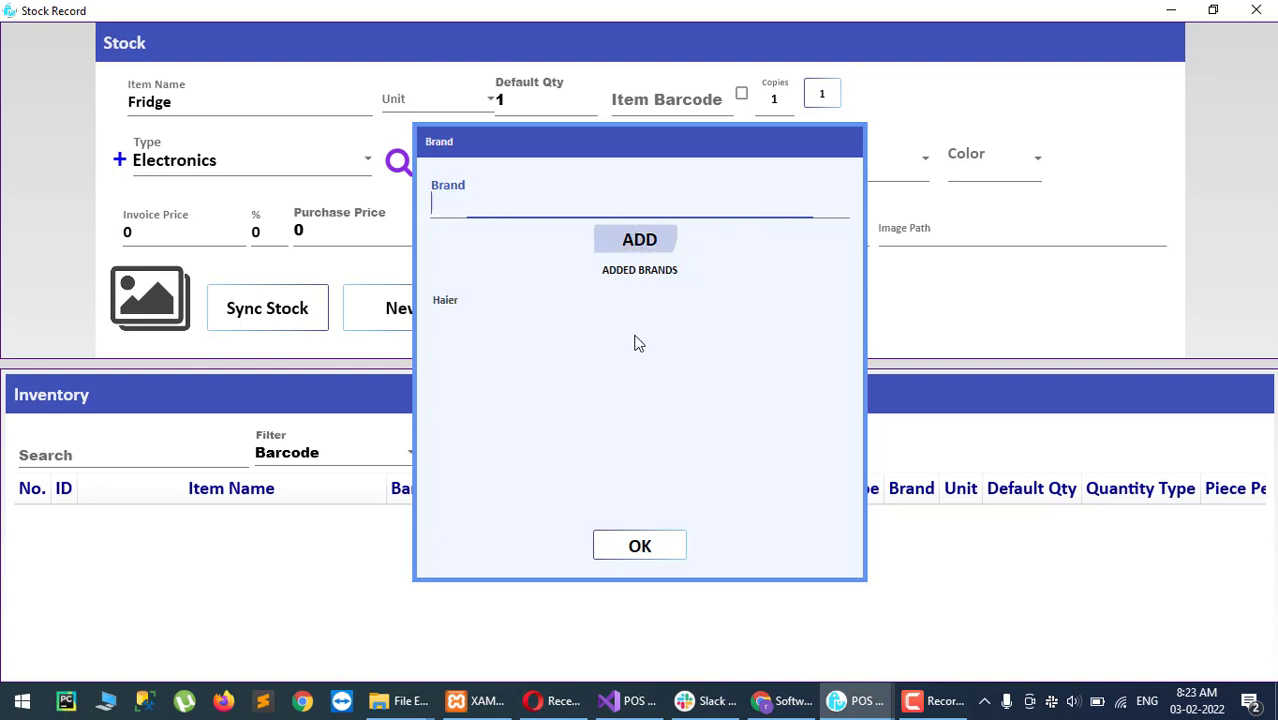
click(640, 545)
click(622, 158)
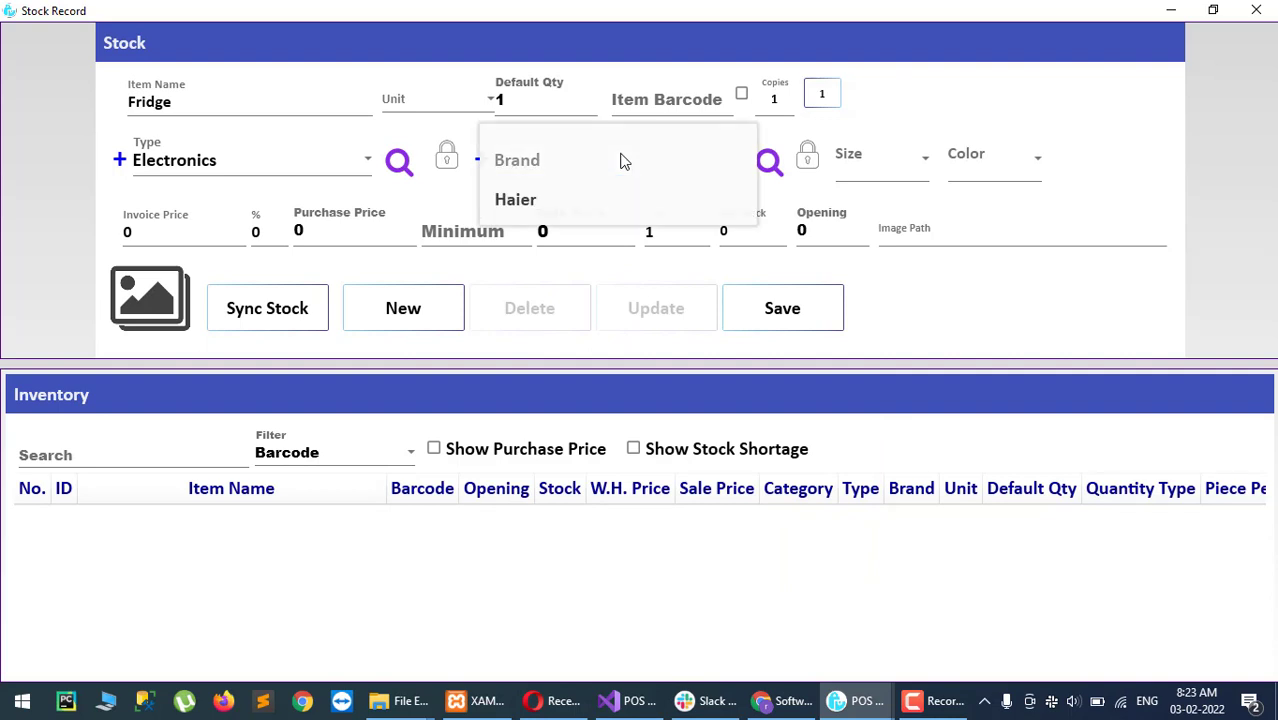
click(622, 203)
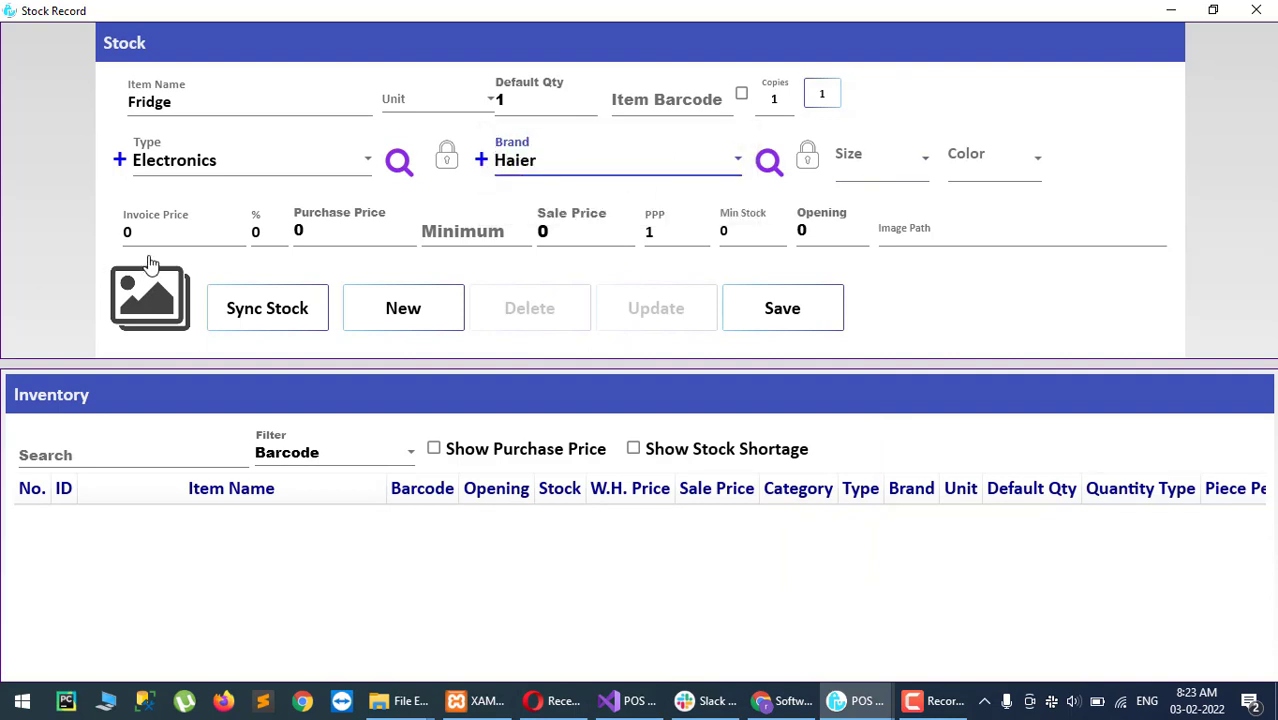
Set both the purchase price and the minimum price of the Fridge item to 60000.
click(318, 233)
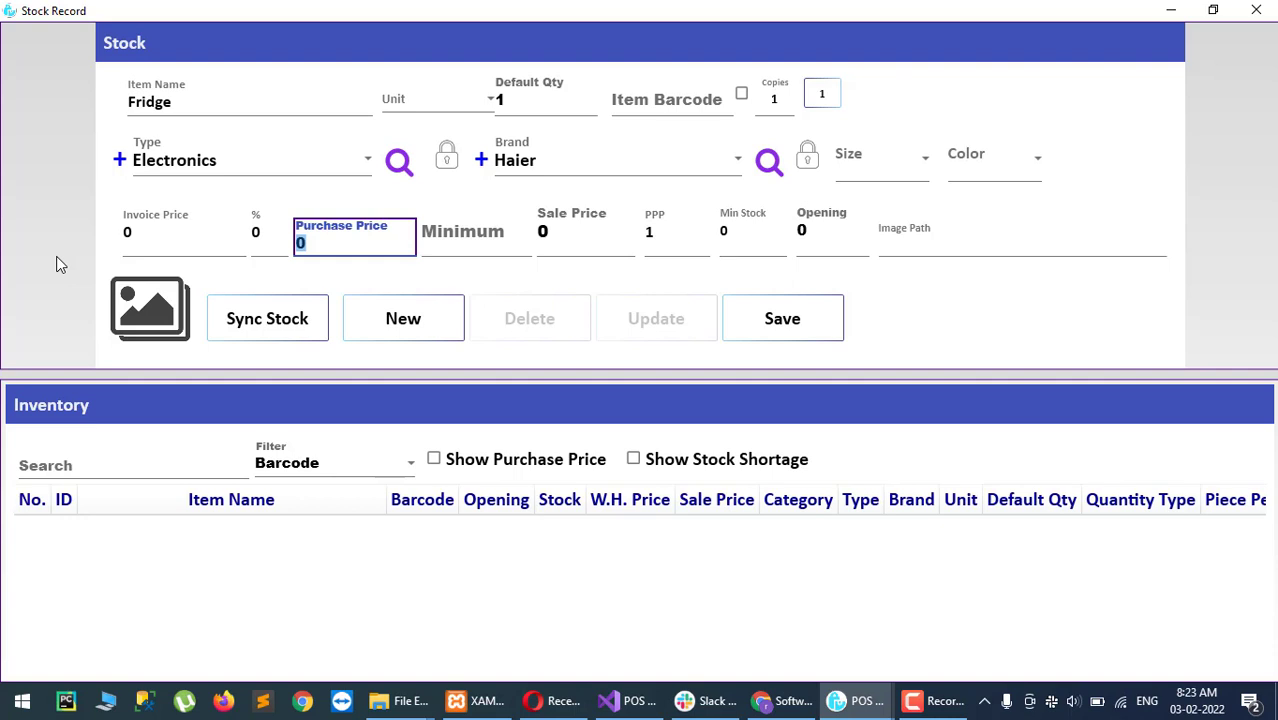
text(60000)
click(436, 253)
text(6000)
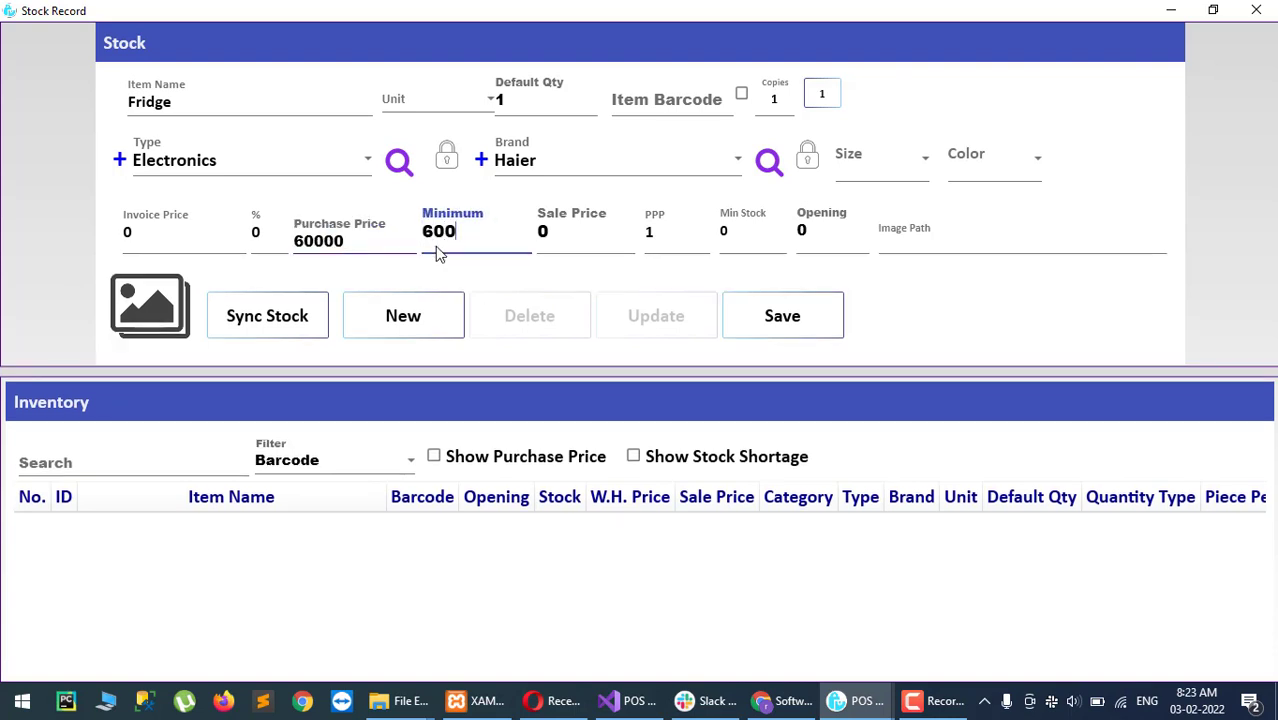
text(0)
Set the Fridge's sale price to 80000, save the item and close the stock record window.
click(581, 236)
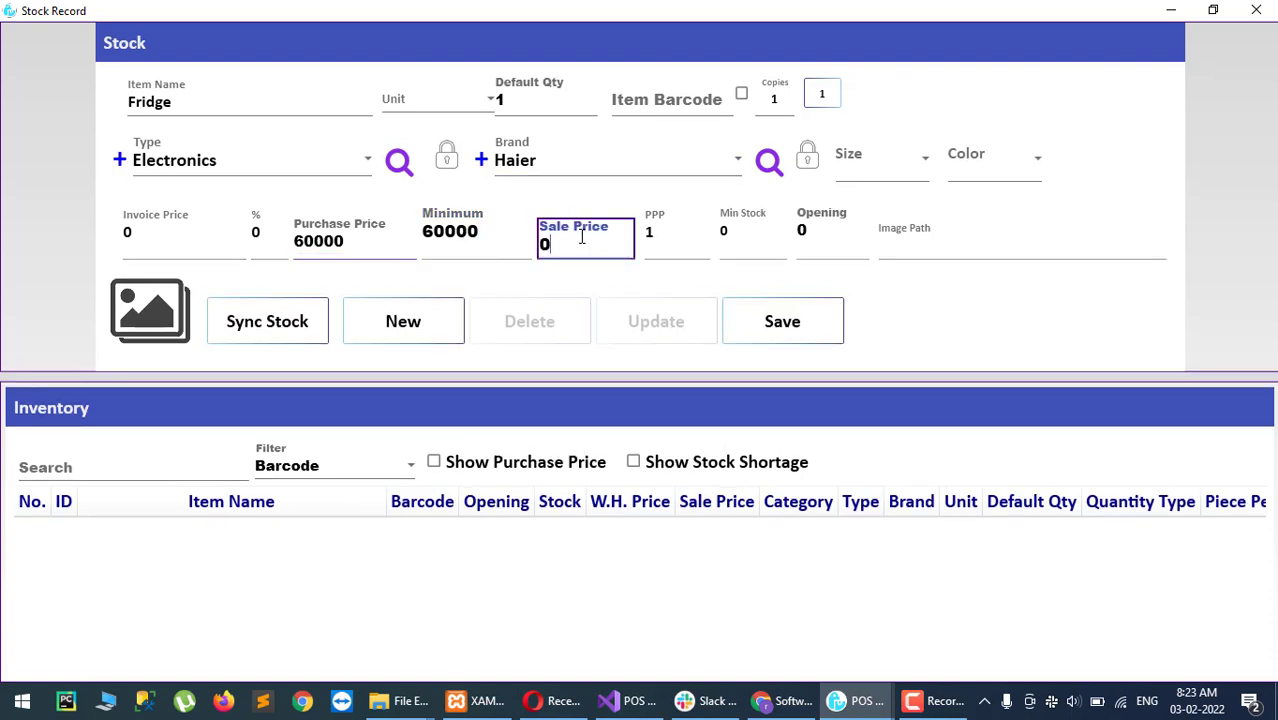
key(BackSpace)
text(80000)
click(782, 322)
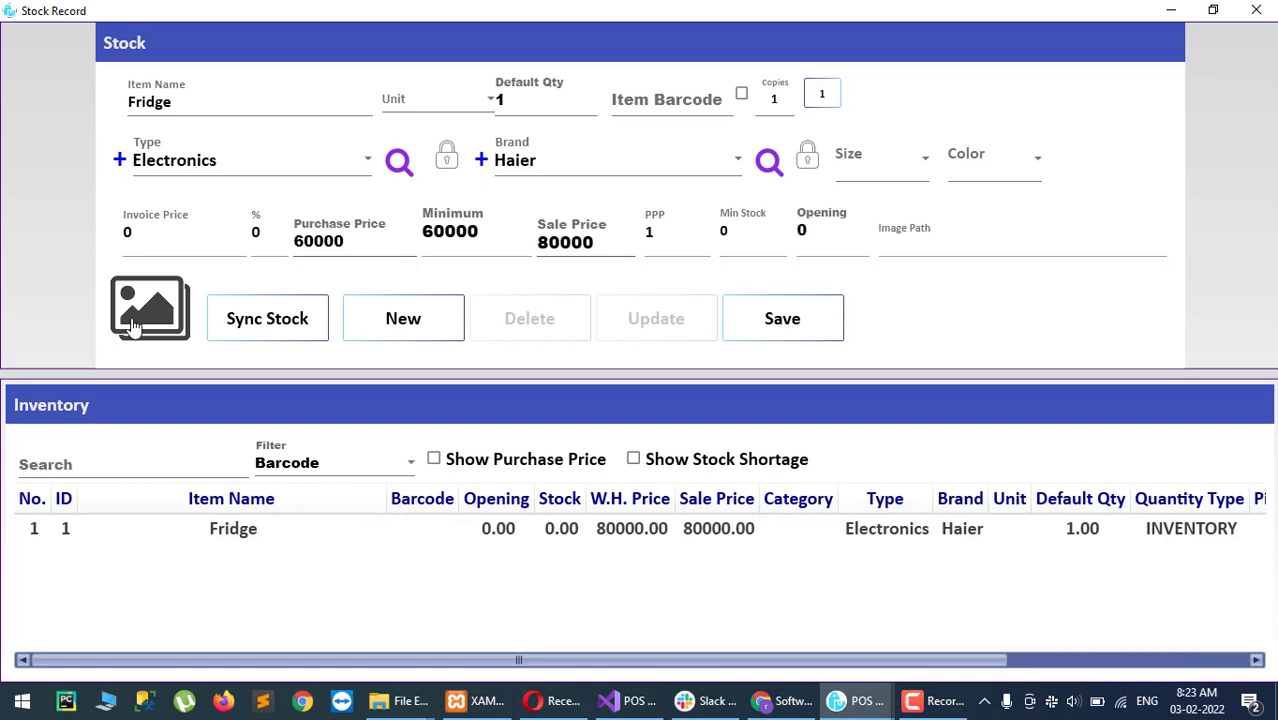
click(1260, 8)
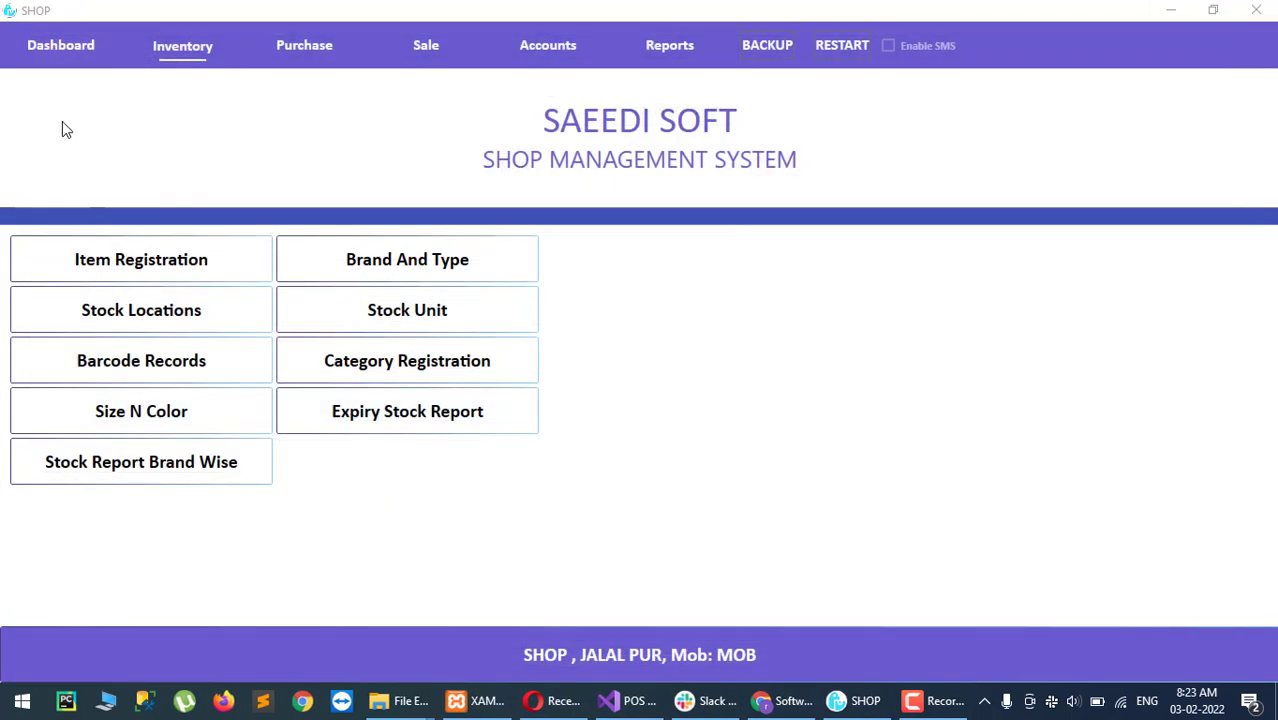
Register a new supplier in the accounts section with party company AK TRADERS and the party's name, and save the record.
click(313, 50)
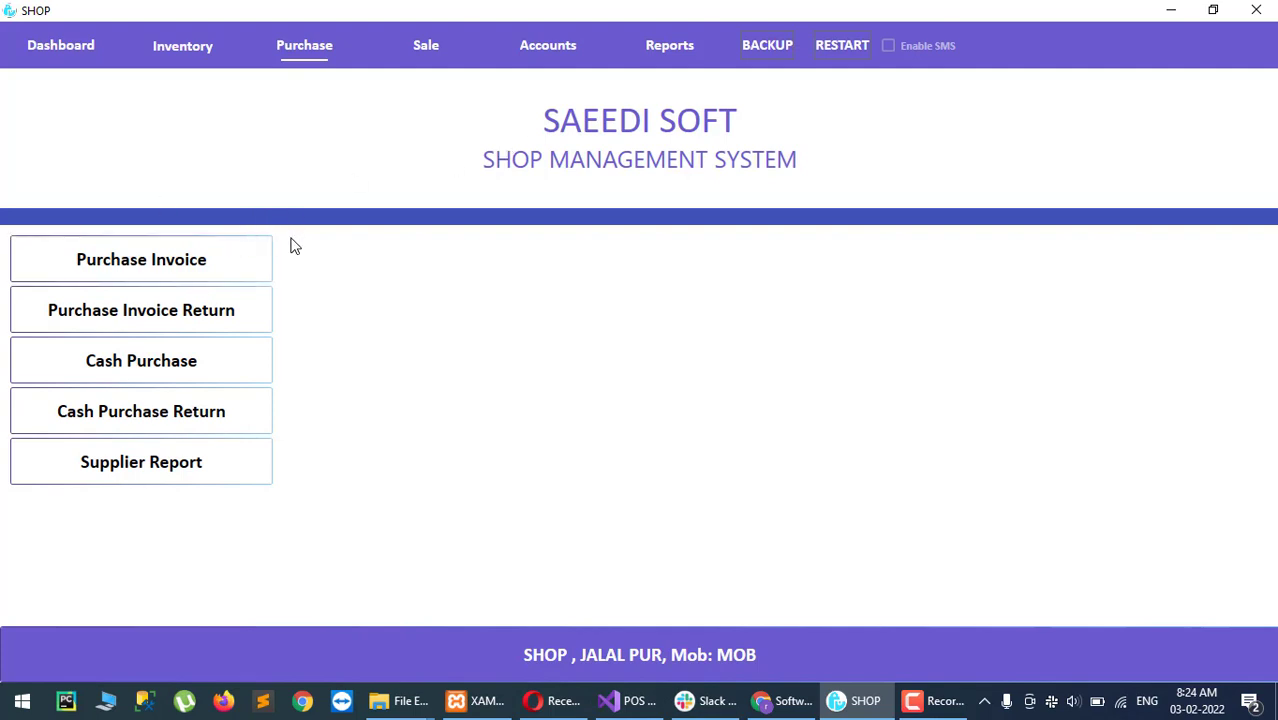
click(565, 56)
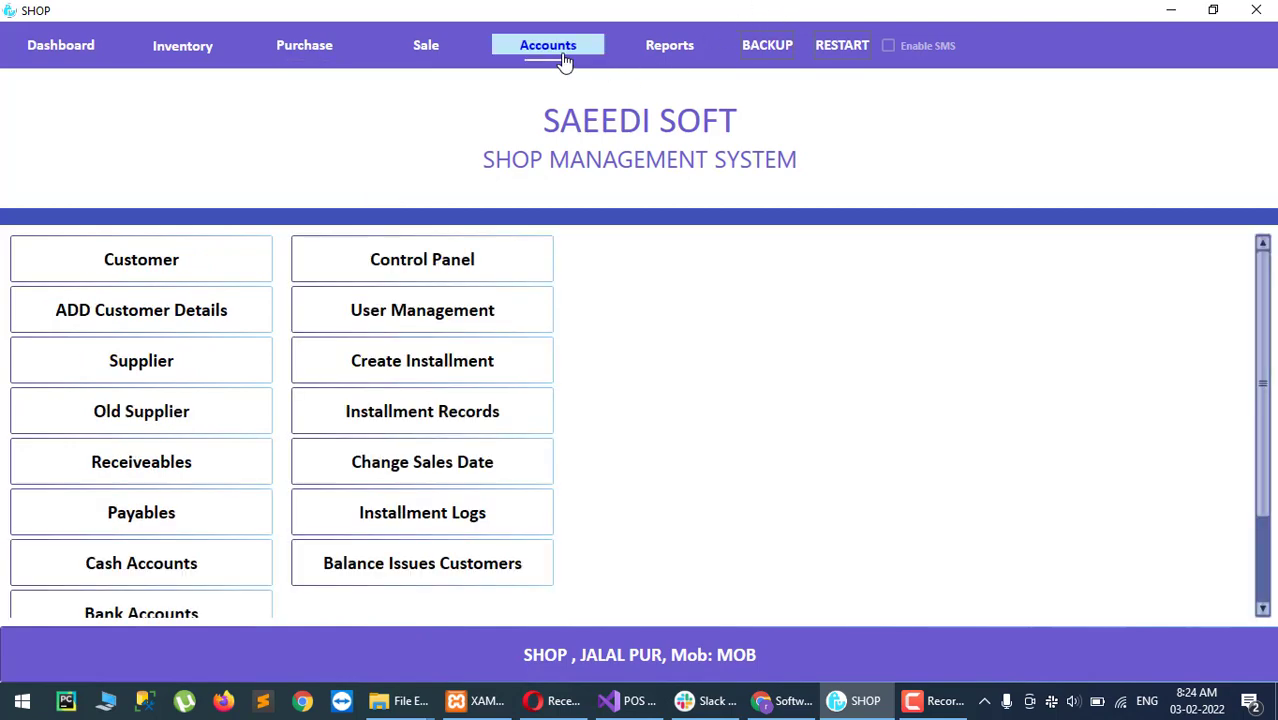
click(155, 348)
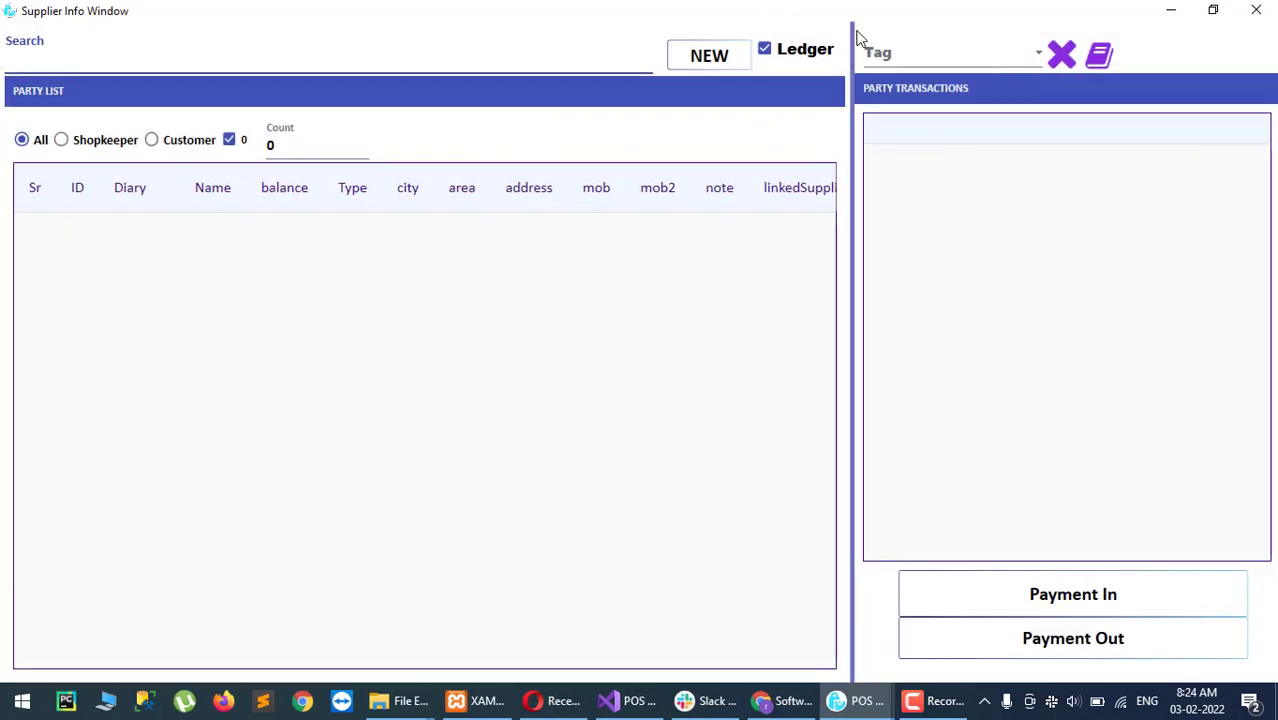
click(723, 57)
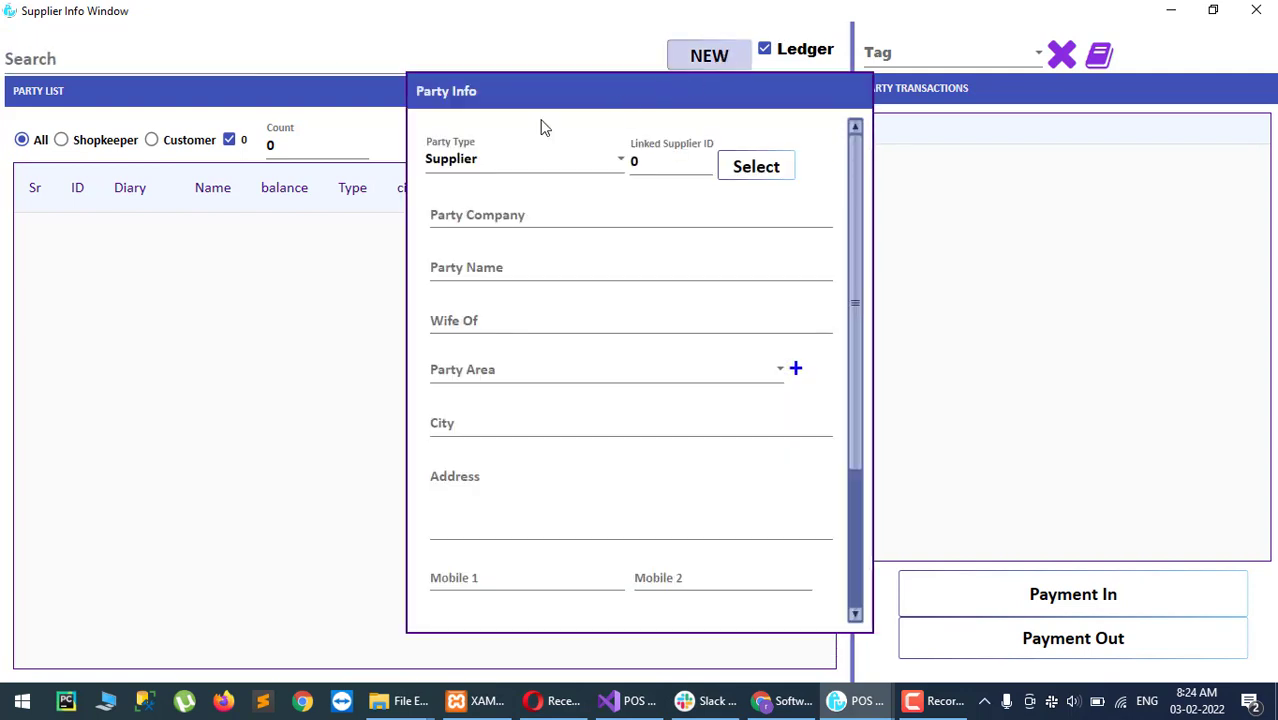
click(464, 204)
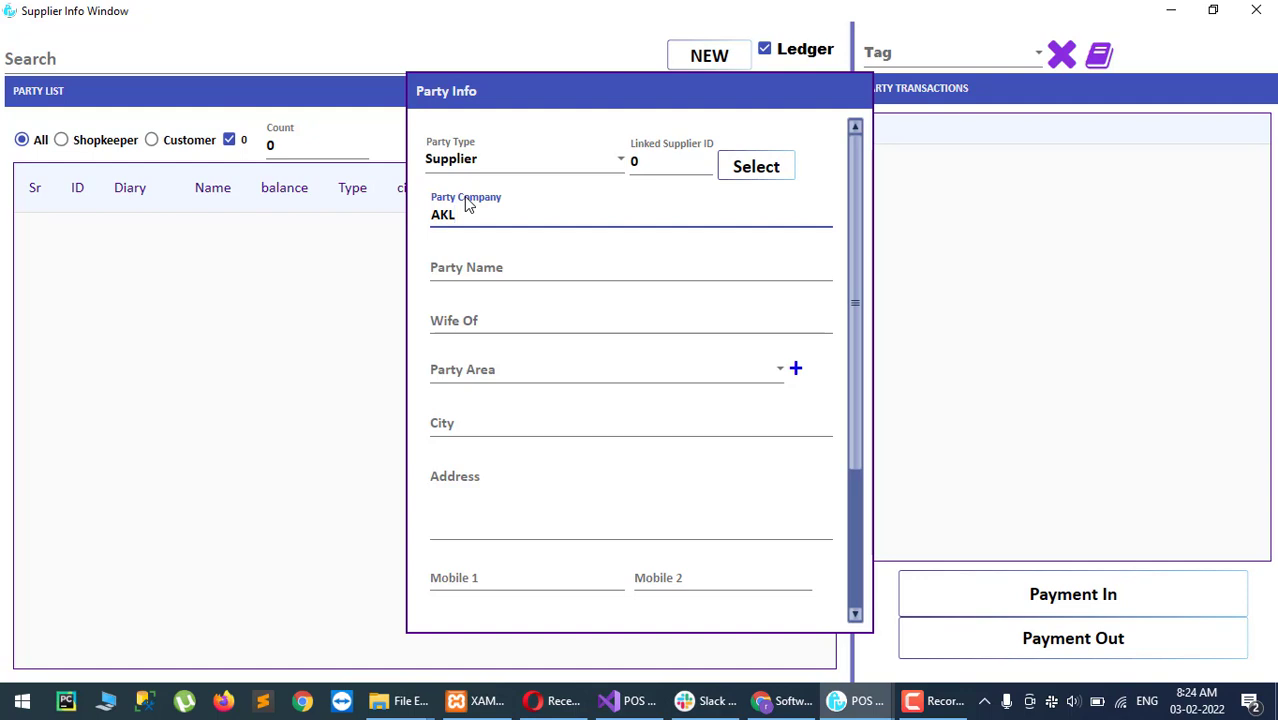
text(AK TRADERS)
click(469, 260)
text(AL)
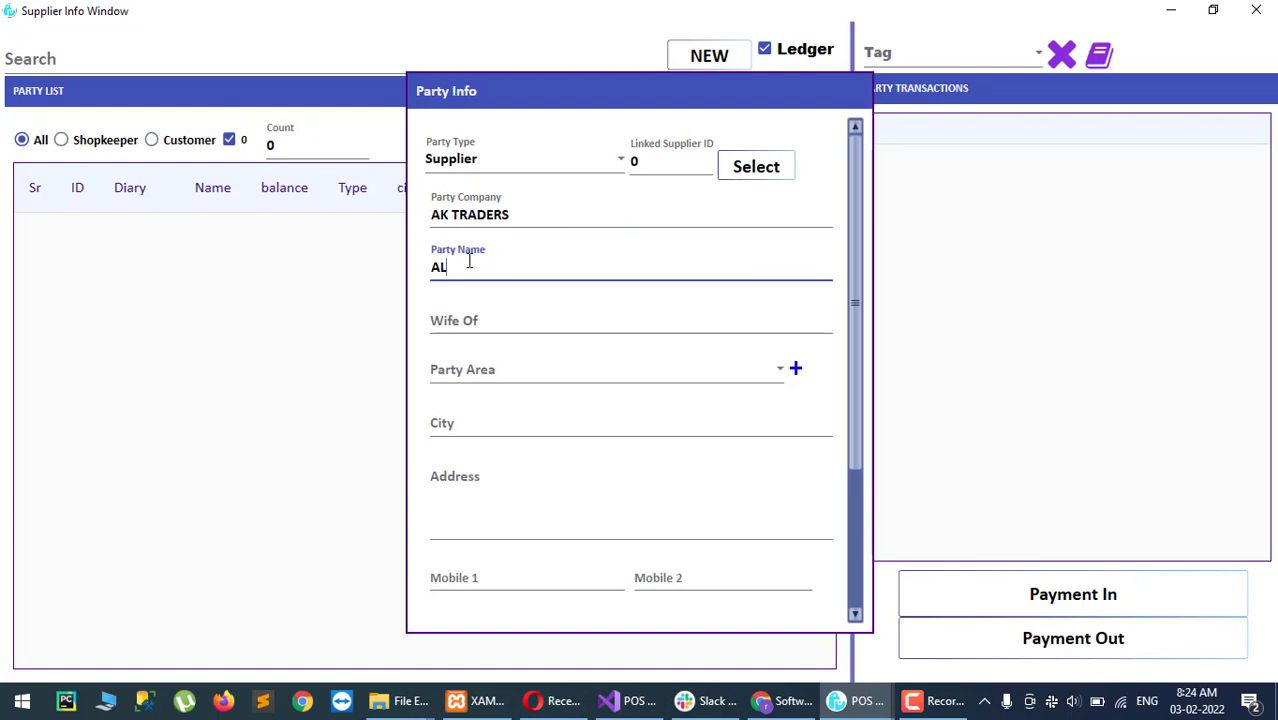
text(I)
click(858, 563)
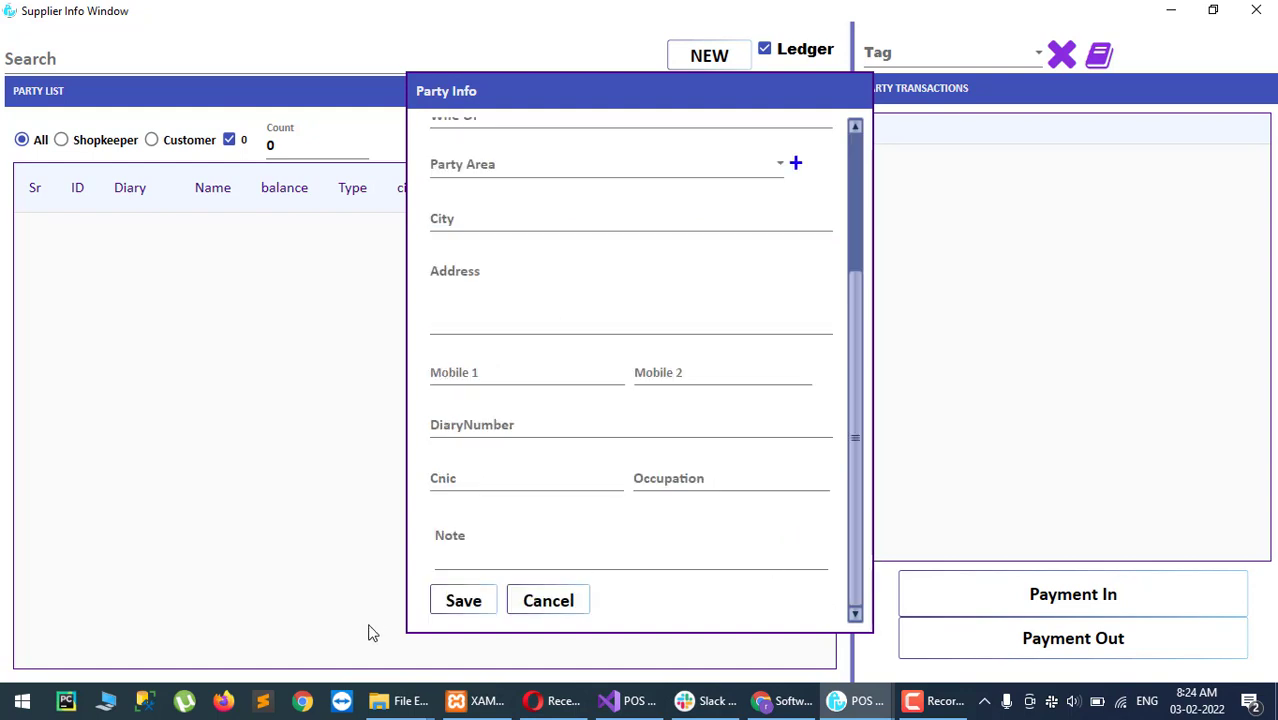
click(470, 603)
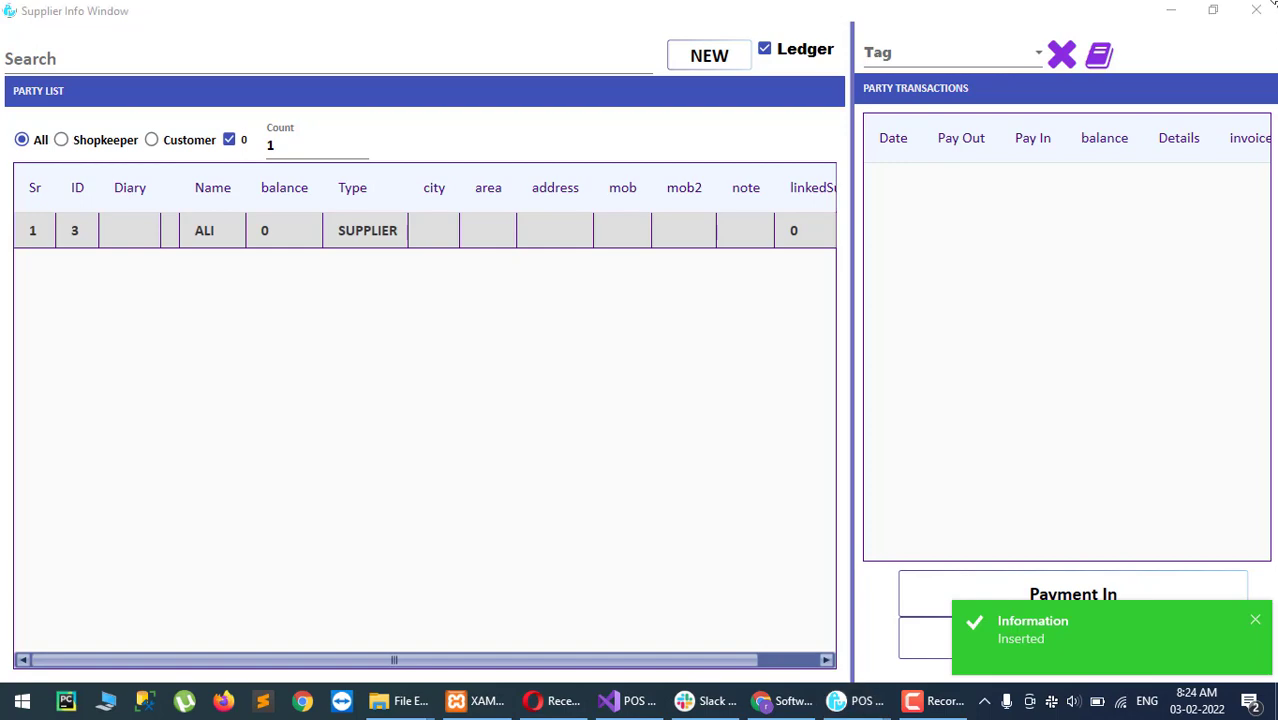
click(1260, 12)
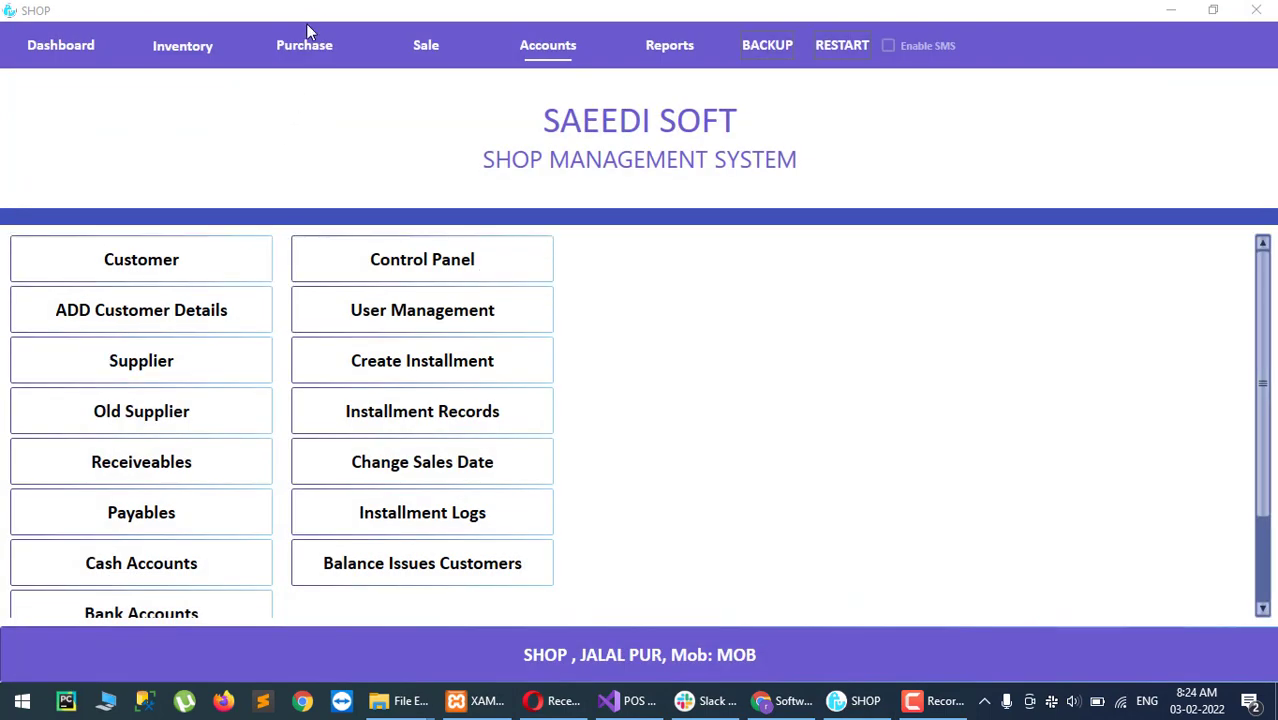
Open a purchase invoice from the purchase section and select the AK TRADERS supplier for it.
click(289, 57)
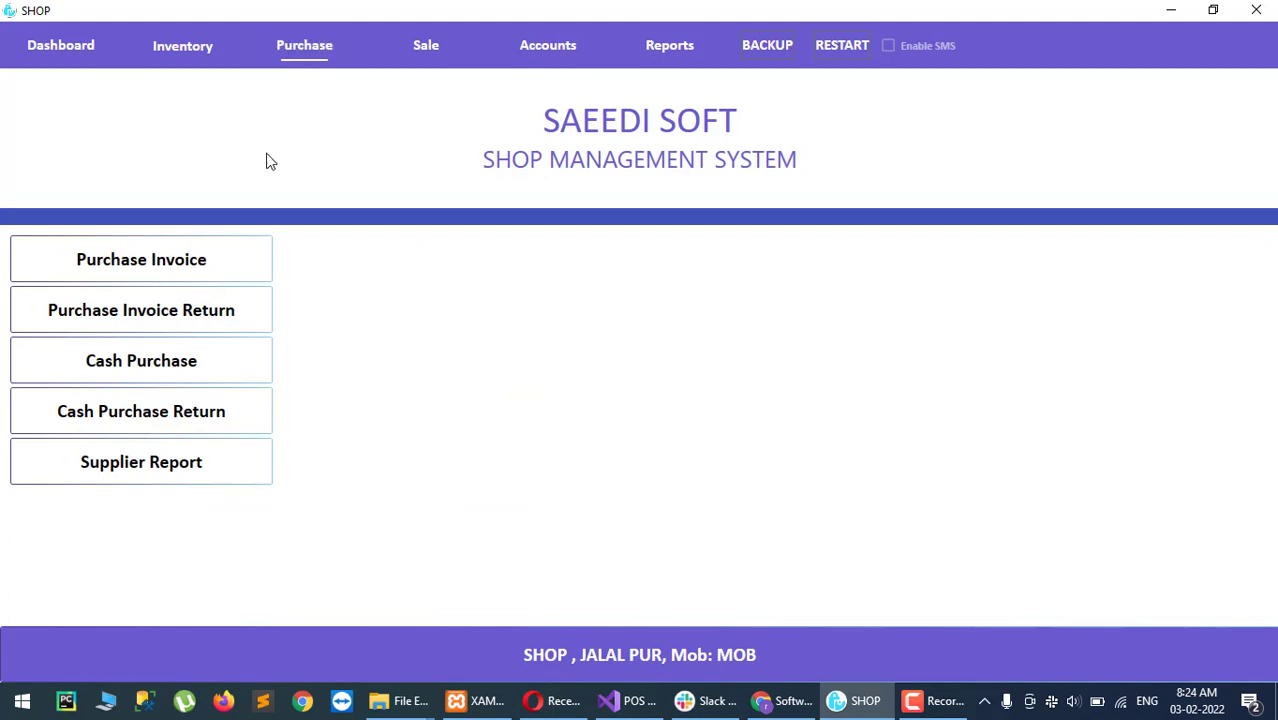
click(247, 259)
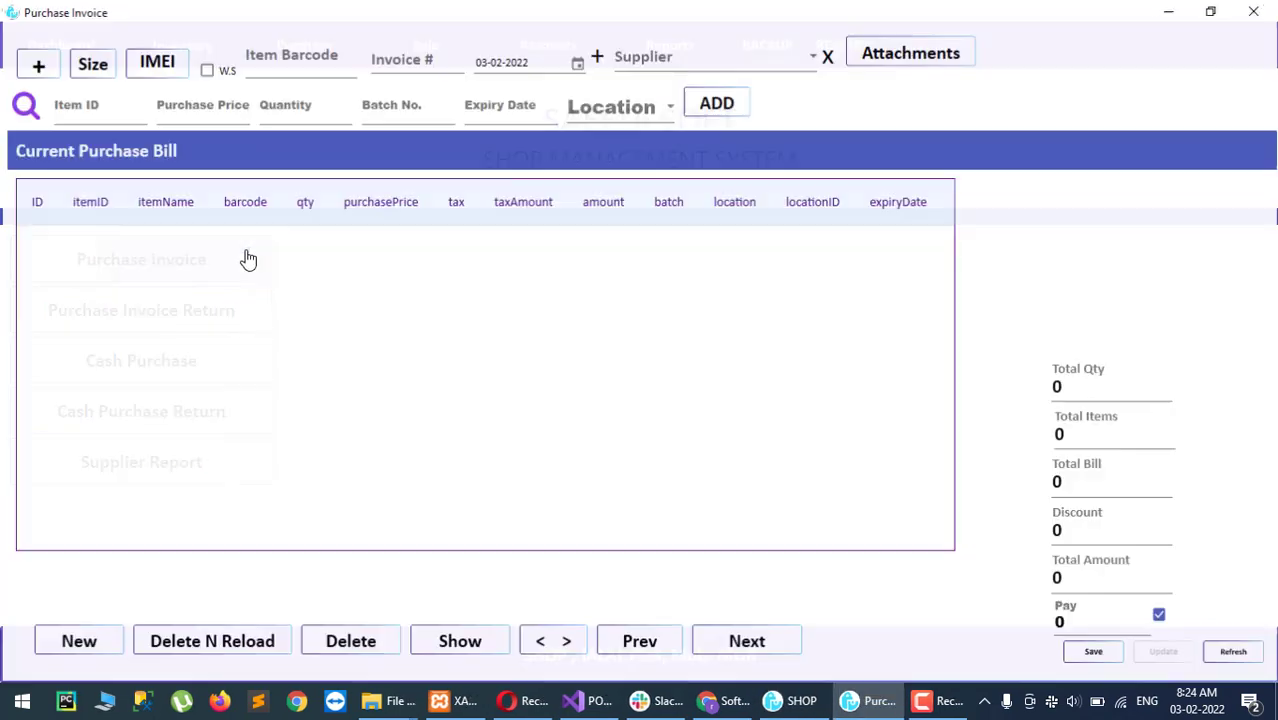
click(765, 68)
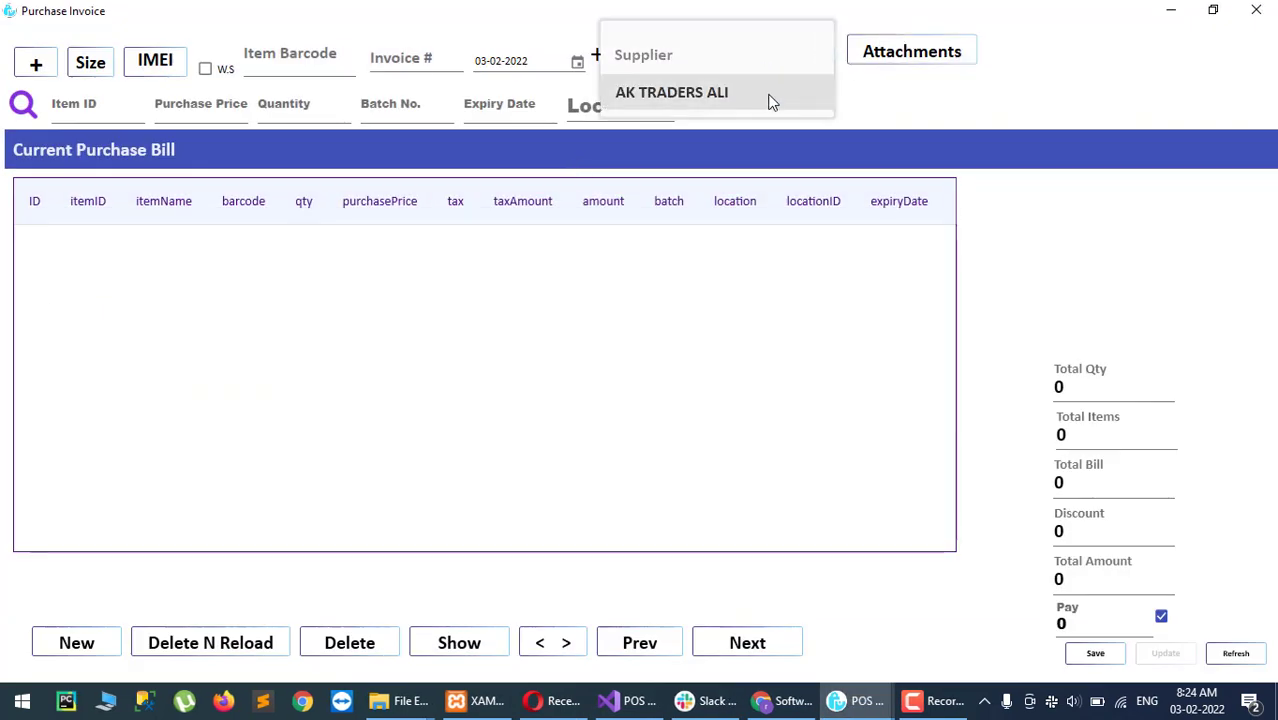
click(771, 98)
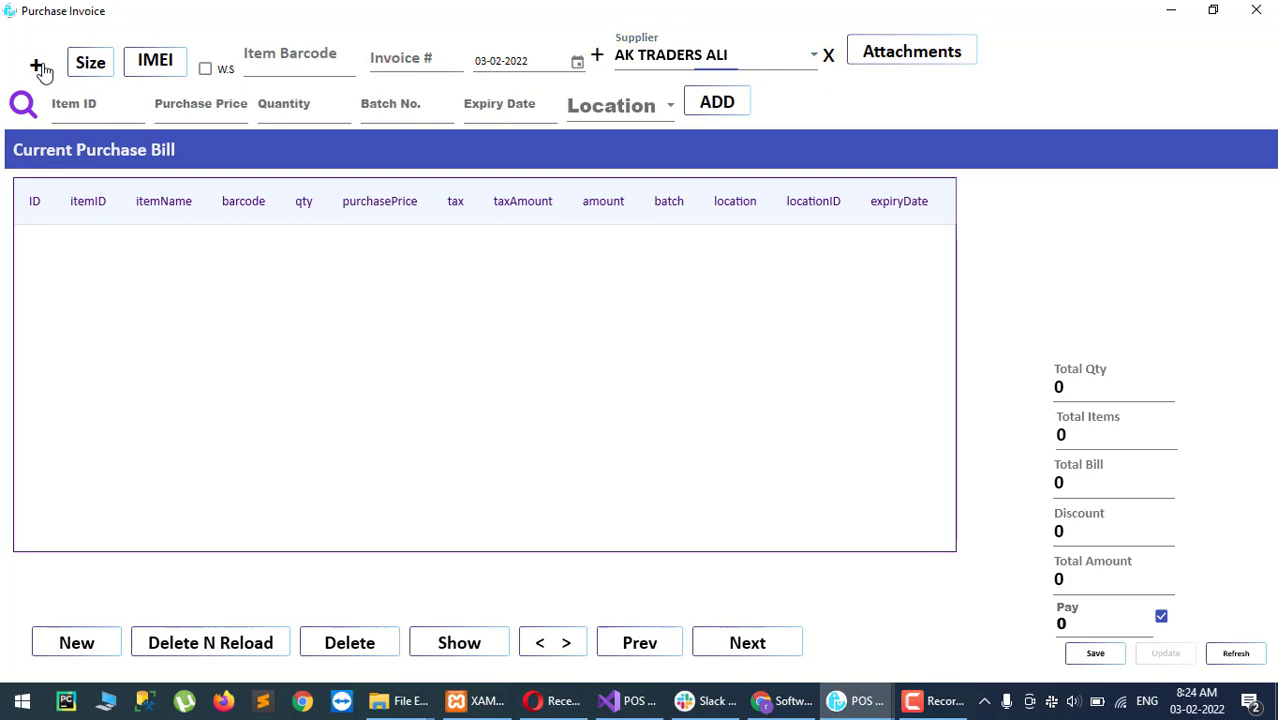
click(37, 66)
text(FR)
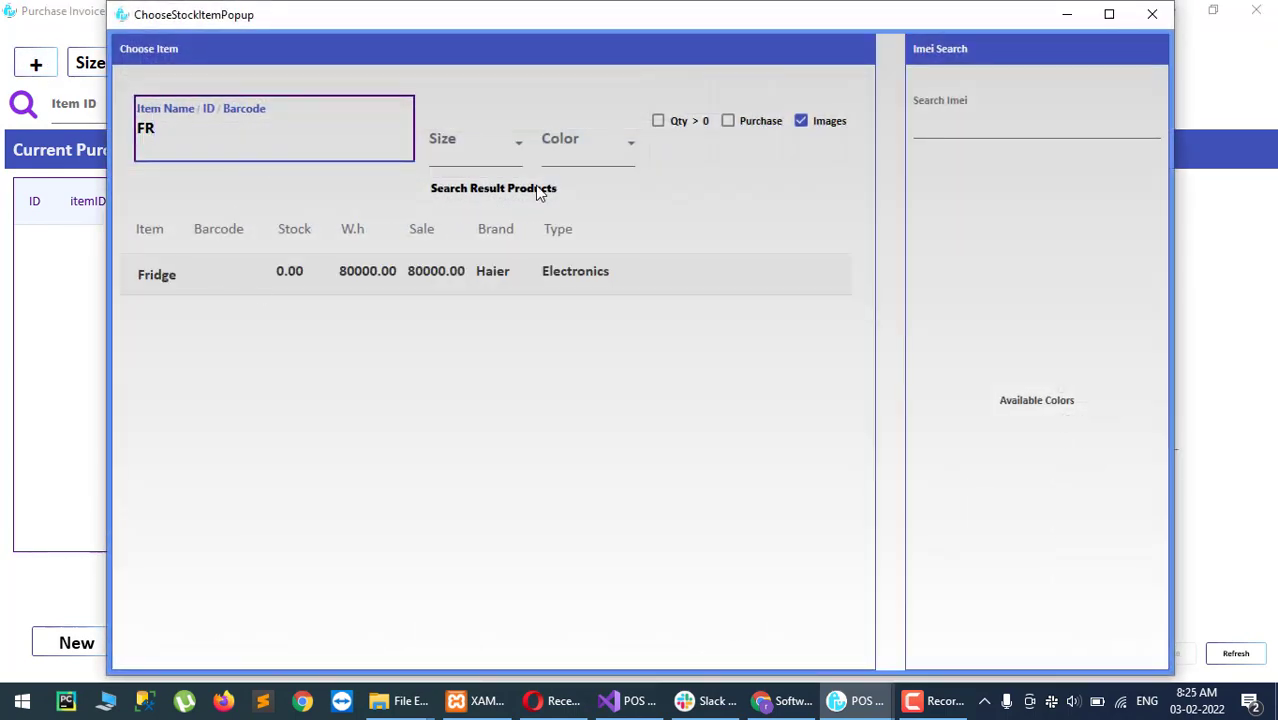
click(1152, 15)
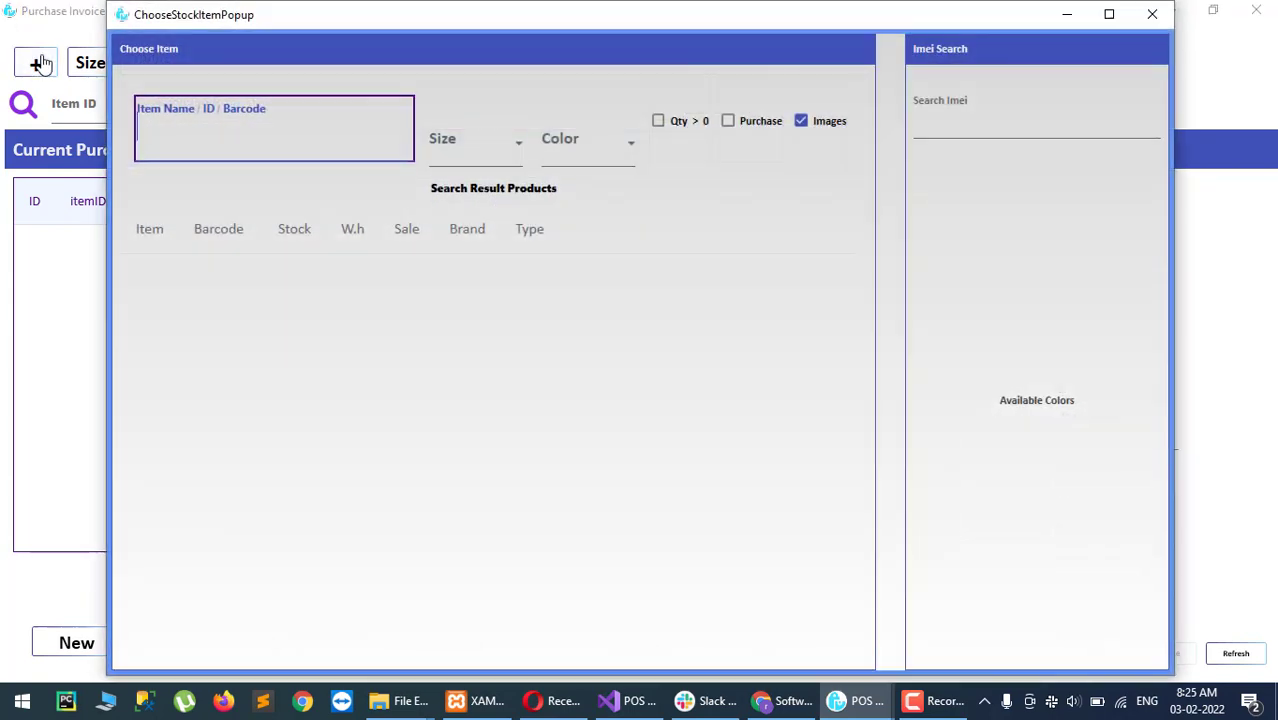
Find the Fridge item and add it to the purchase bill with a quantity of 5.
text(FR)
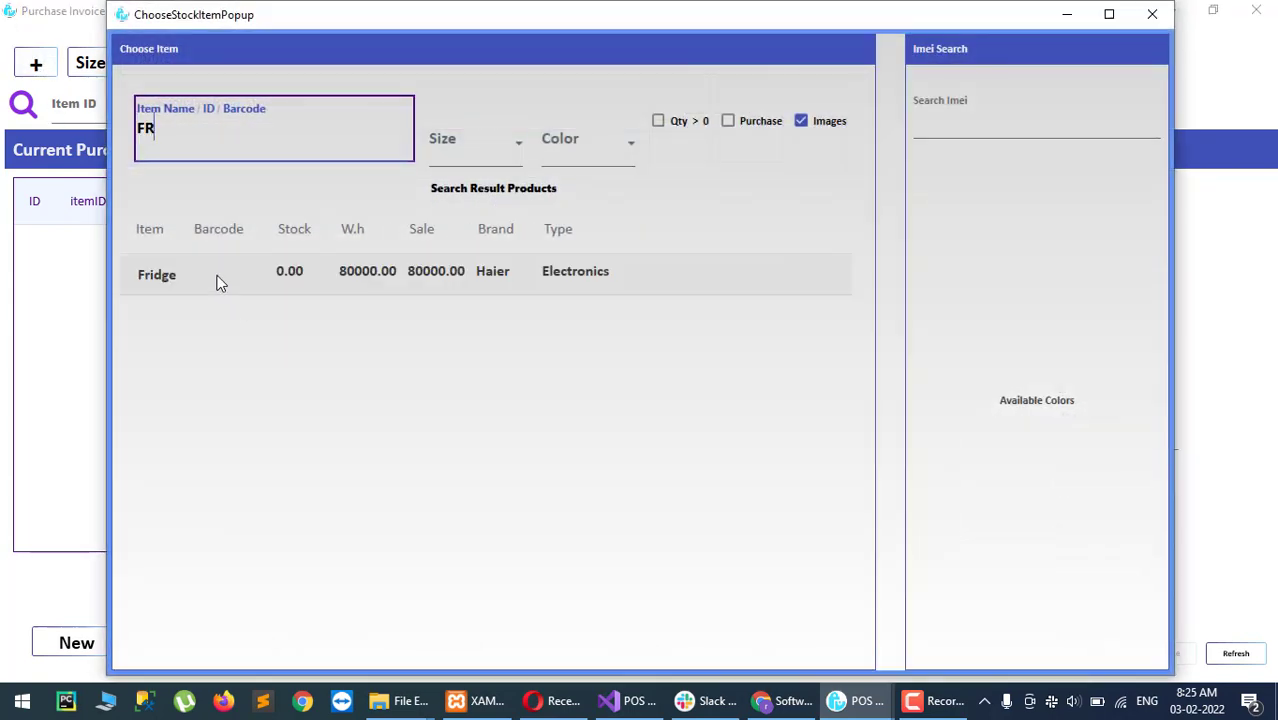
double_click(218, 281)
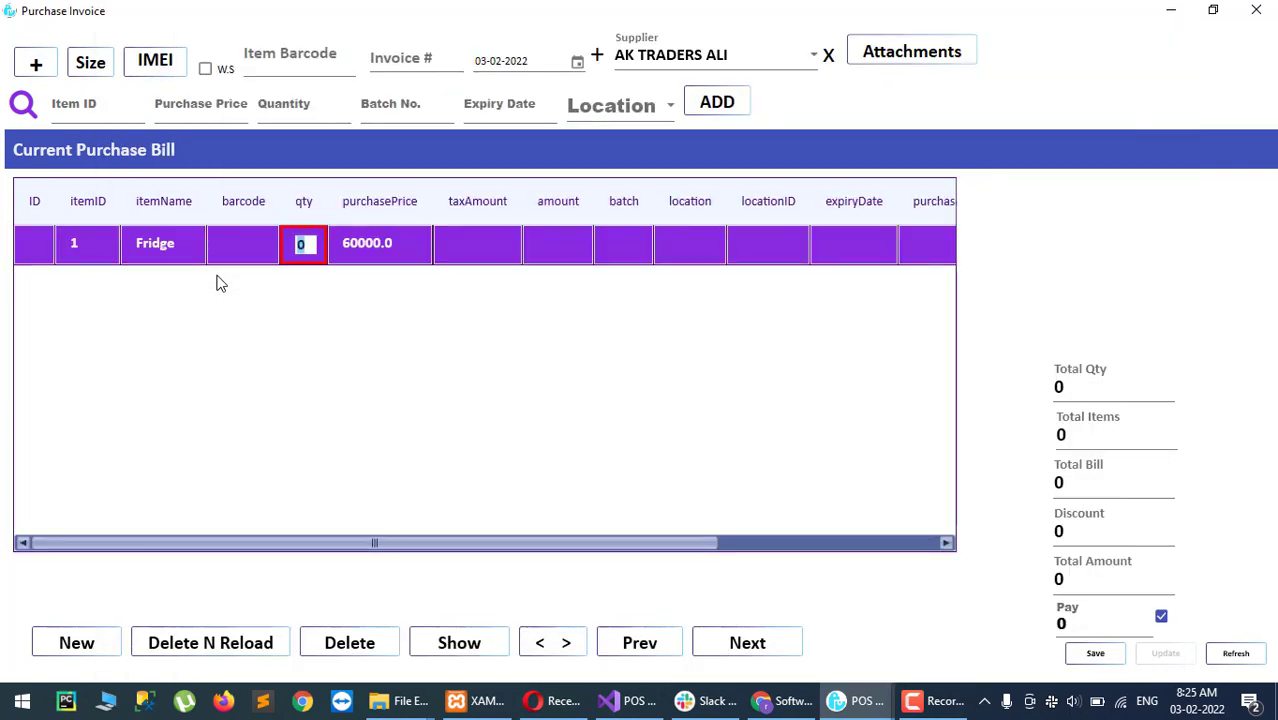
text(5)
key(Return)
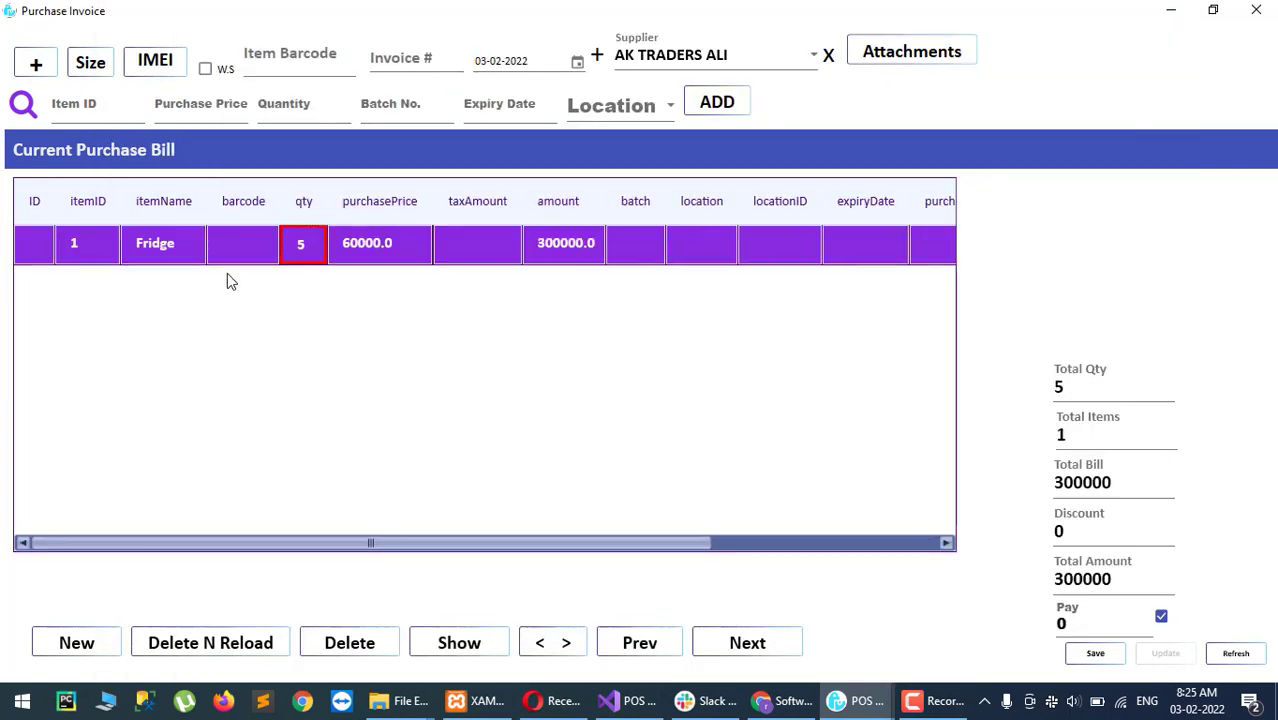
click(396, 245)
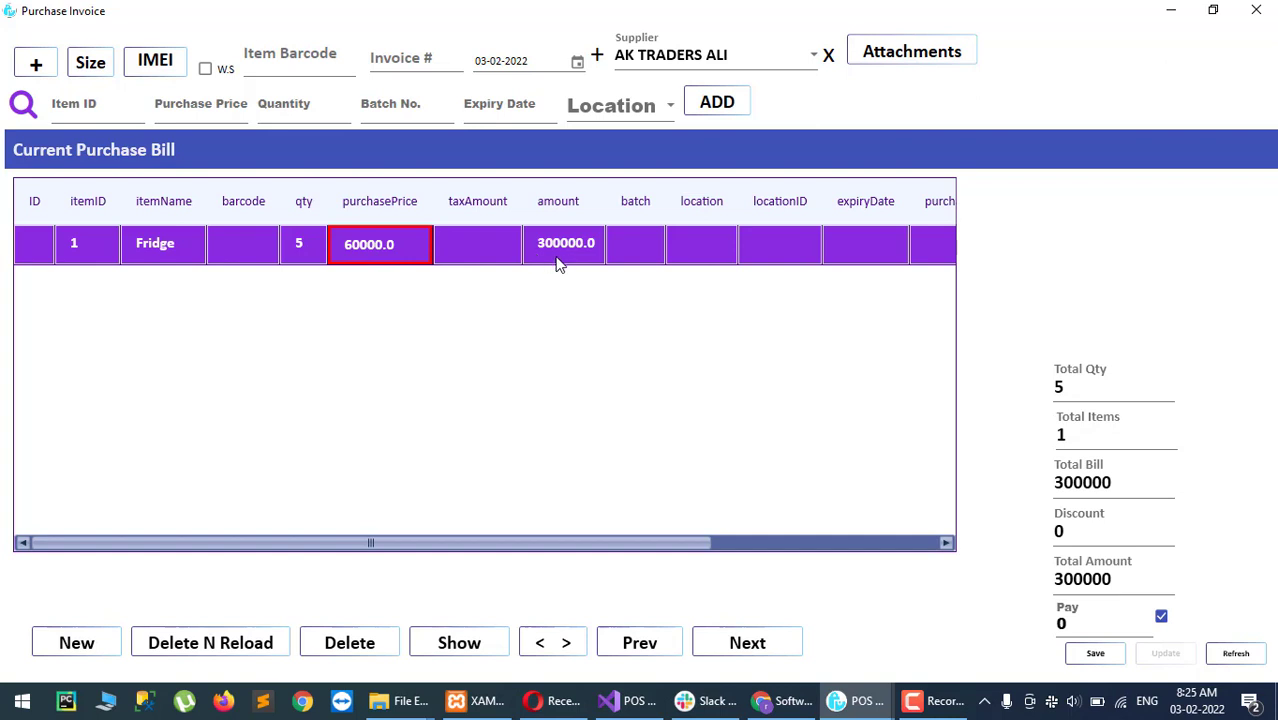
Set the purchase bill's payment to 0, save the bill and close the purchase invoice window.
click(1075, 622)
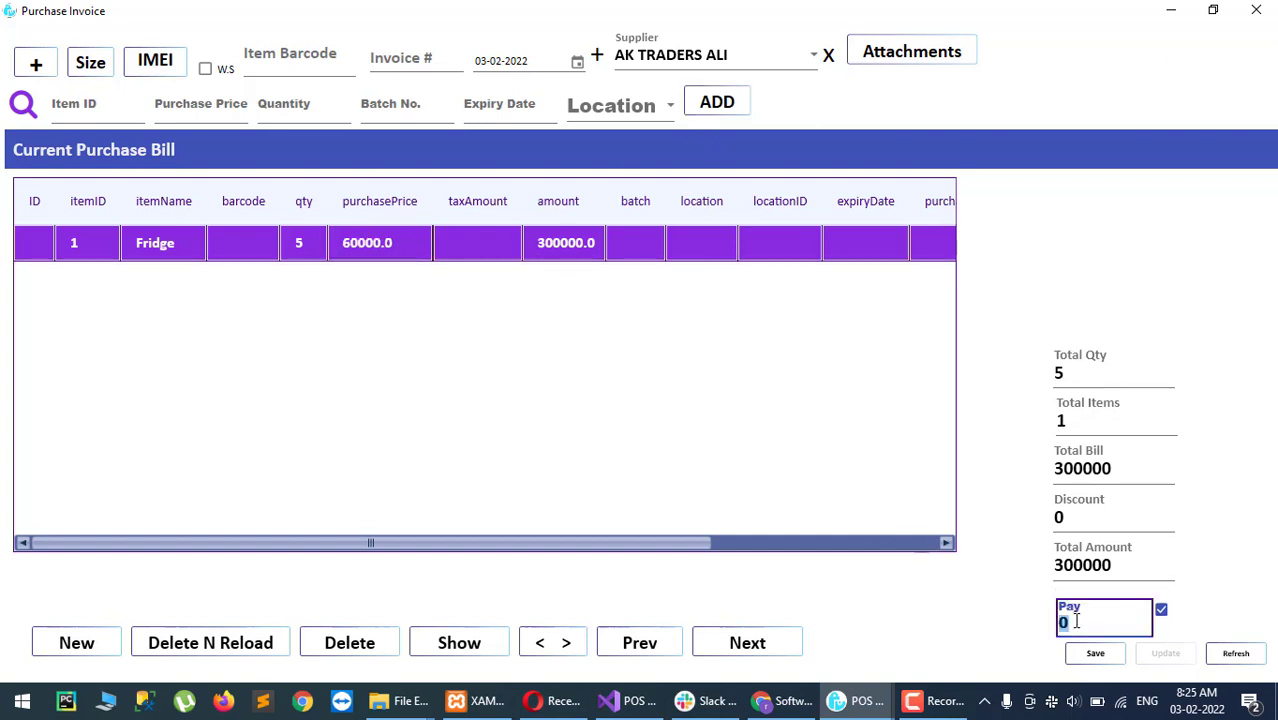
text(1000)
key(BackSpace)
key(BackSpace)
key(BackSpace)
key(BackSpace)
text(0)
click(1092, 654)
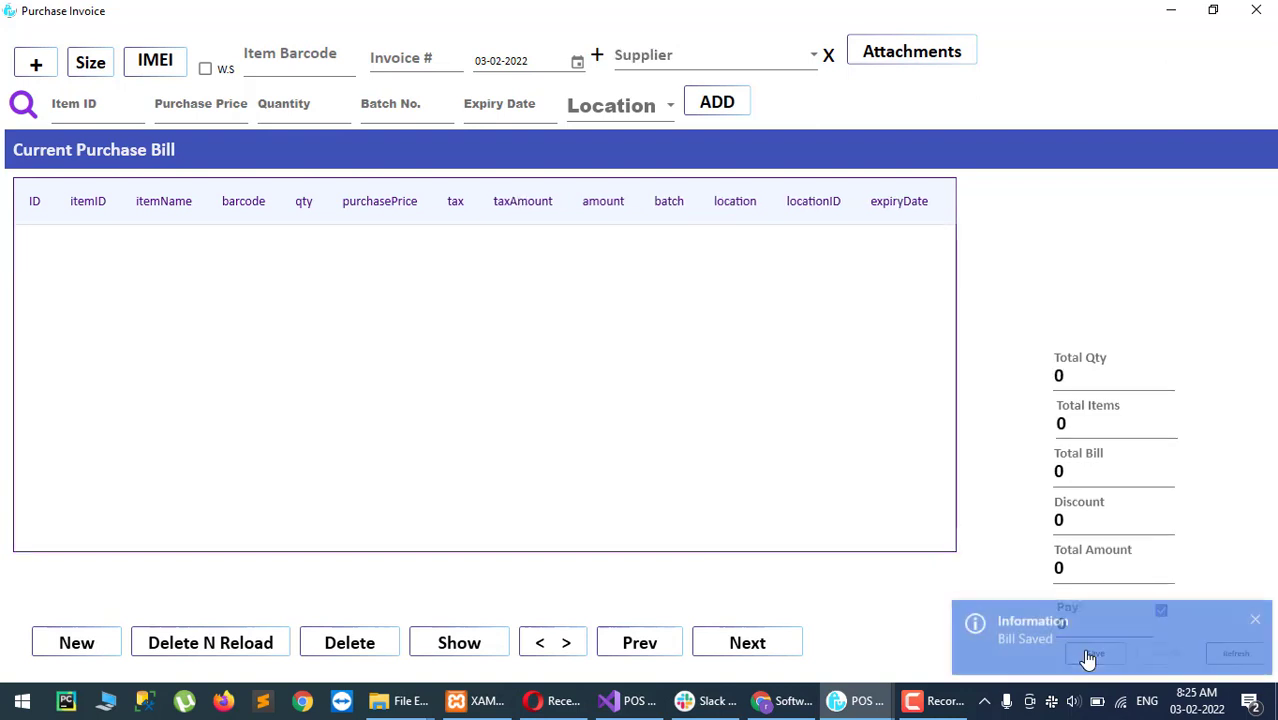
click(1256, 10)
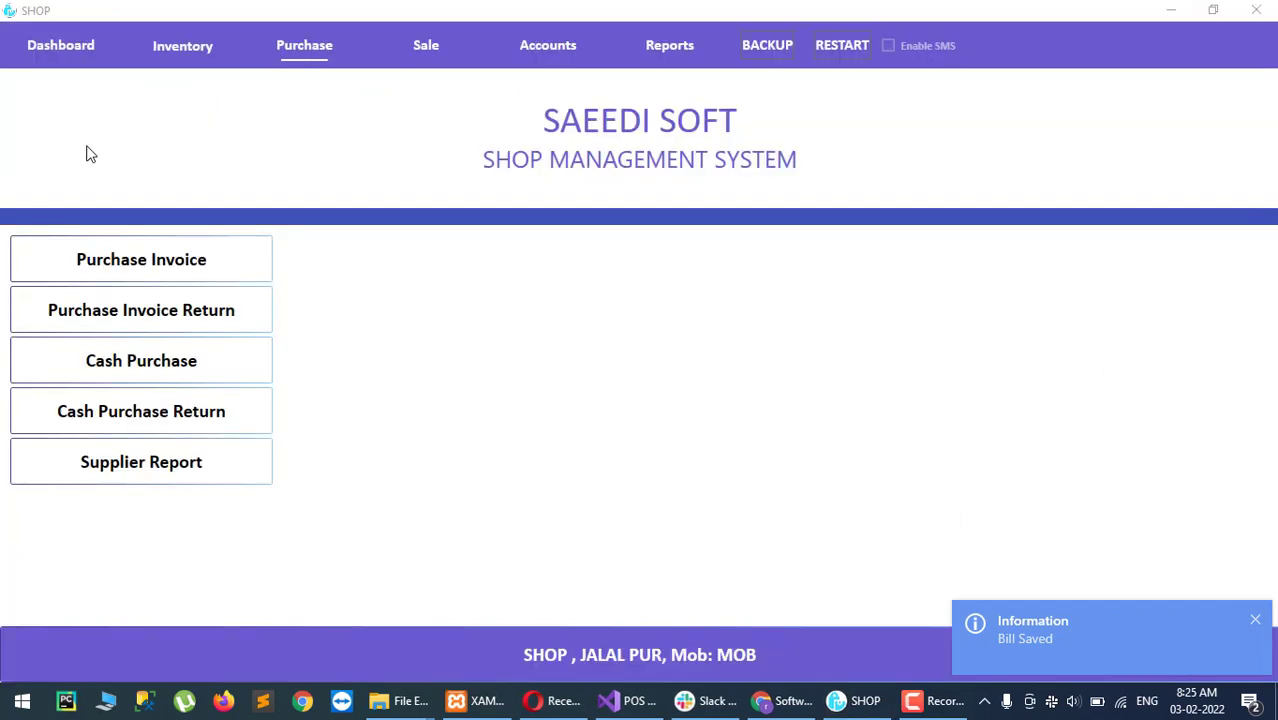
Check the Fridge's stock and record details in the inventory's item registration, and close the stock record window.
click(213, 54)
click(163, 263)
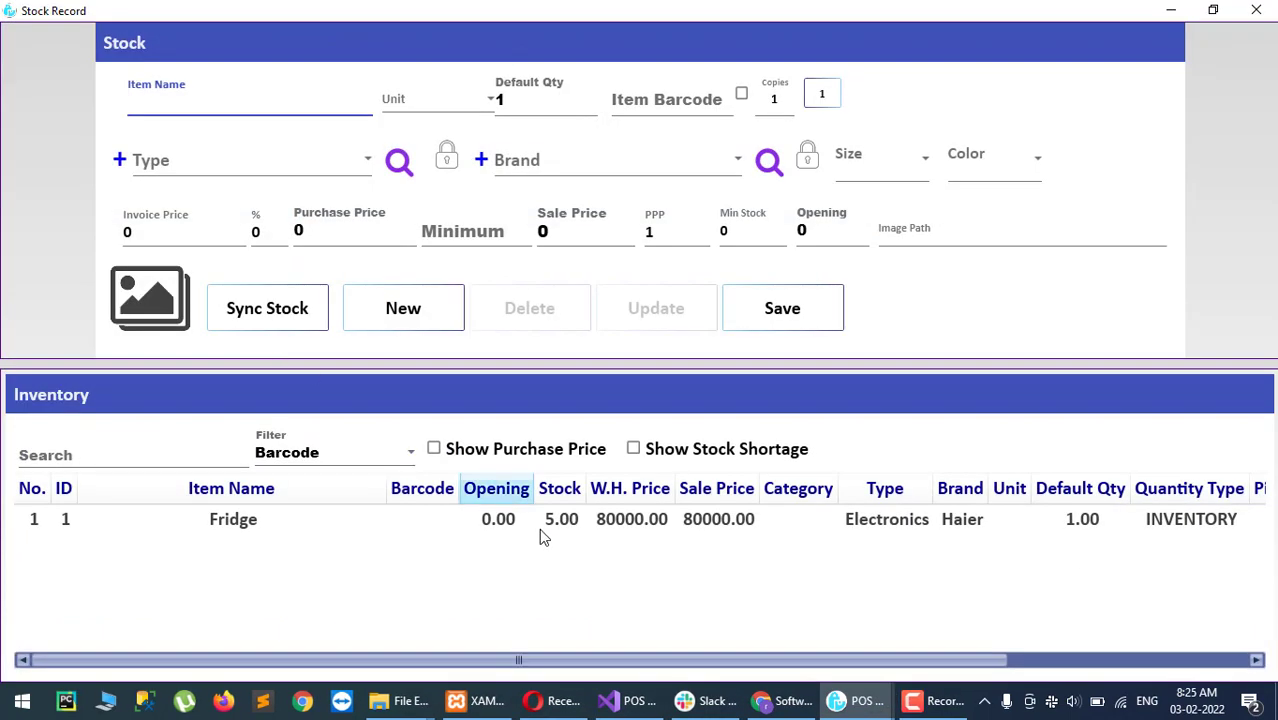
click(1013, 656)
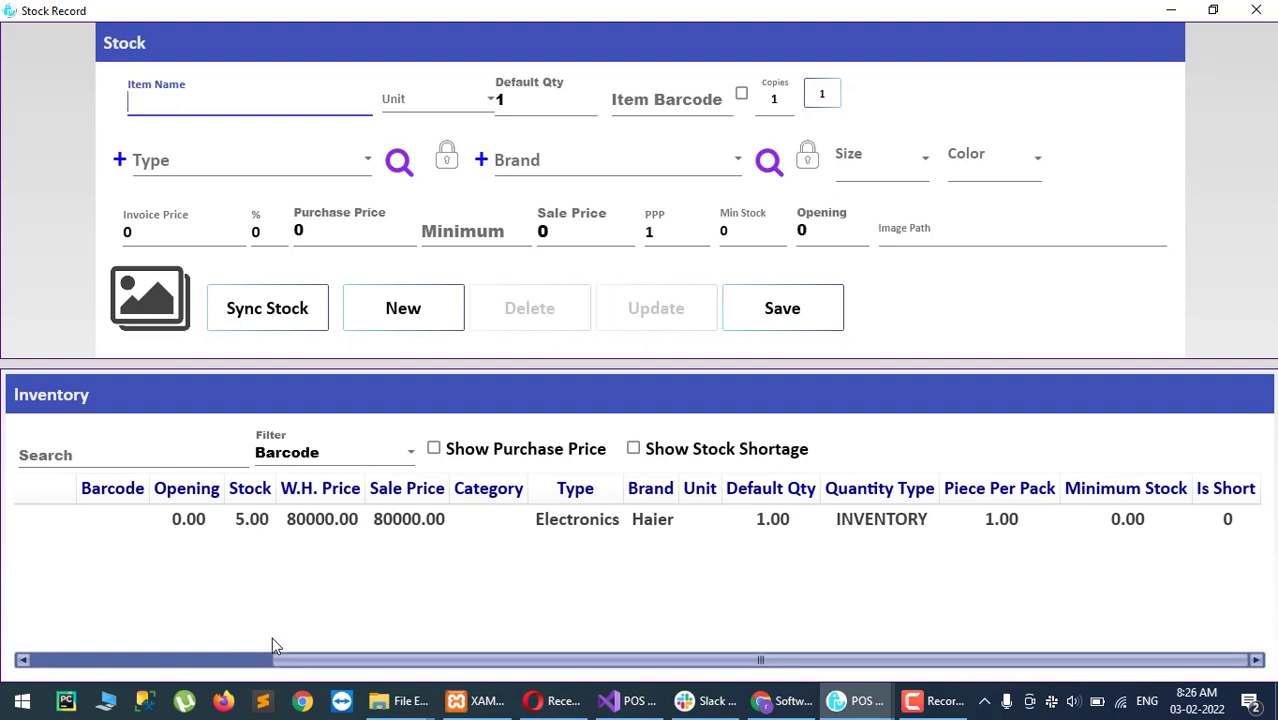
click(240, 517)
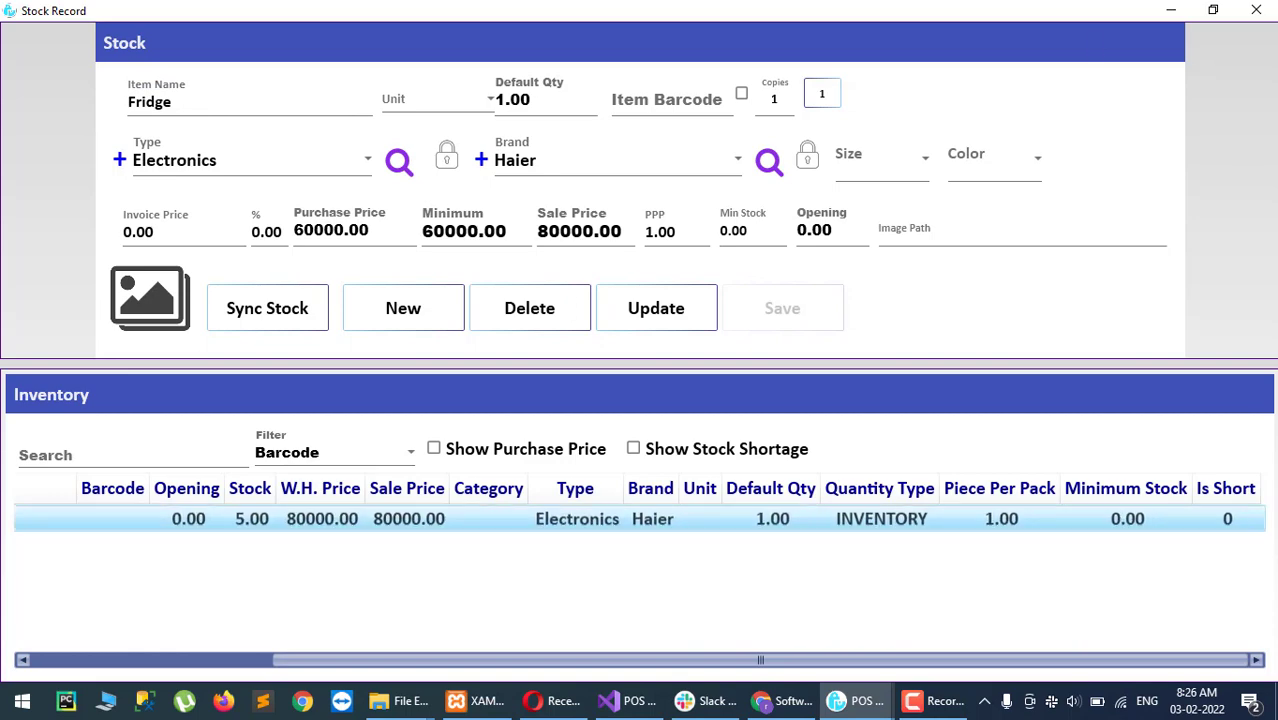
click(1257, 10)
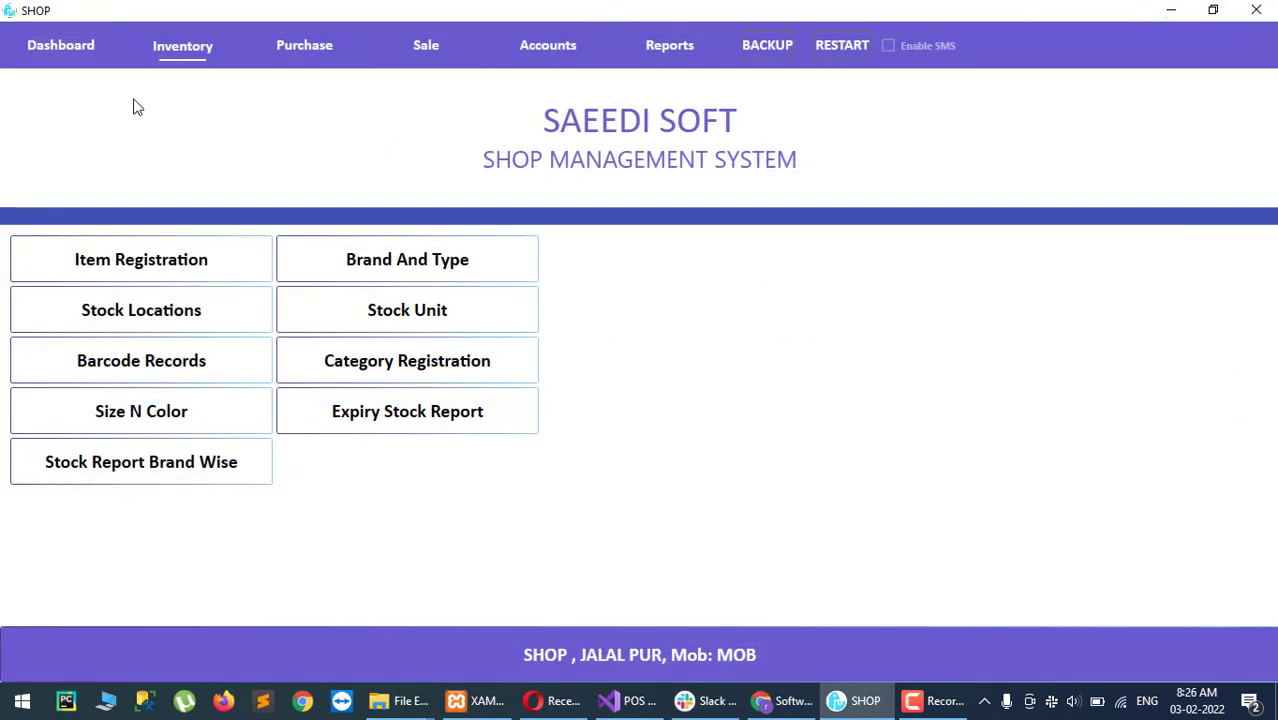
Open a sale invoice from the sale section and bring up its form for adding a customer.
click(437, 51)
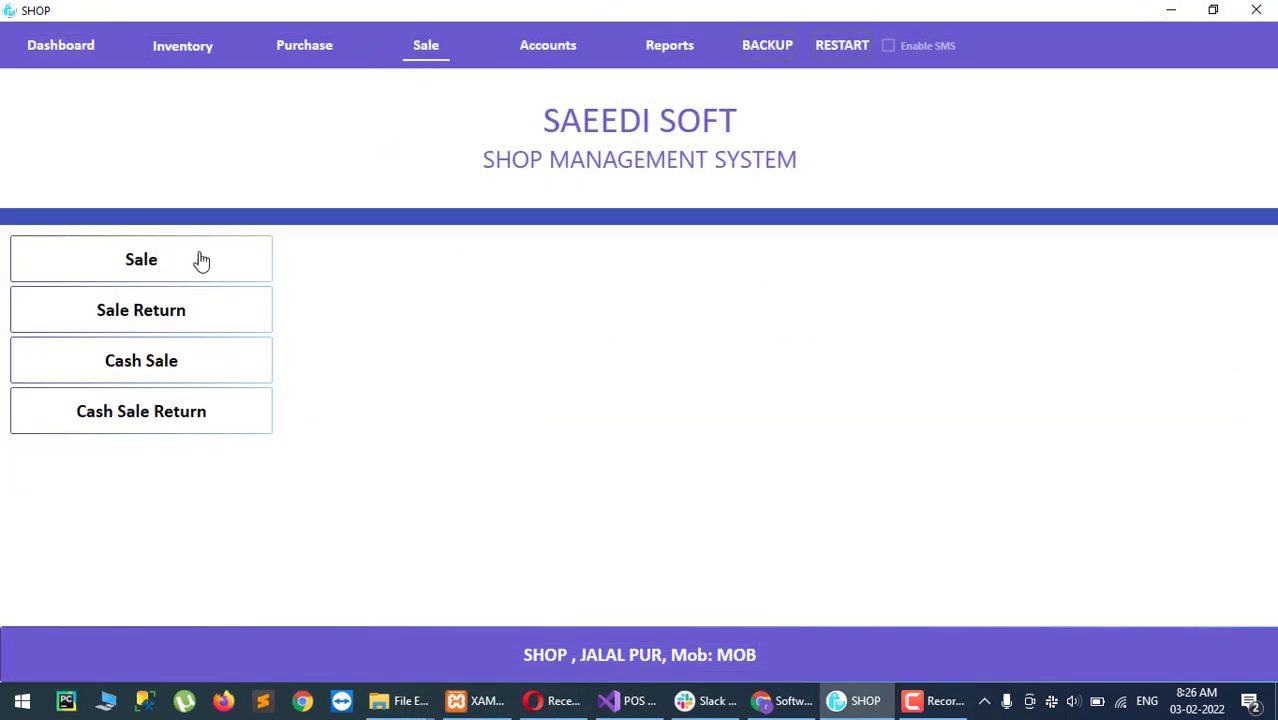
click(192, 271)
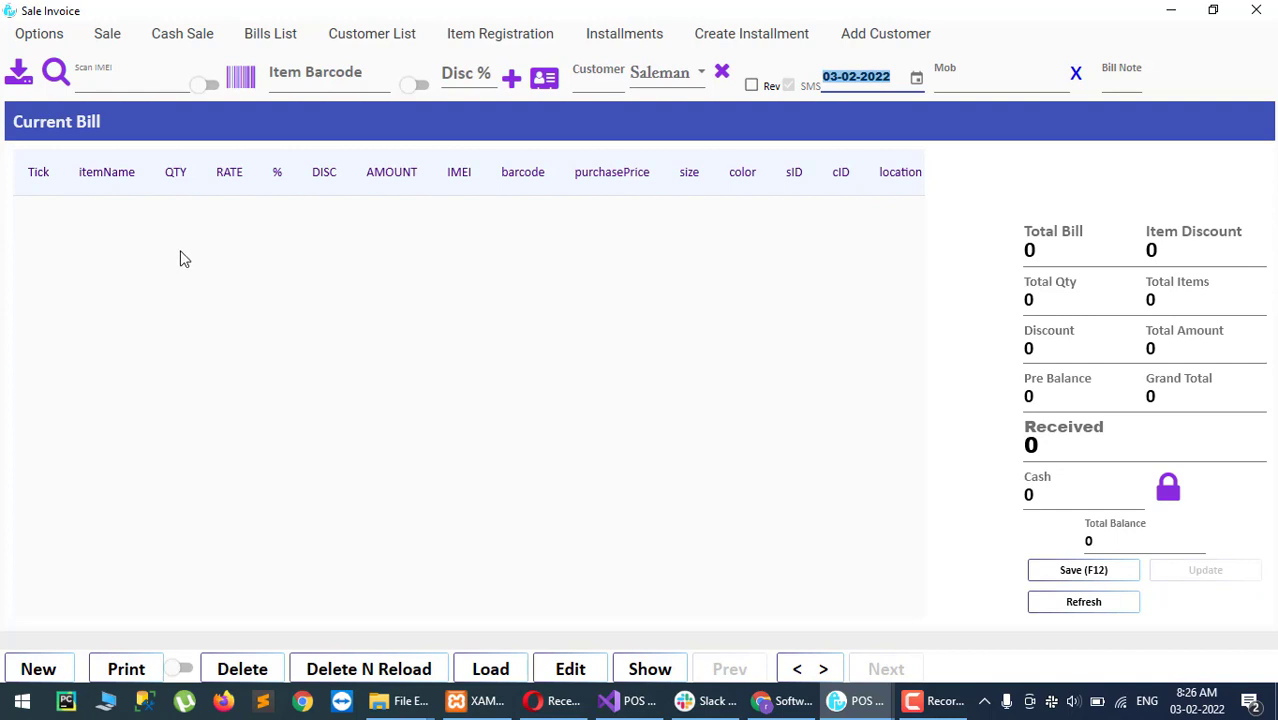
click(902, 40)
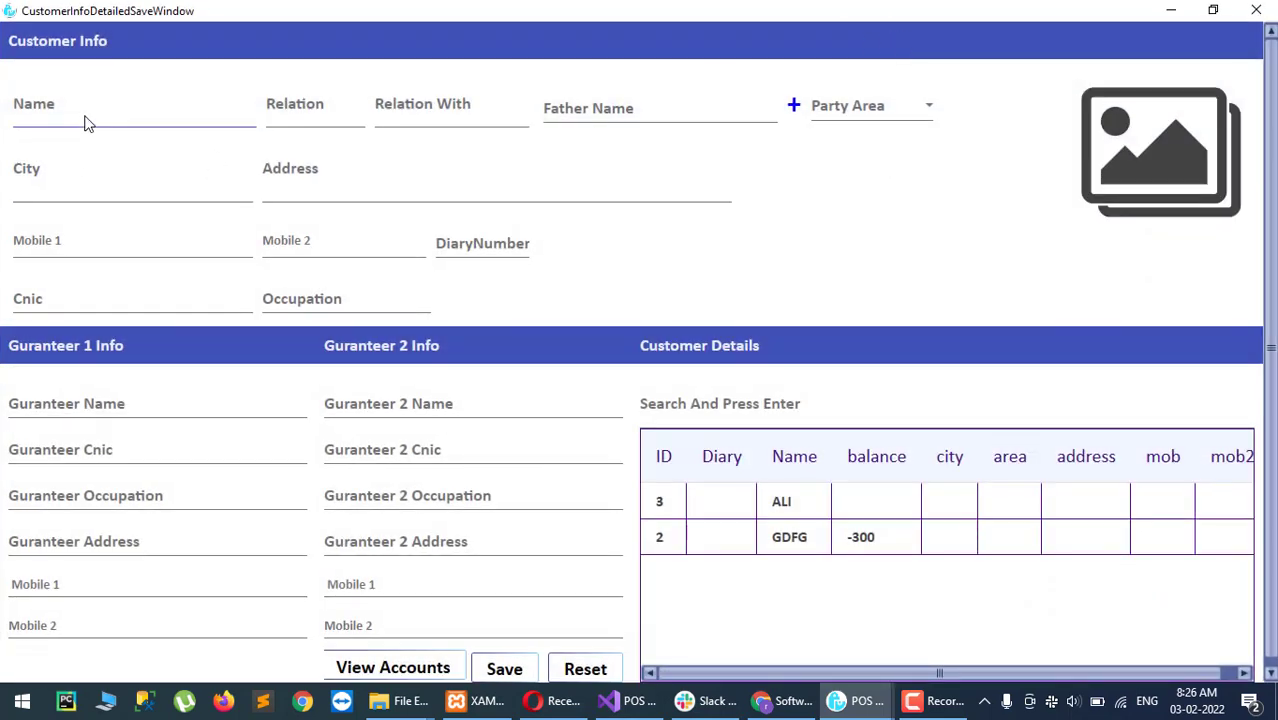
Fill in the customer's name, the relation Wife and the name of the related person.
click(85, 122)
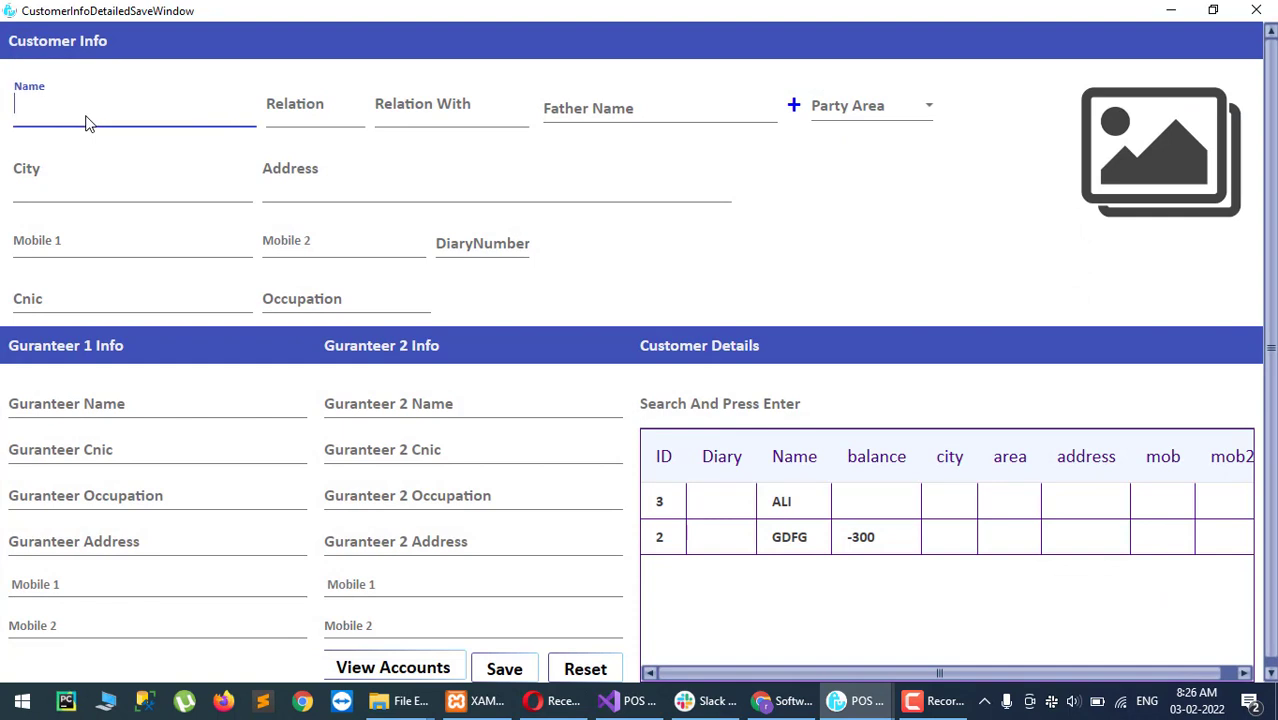
text(Bushra)
click(306, 113)
text(W)
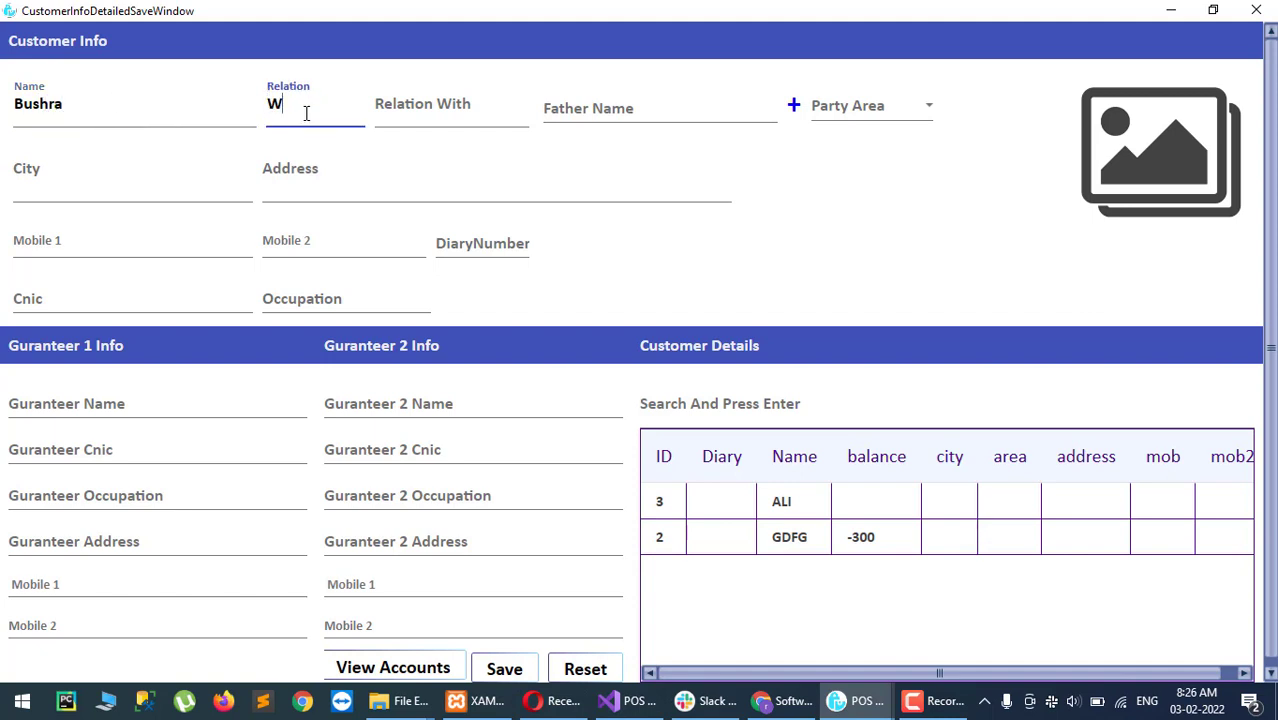
text(ifr)
key(Tab)
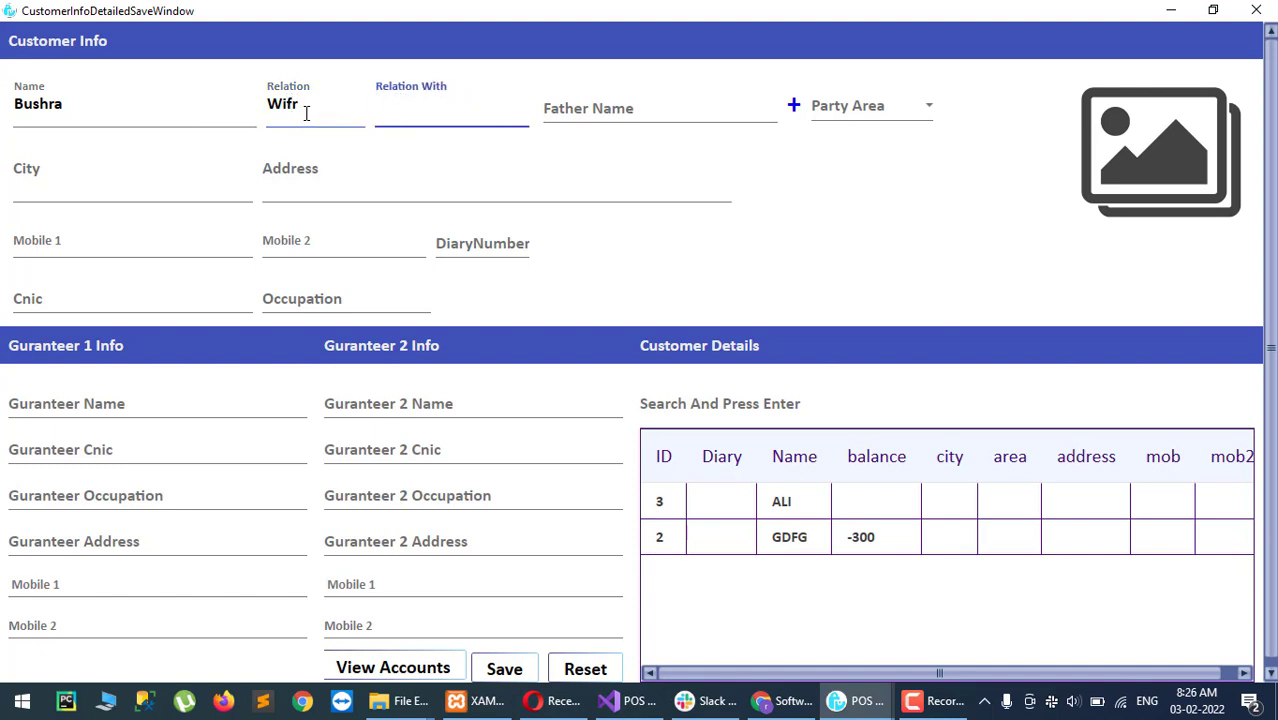
text(Ramzan)
click(78, 100)
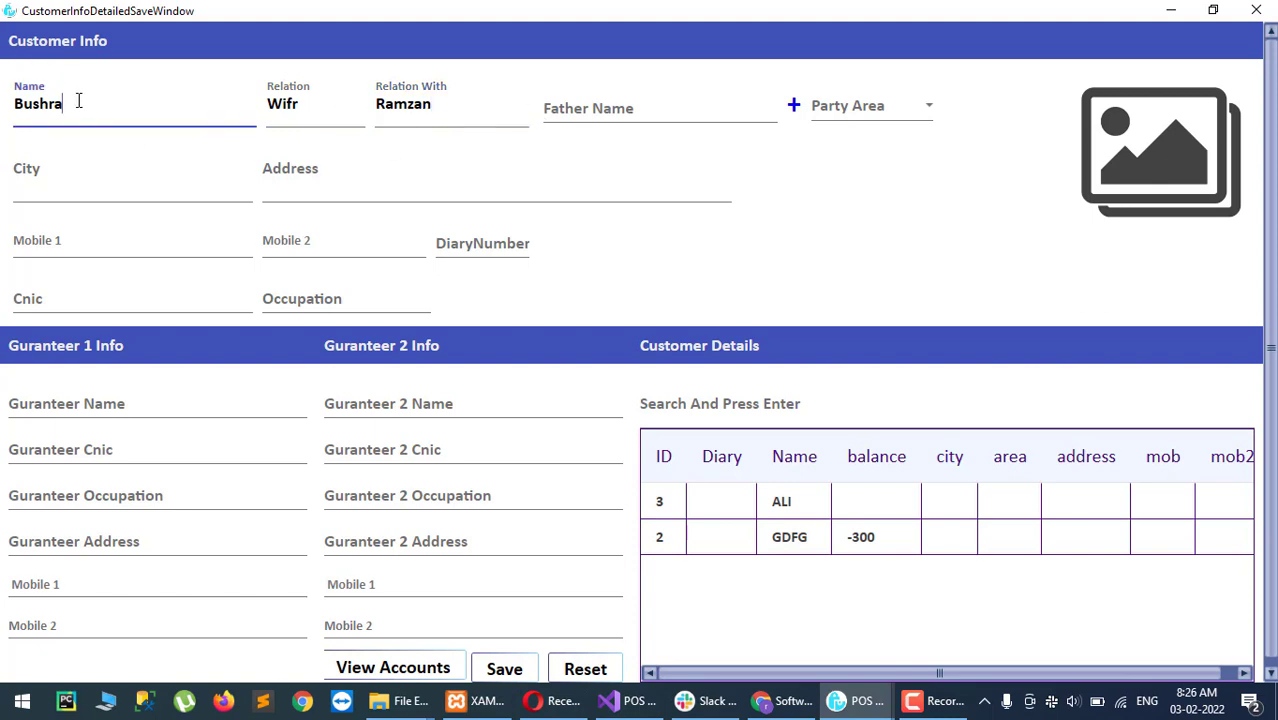
click(347, 111)
key(BackSpace)
text(e)
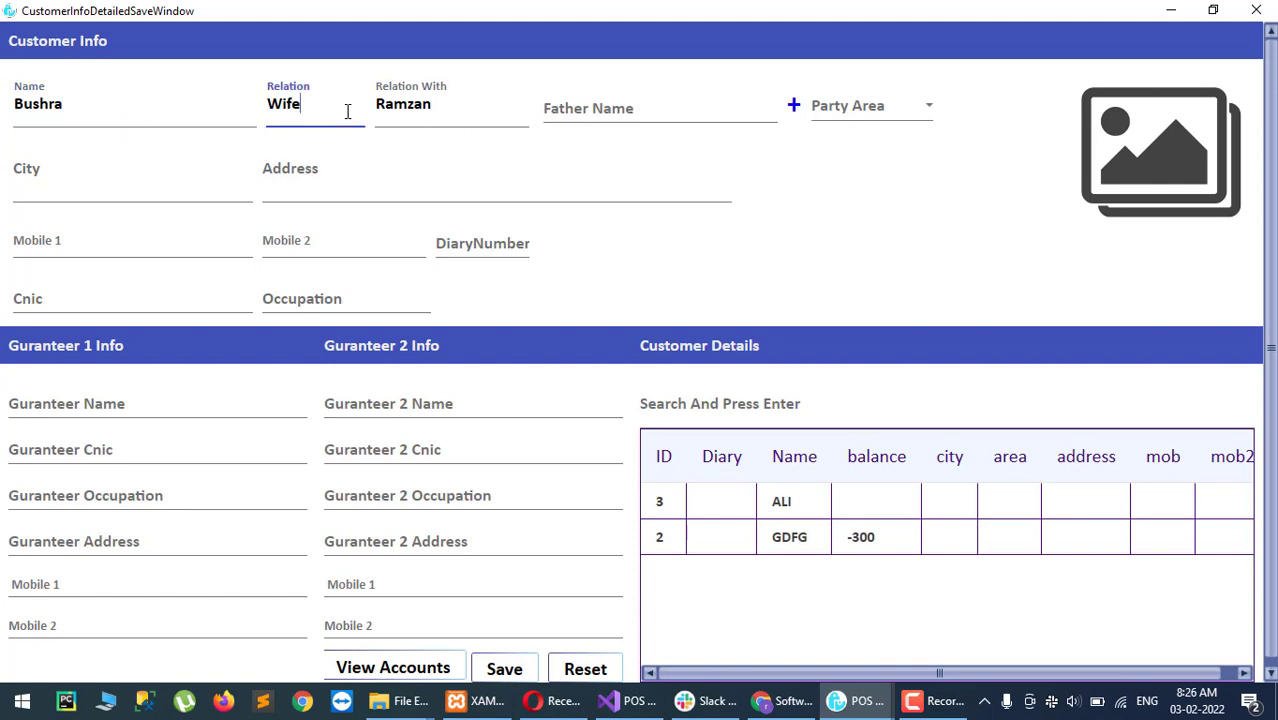
click(703, 104)
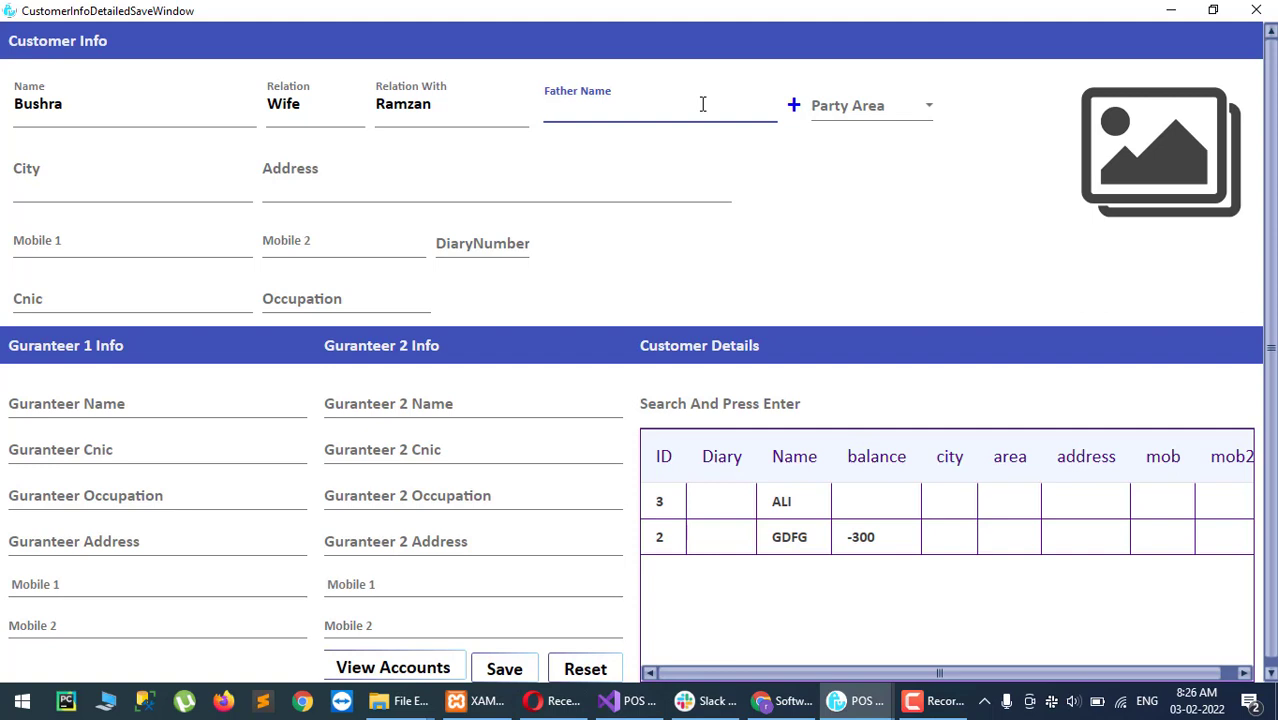
Add Lahore as a new area and assign it as the customer's party area.
click(866, 105)
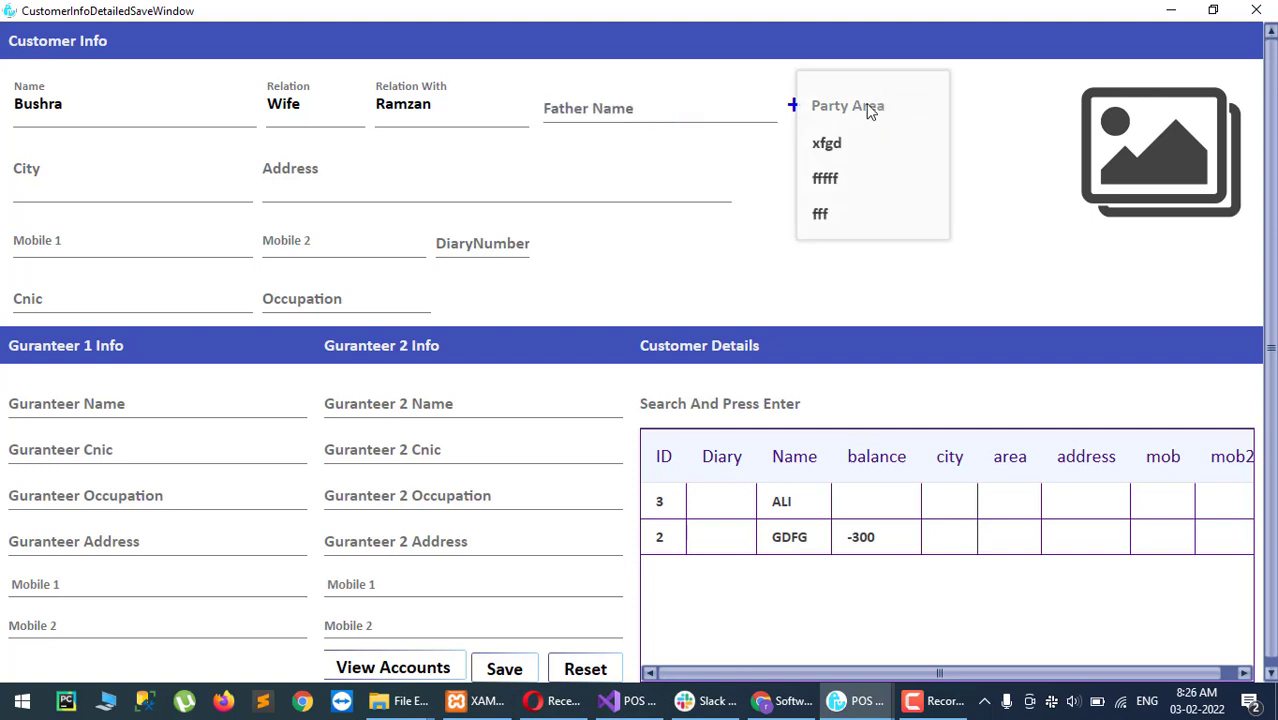
click(826, 112)
click(794, 106)
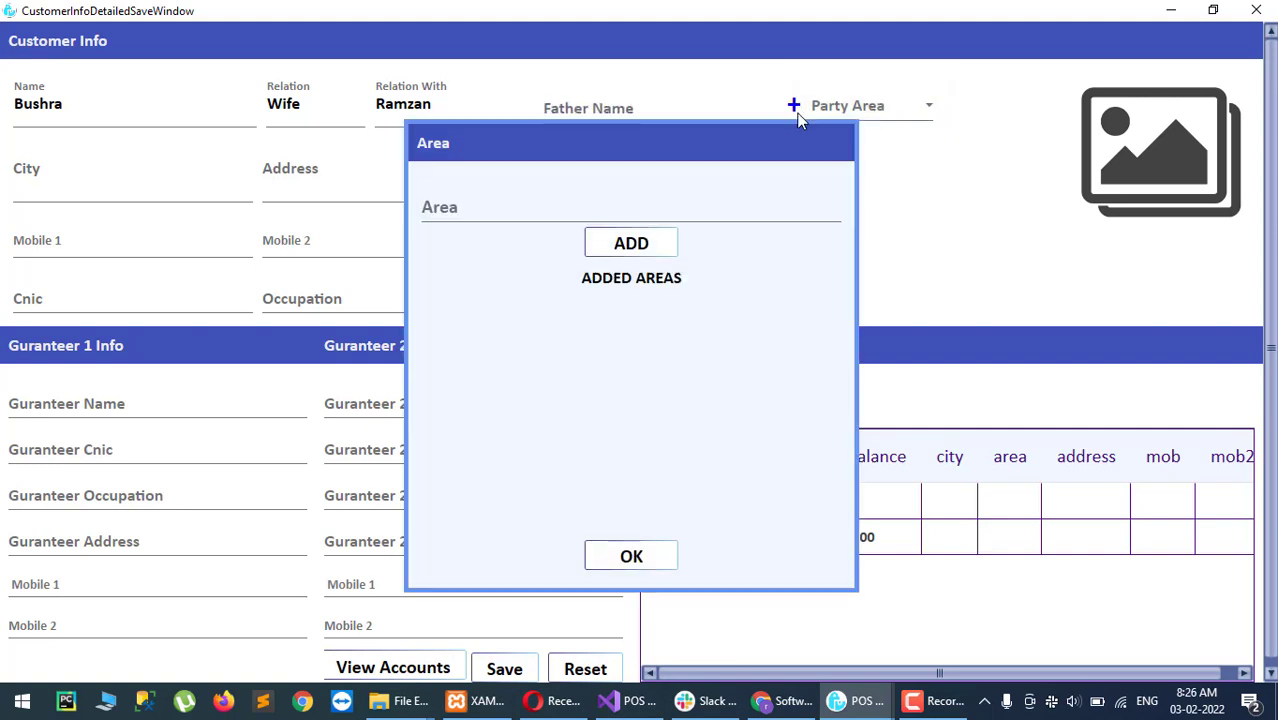
click(706, 198)
text(L)
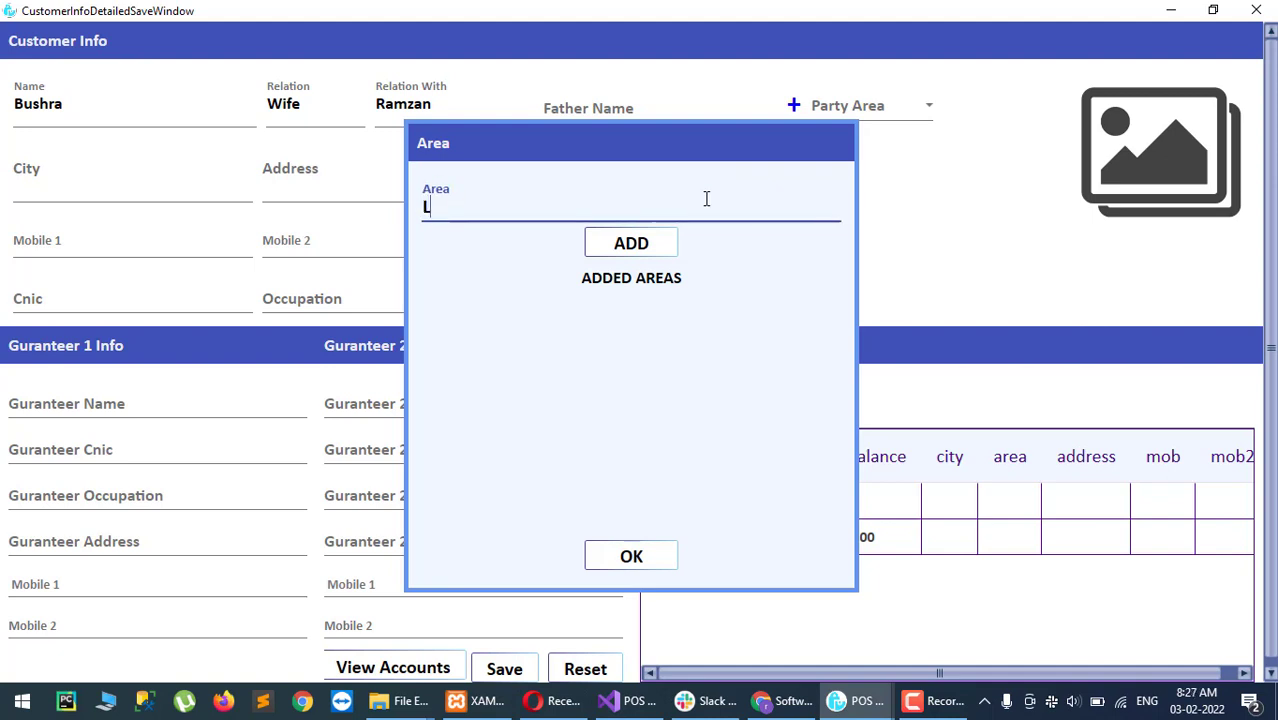
text(ahore)
click(640, 250)
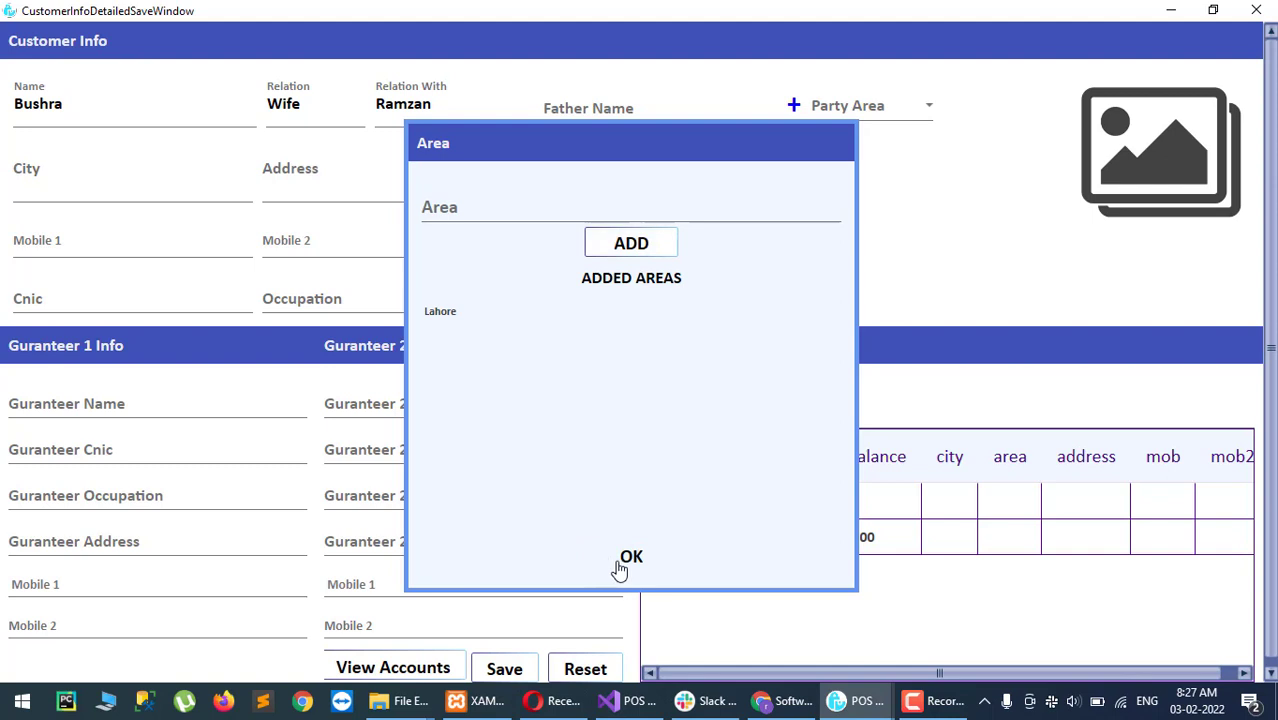
click(620, 568)
click(907, 114)
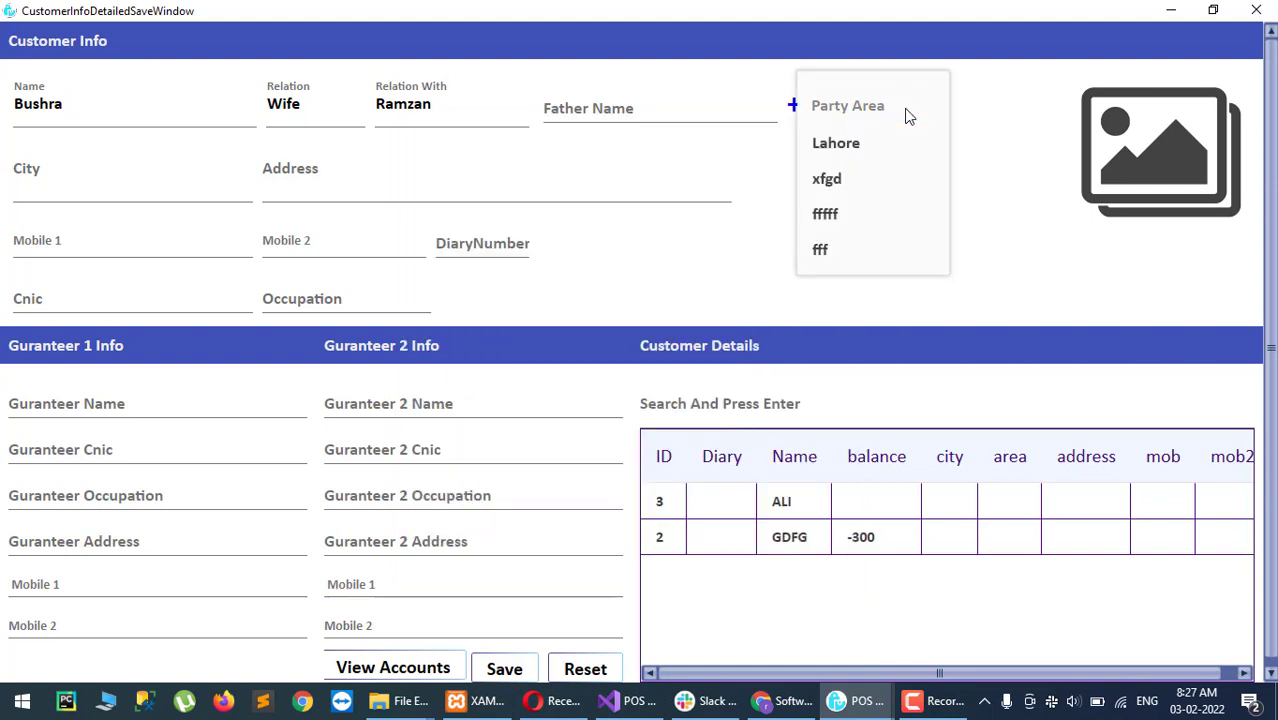
click(895, 138)
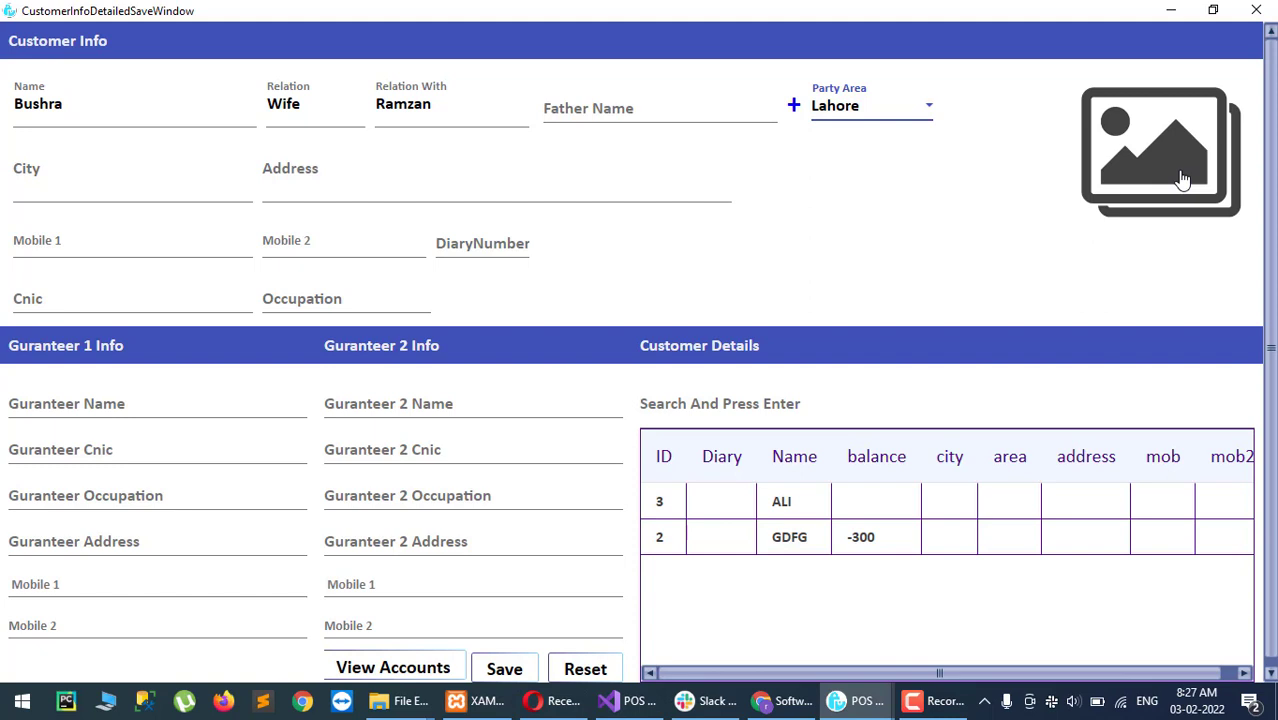
Leave the guarantor details empty and save the new customer record for the sale invoice.
click(137, 403)
click(140, 447)
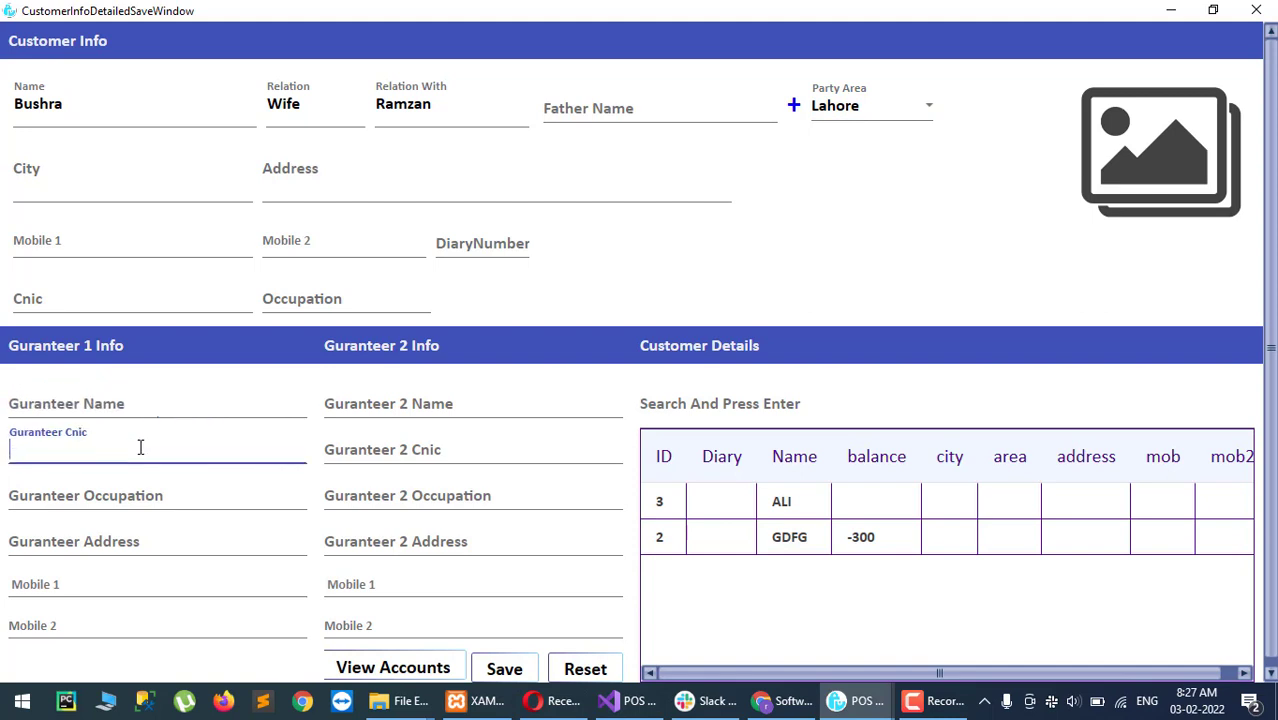
click(148, 410)
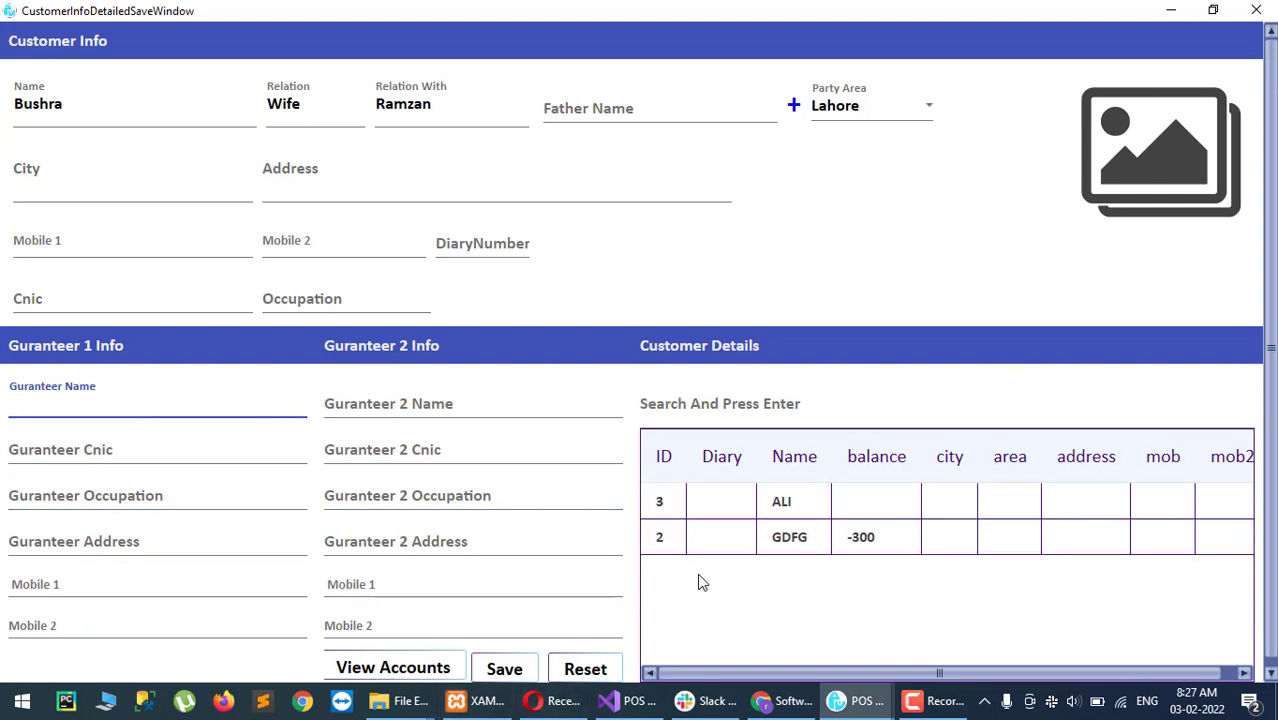
click(502, 670)
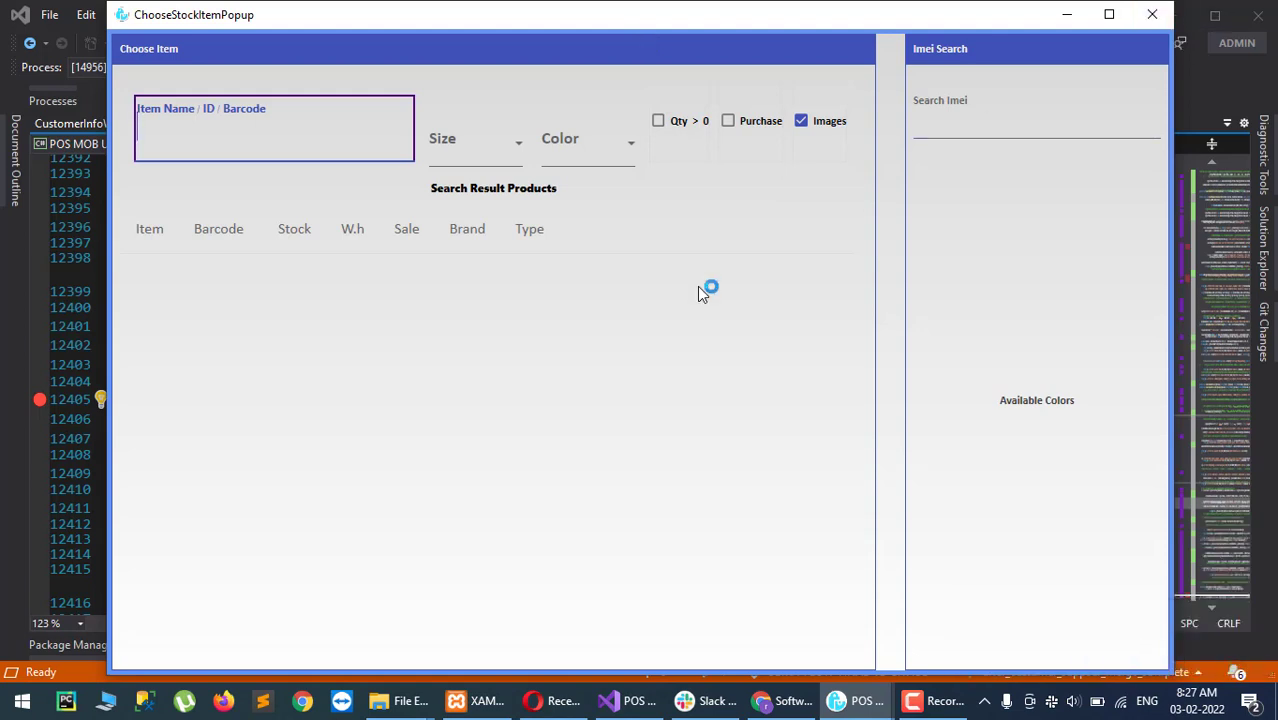
Add the Fridge item to the sale bill at a rate of 90000 with a 5 percent discount.
text(fr)
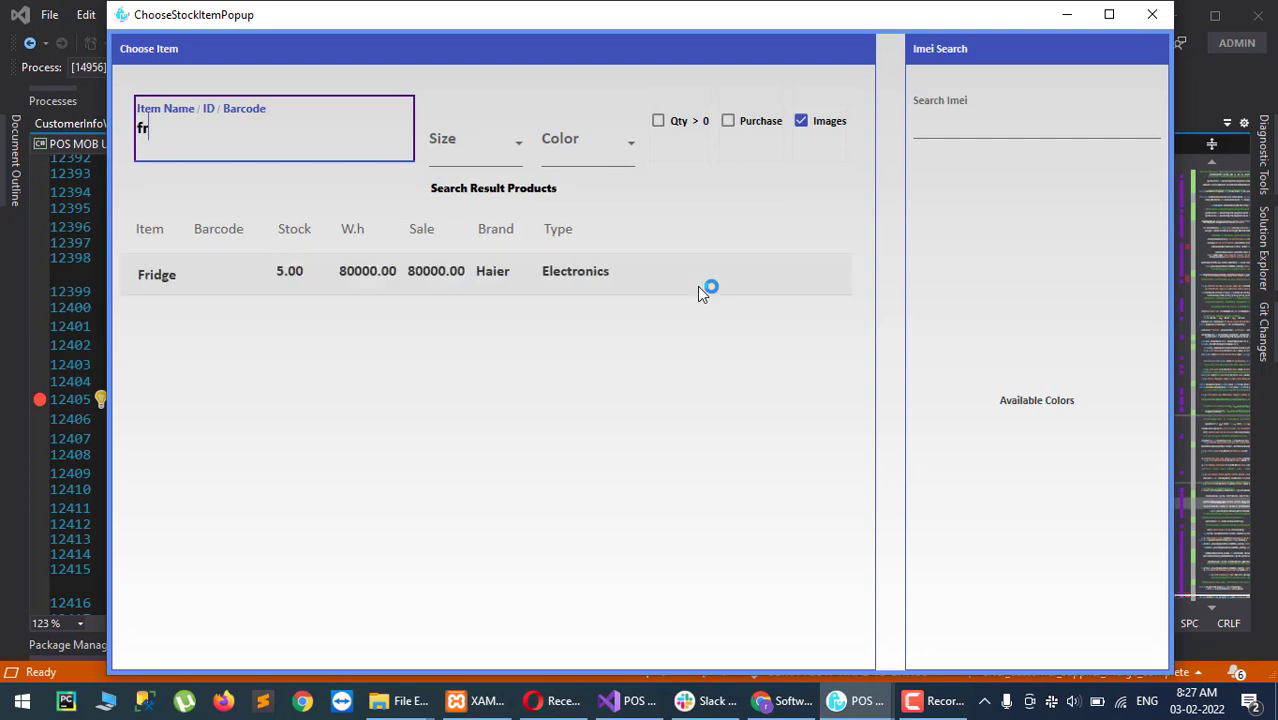
click(445, 281)
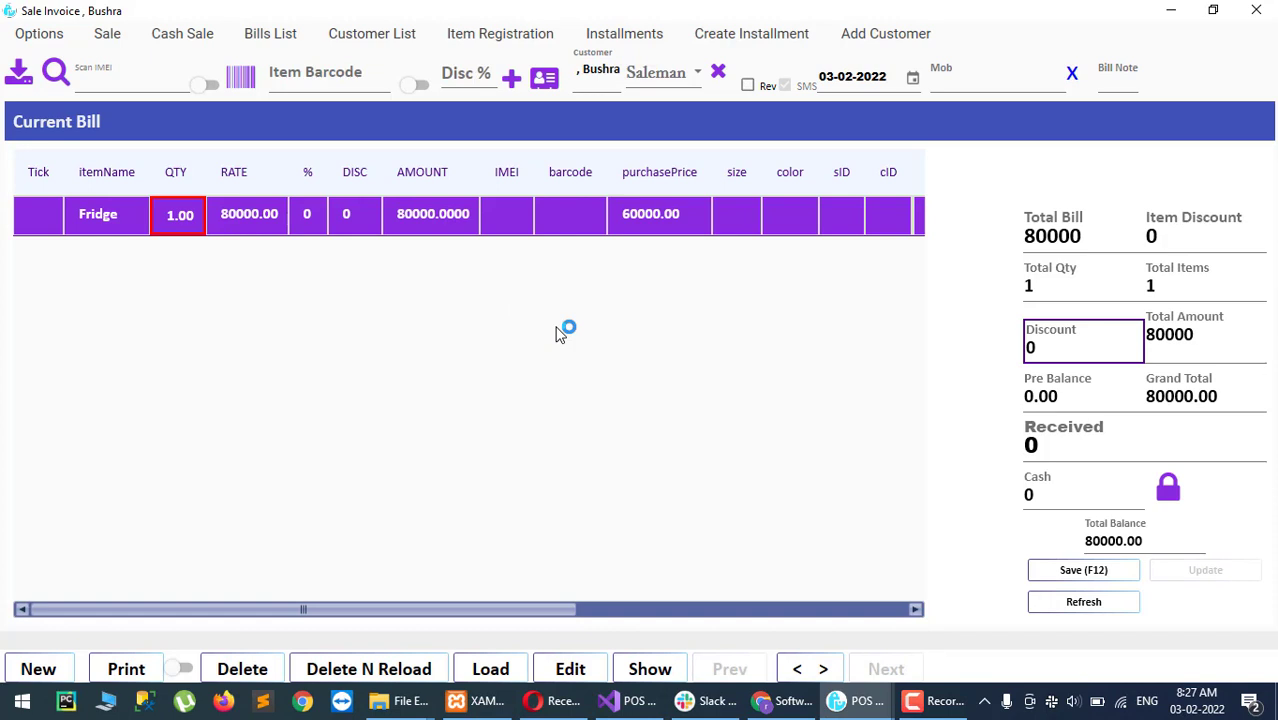
key(Tab)
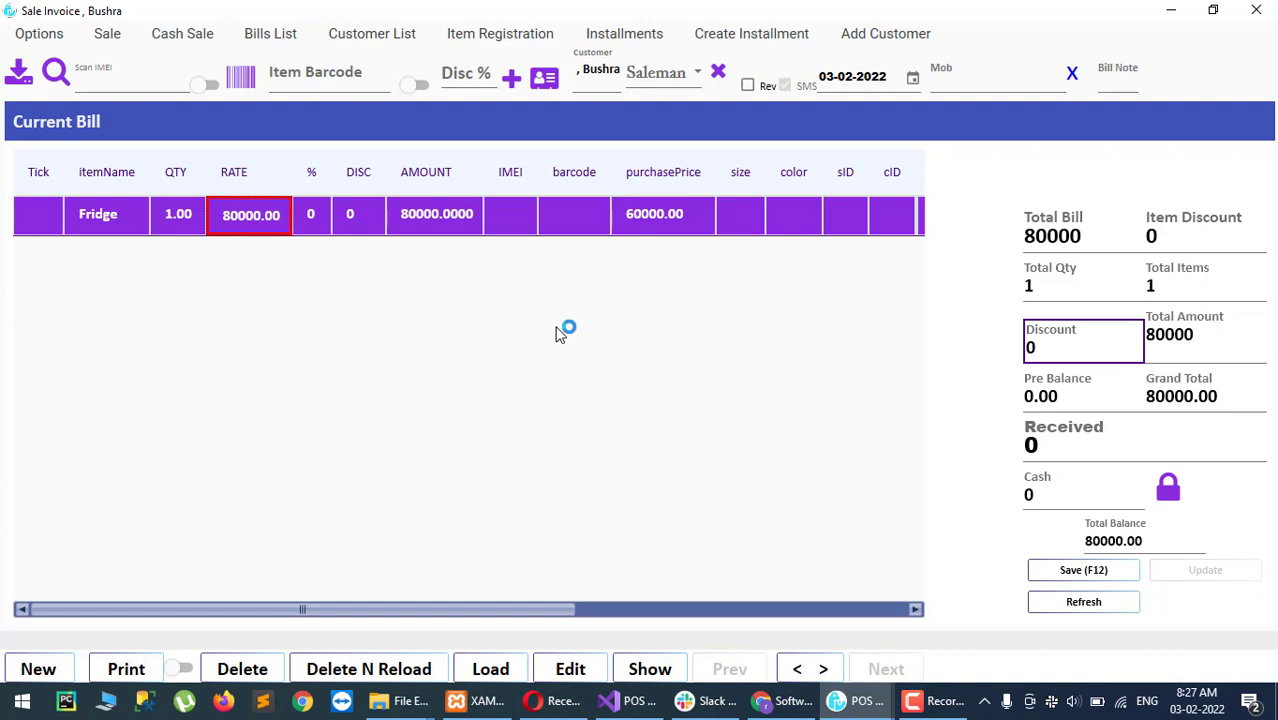
text(90000)
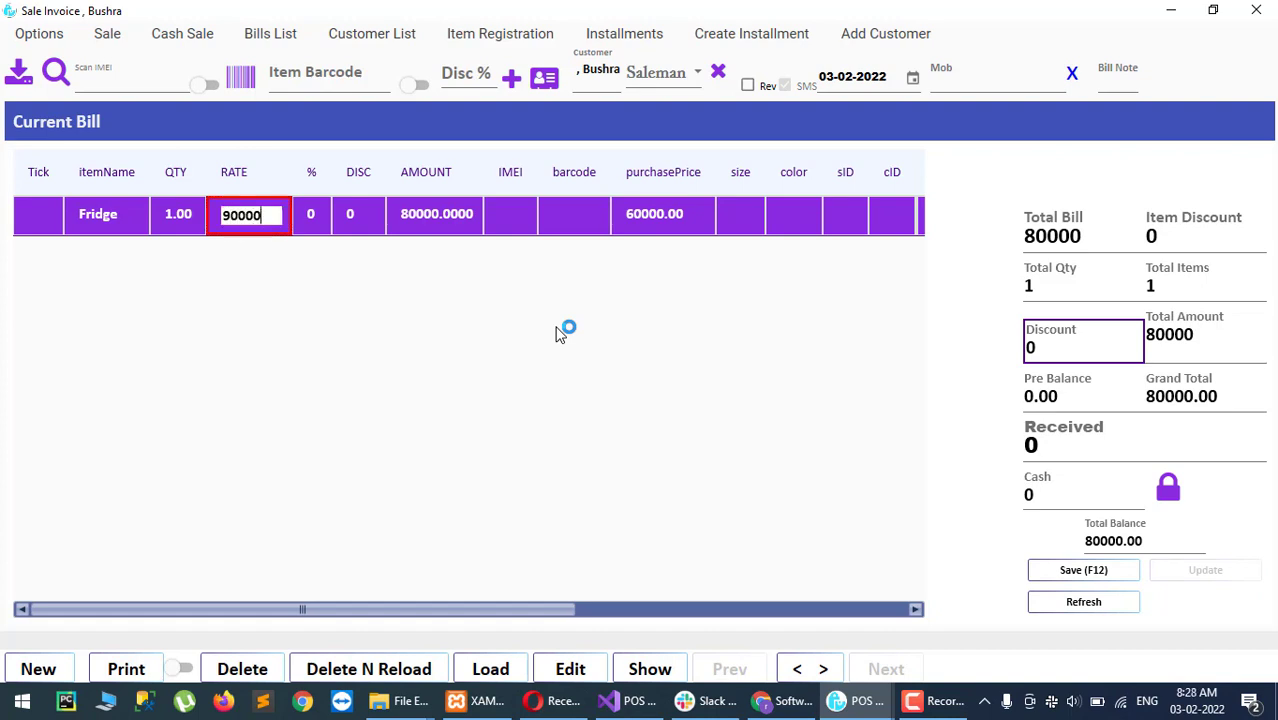
key(Tab)
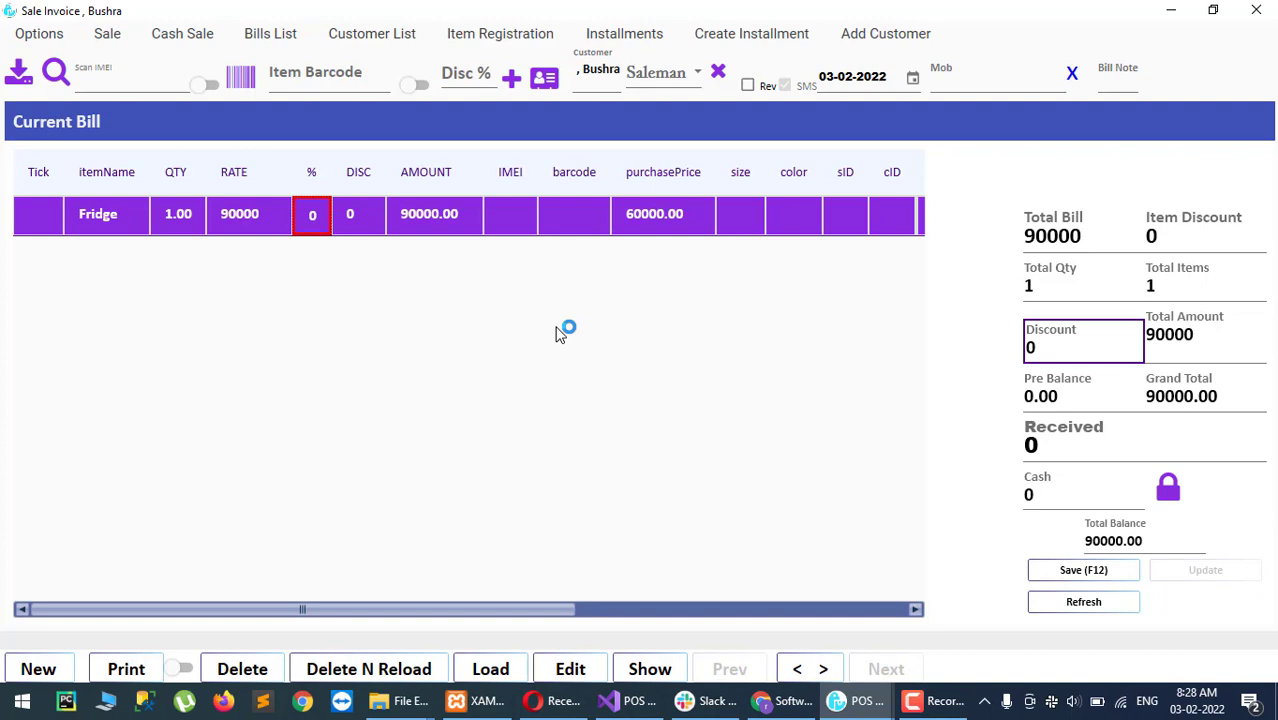
text(5)
key(Tab)
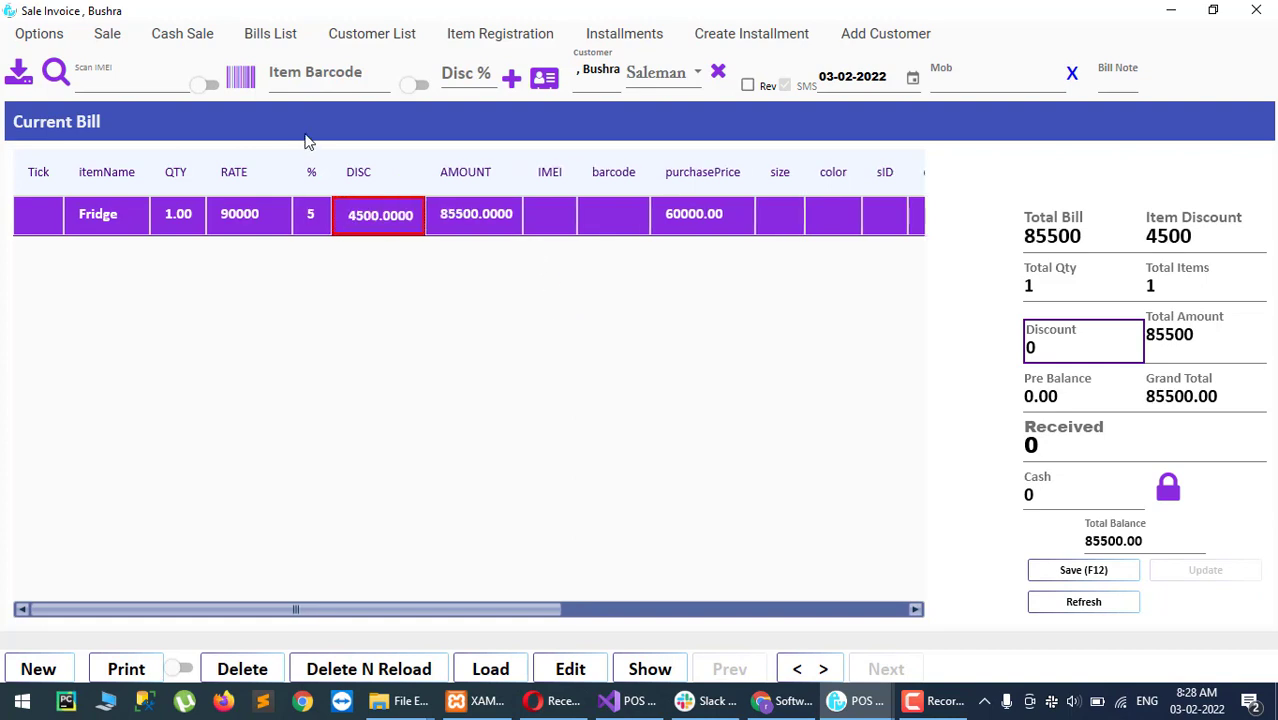
Set the Fridge line's discount percentage and discount amount both to 0 on the current bill.
key(shift+Tab)
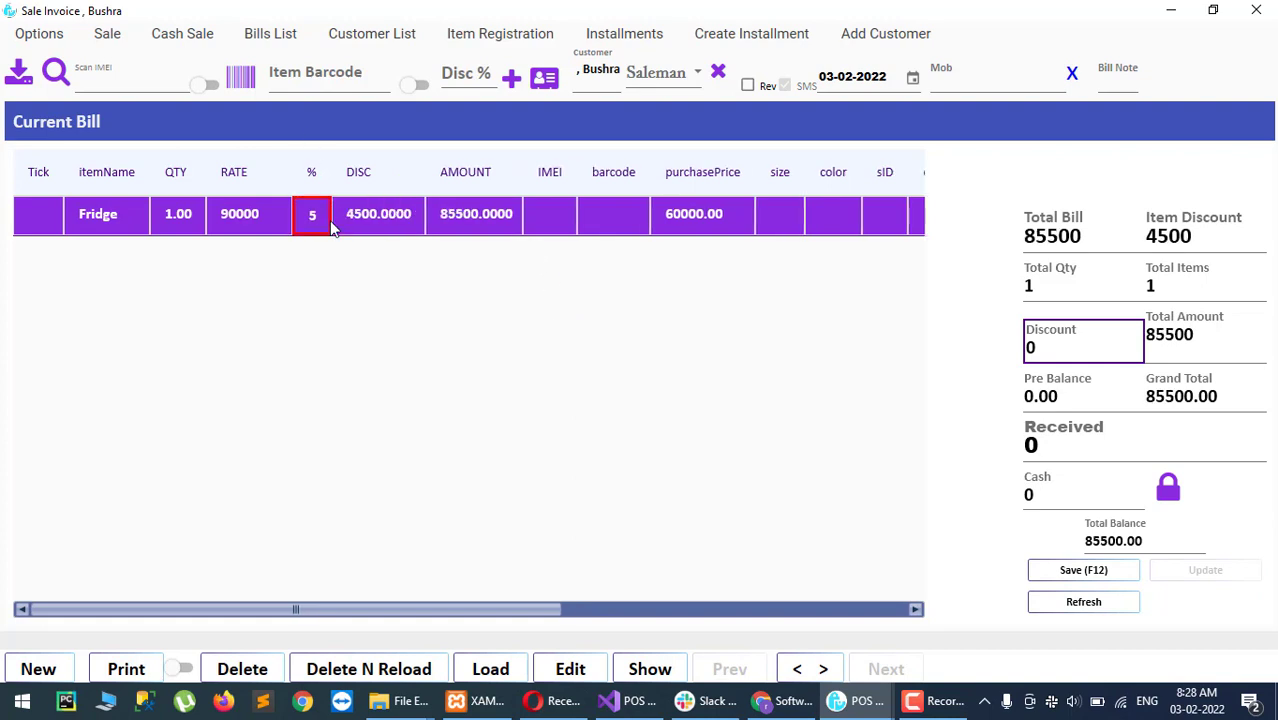
text(0)
key(shift+Tab)
click(349, 220)
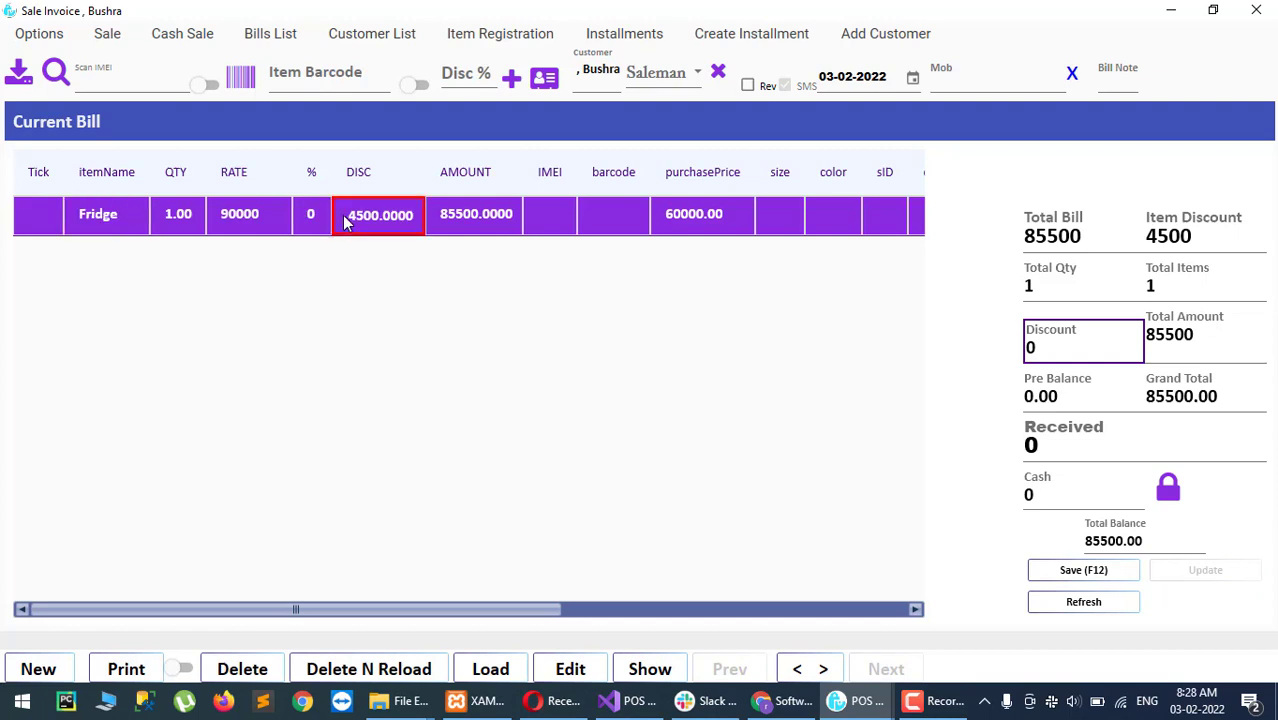
text(0)
key(Return)
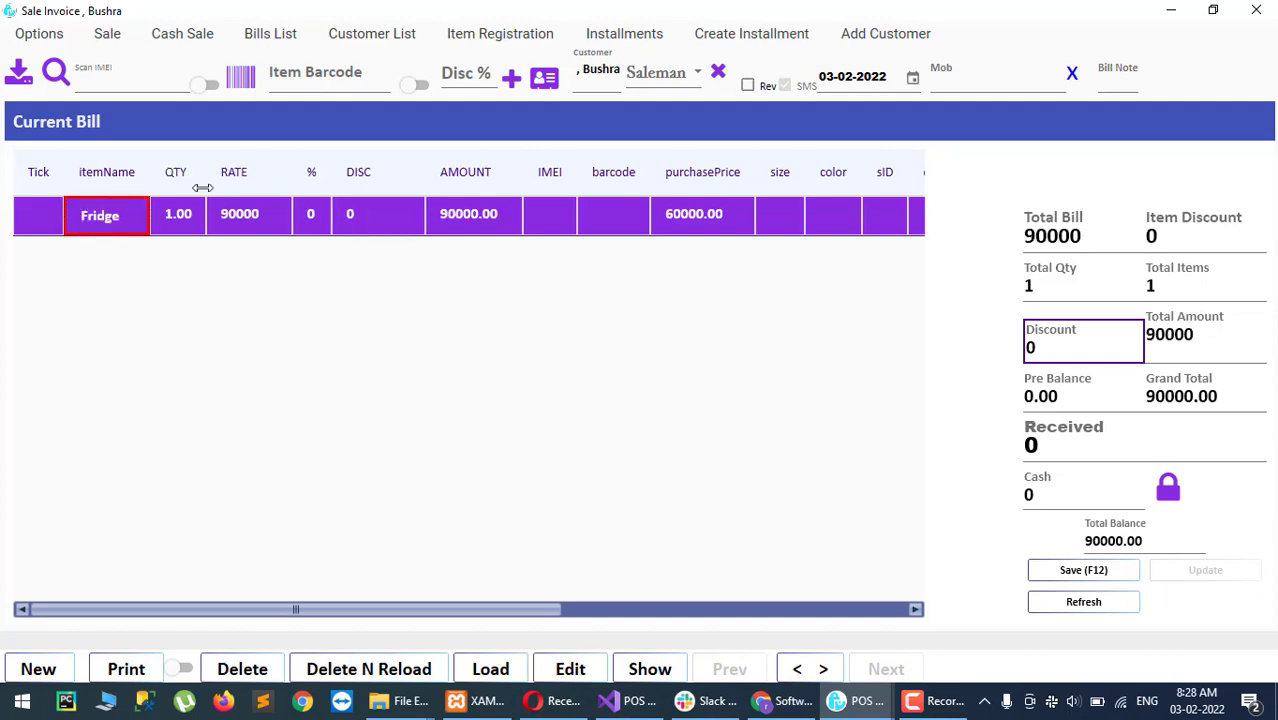
click(272, 228)
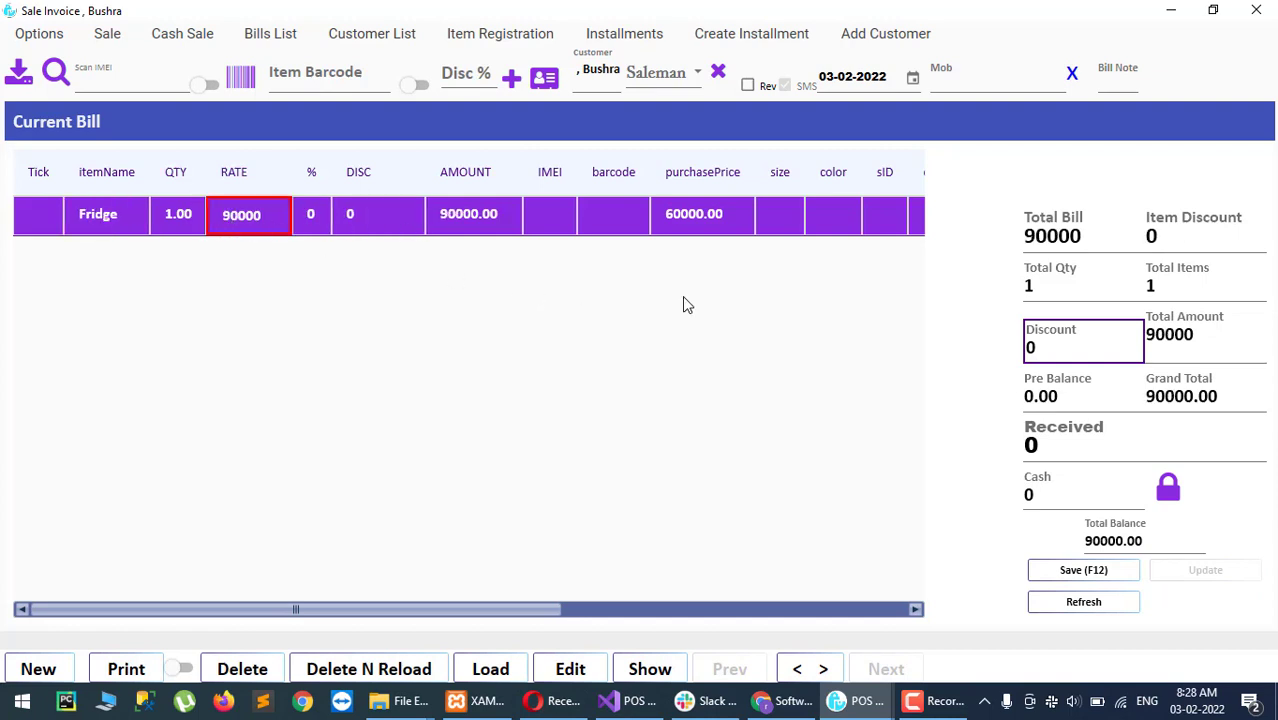
Enter 10000 as the received amount for the customer's bill and save the sale.
click(596, 72)
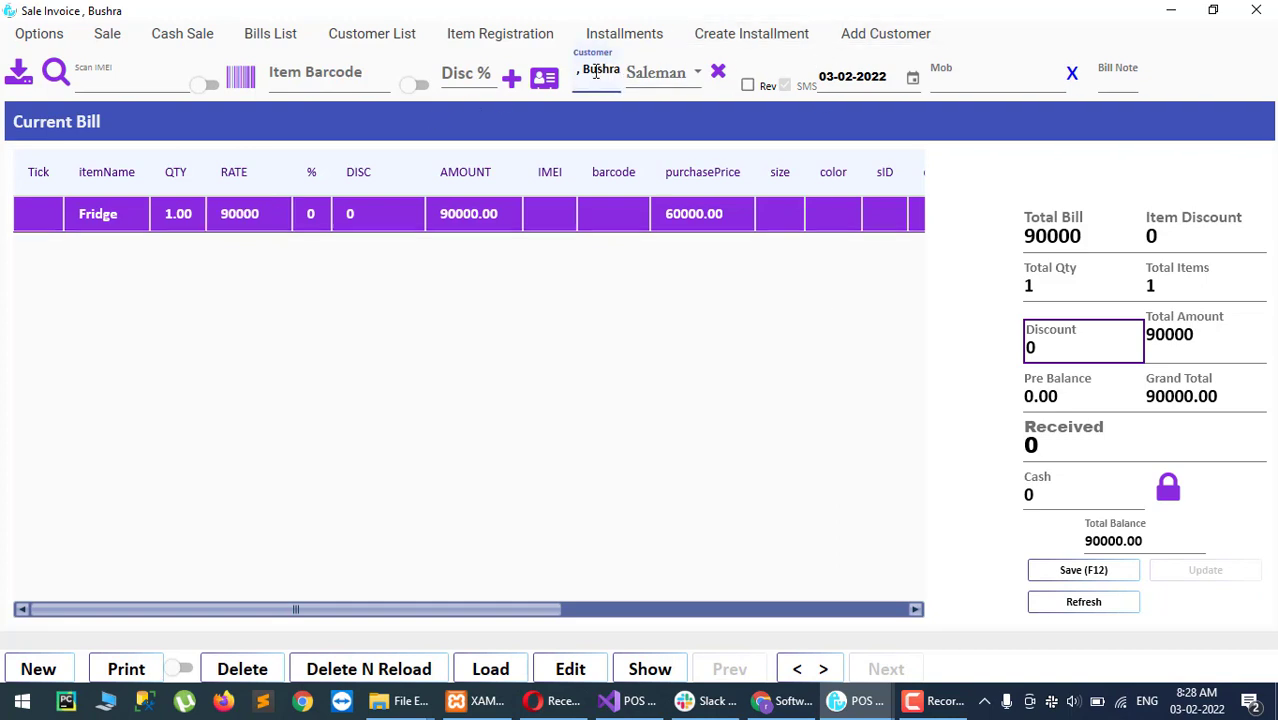
click(1078, 450)
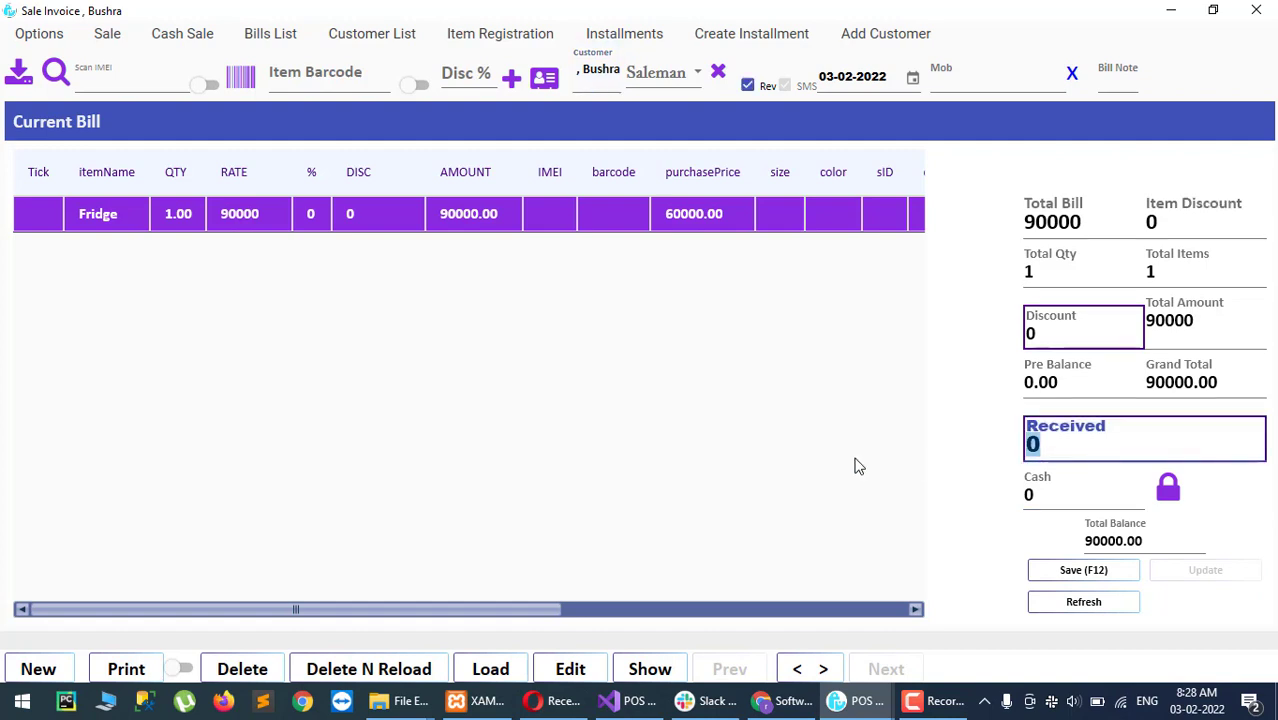
text(10000)
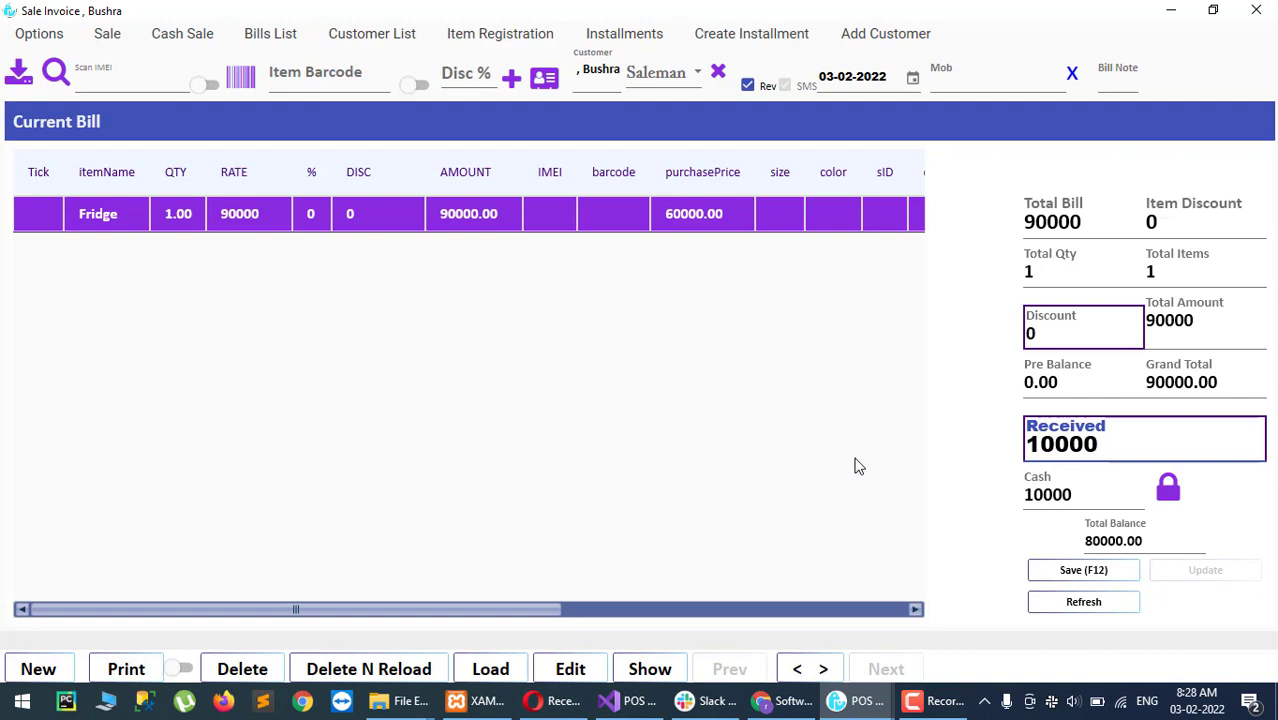
click(1089, 576)
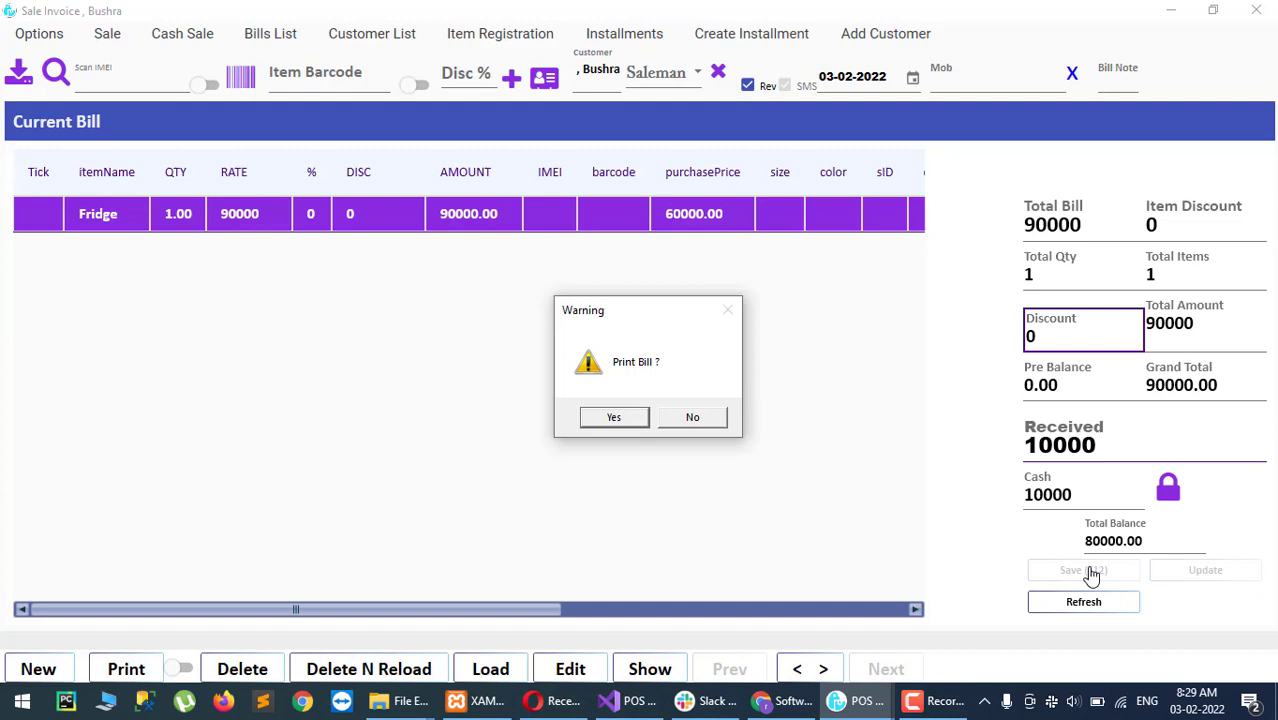
Decline printing the bill and proceed to creating an installment plan for the sale.
click(1042, 582)
click(685, 423)
click(614, 418)
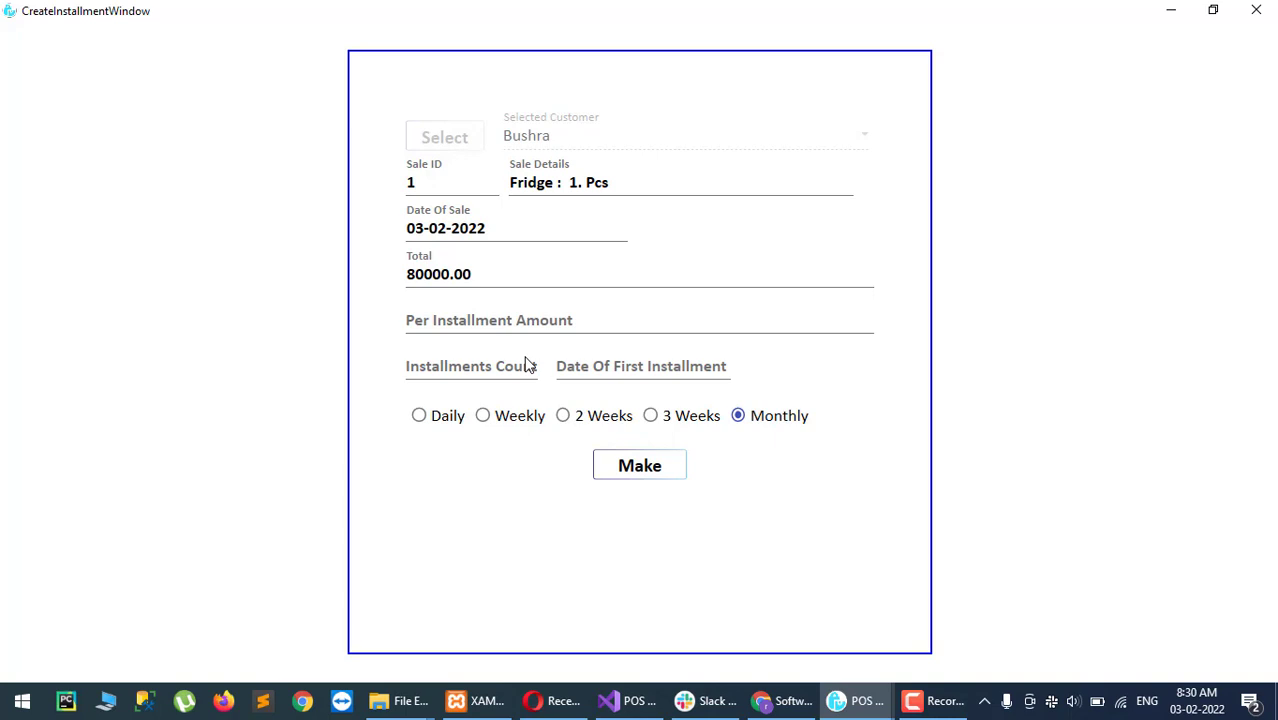
Set the per installment amount to 8000 for the Fridge sale.
click(470, 320)
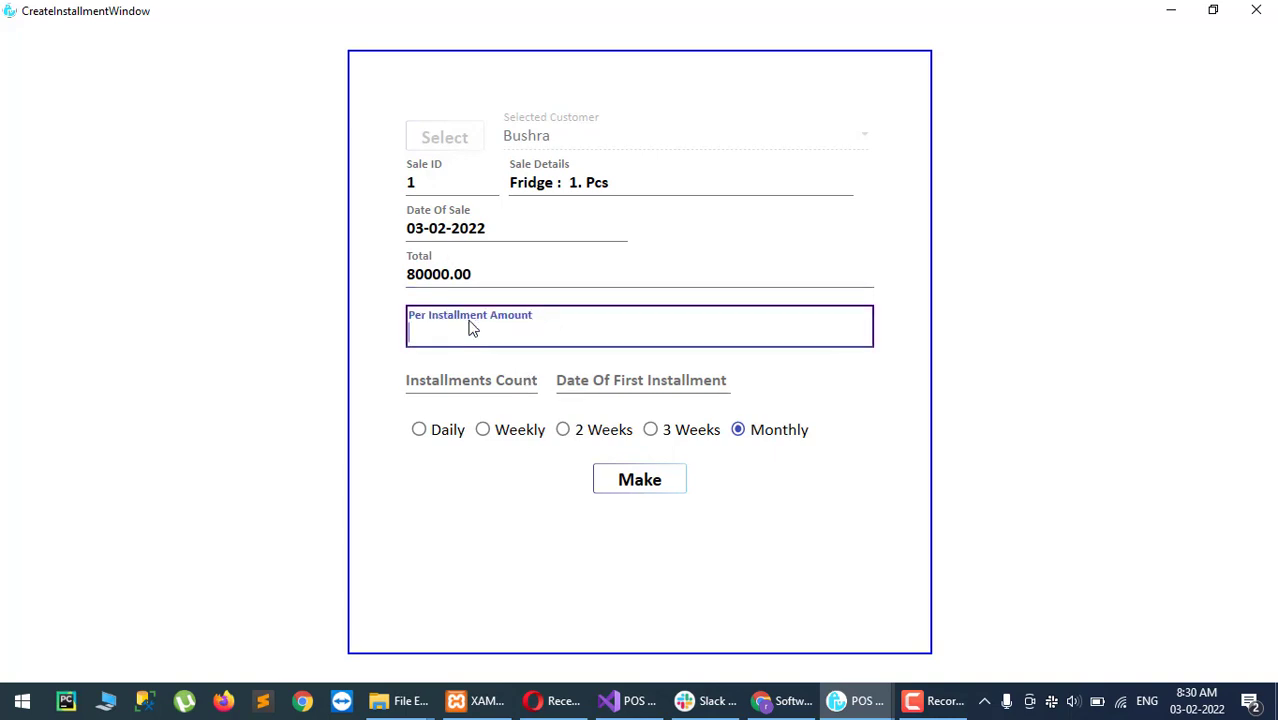
text(5000)
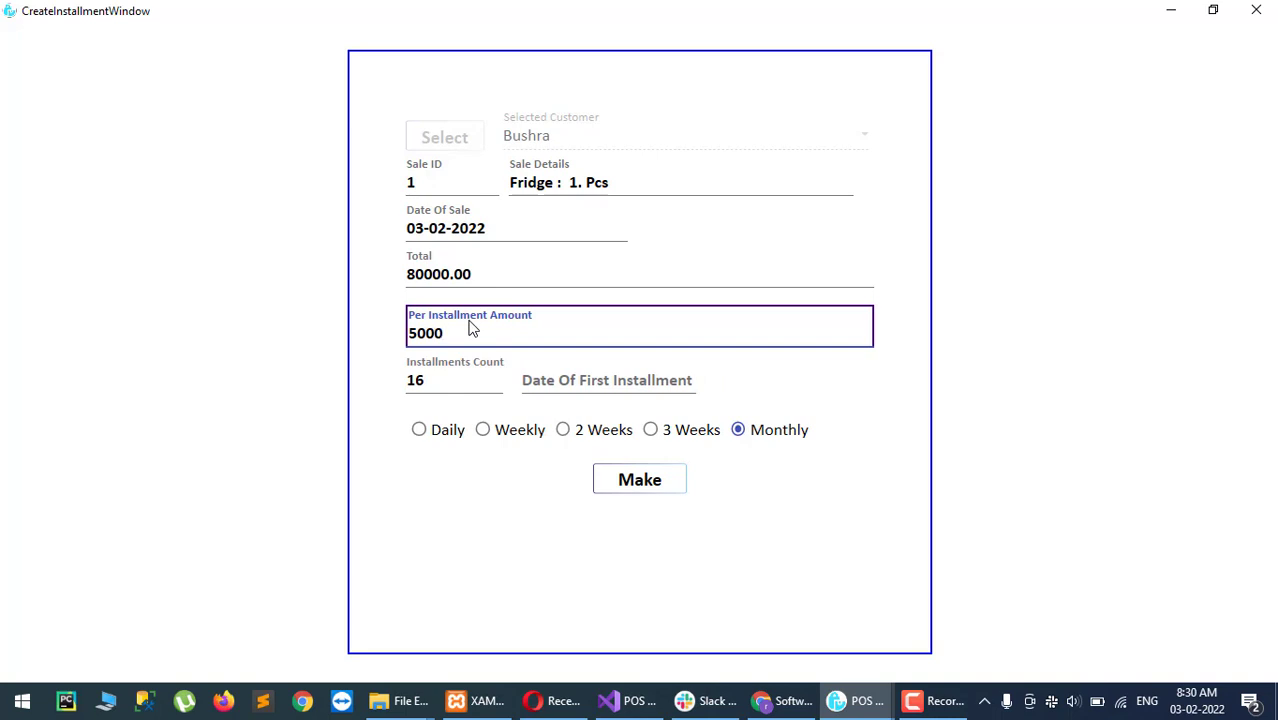
key(BackSpace)
key(BackSpace)
key(BackSpace)
key(BackSpace)
text(8000)
Try the Weekly, 2 Weeks, 3 Weeks and Daily installment intervals.
click(499, 431)
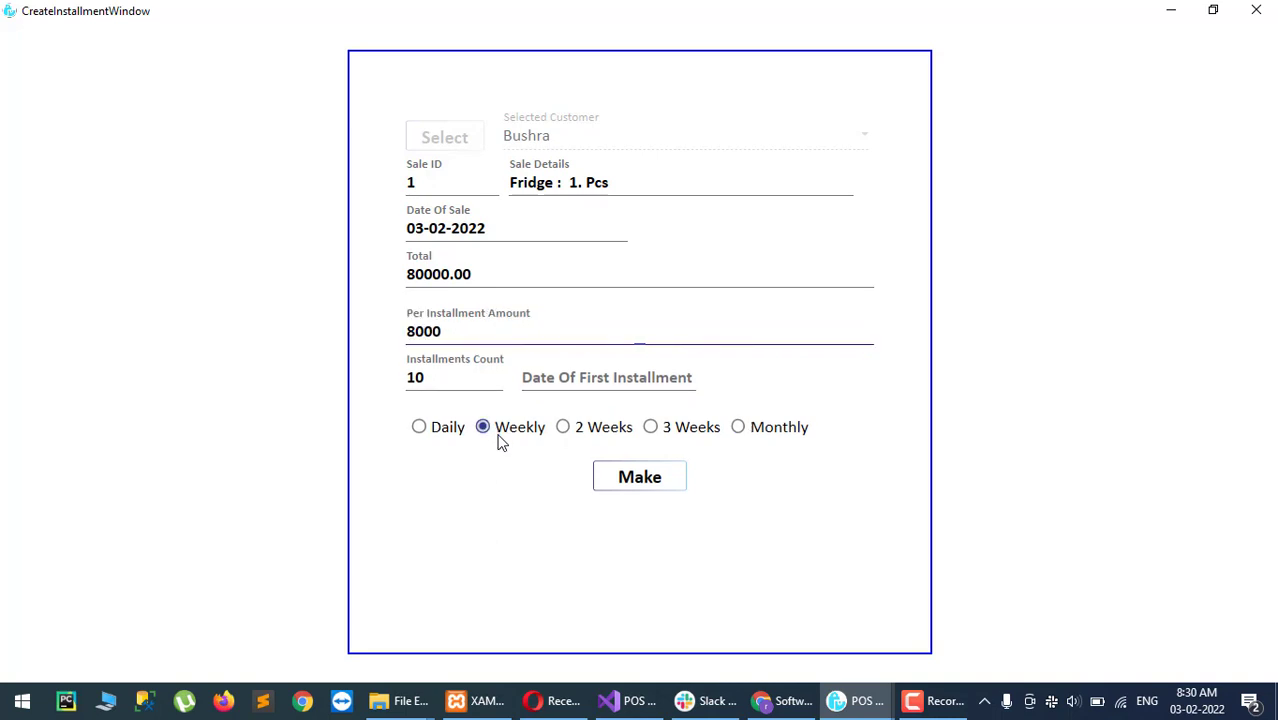
click(600, 440)
click(647, 440)
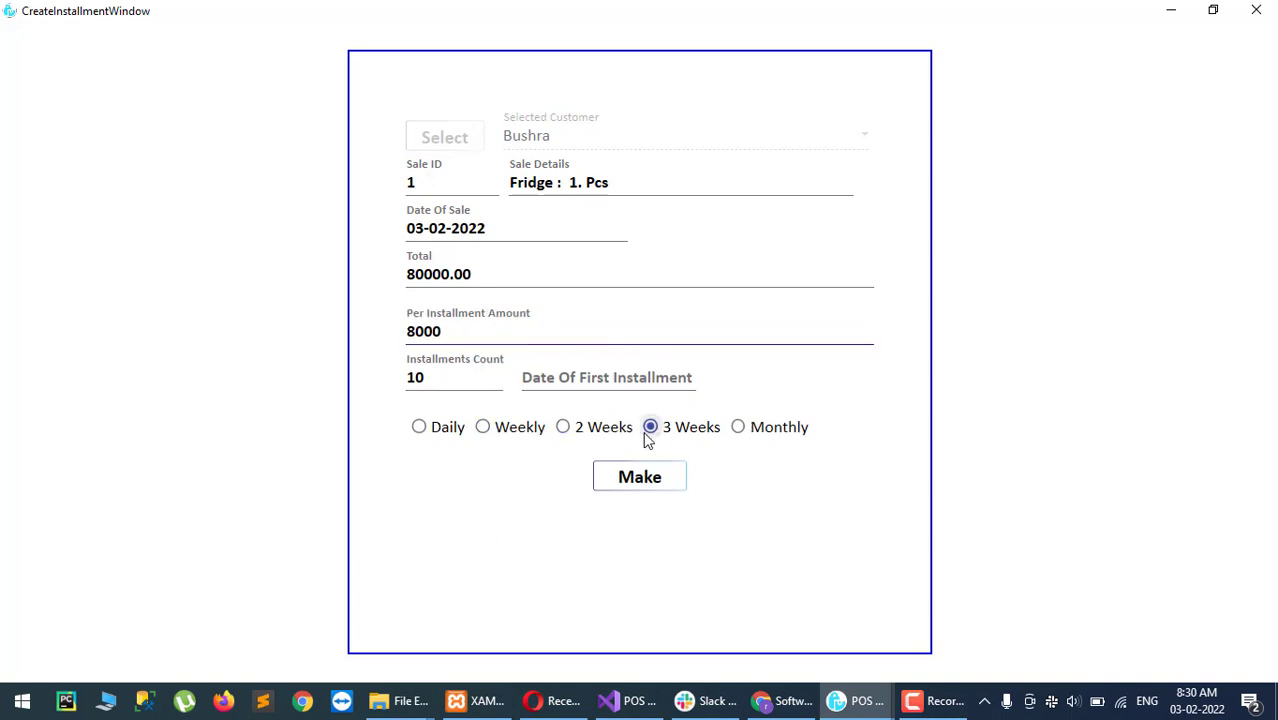
click(454, 432)
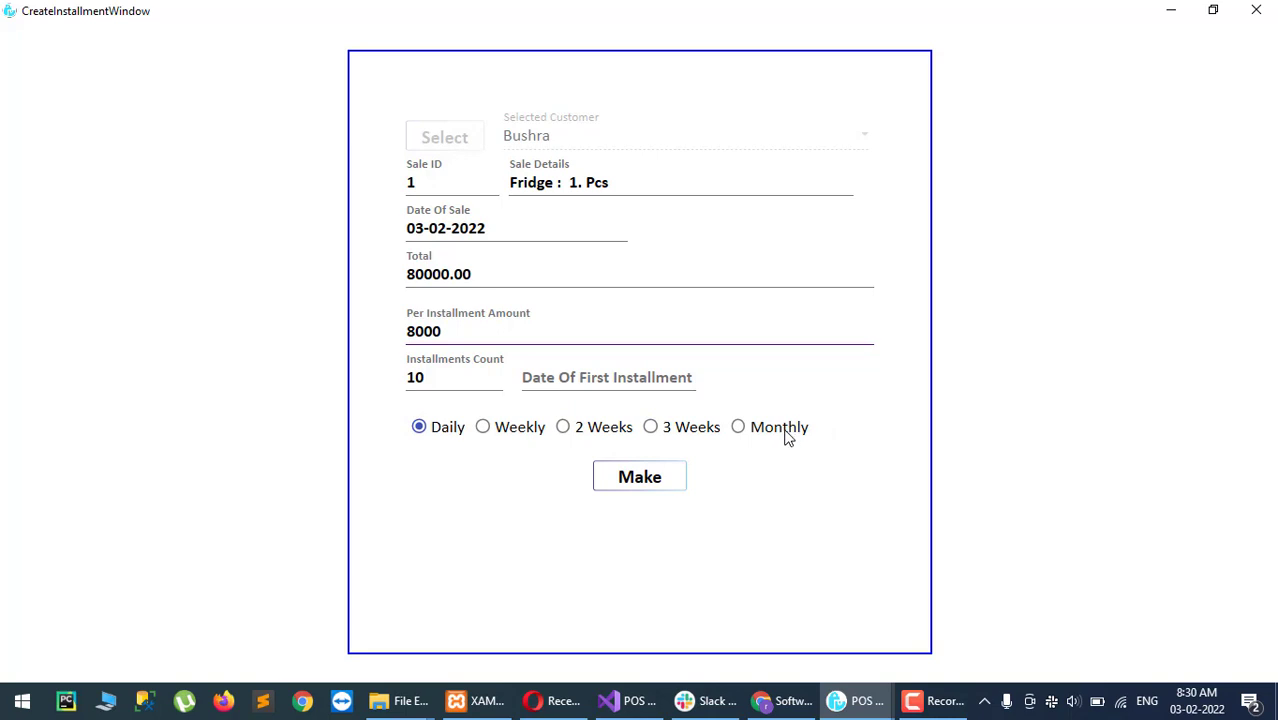
Choose the Monthly interval, set the date of first installment to 01-01-2022 and make the installment plan.
click(786, 432)
click(658, 394)
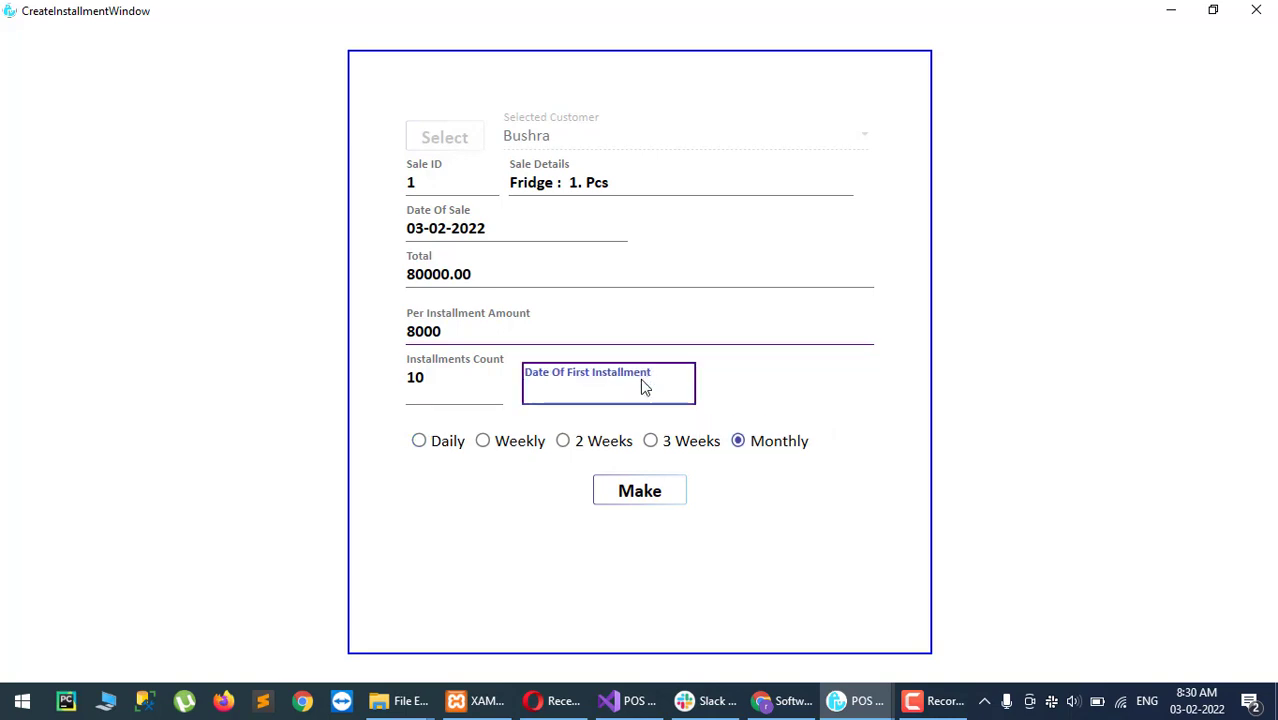
text(01-01-2022)
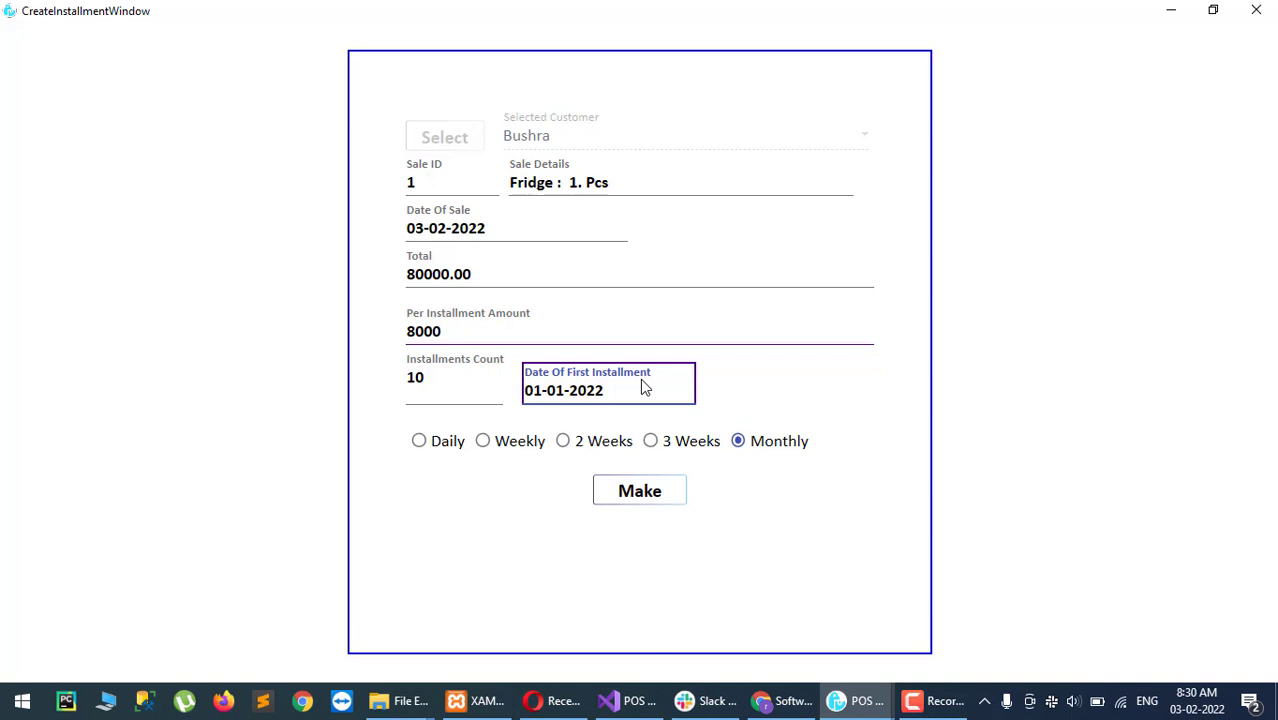
click(660, 503)
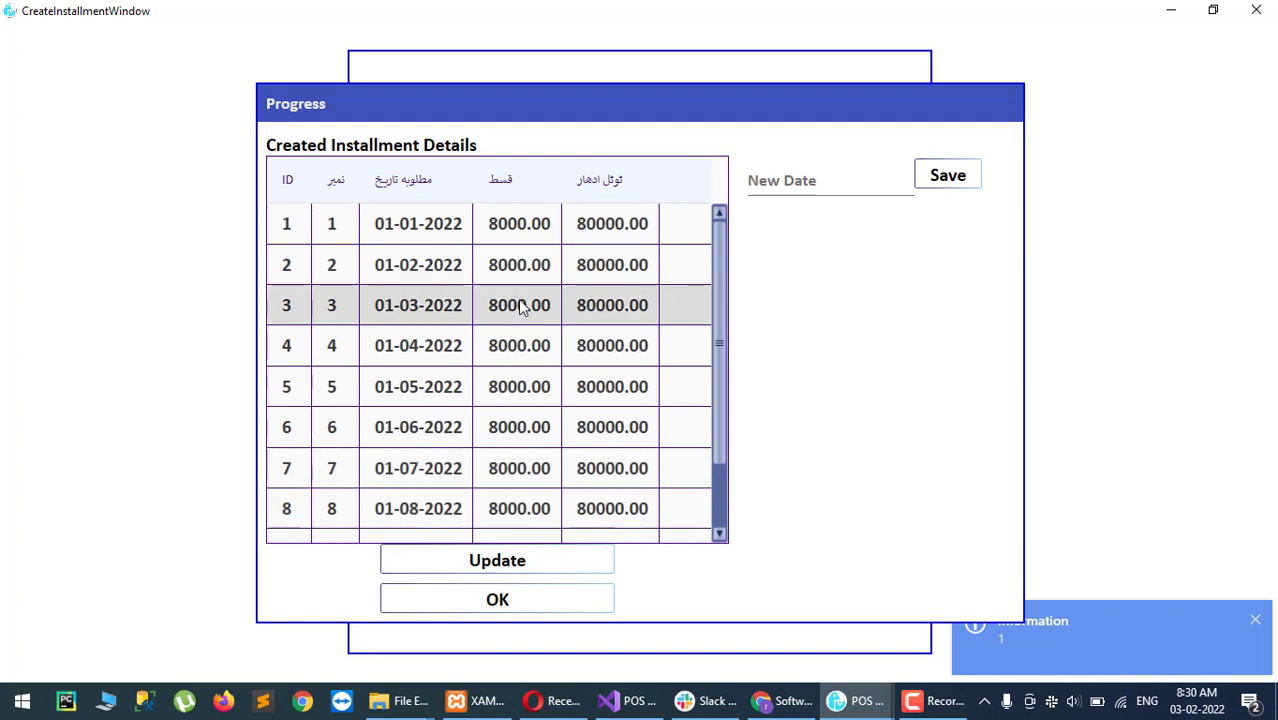
Review the due dates and amounts in the created installment schedule and accept it.
click(448, 240)
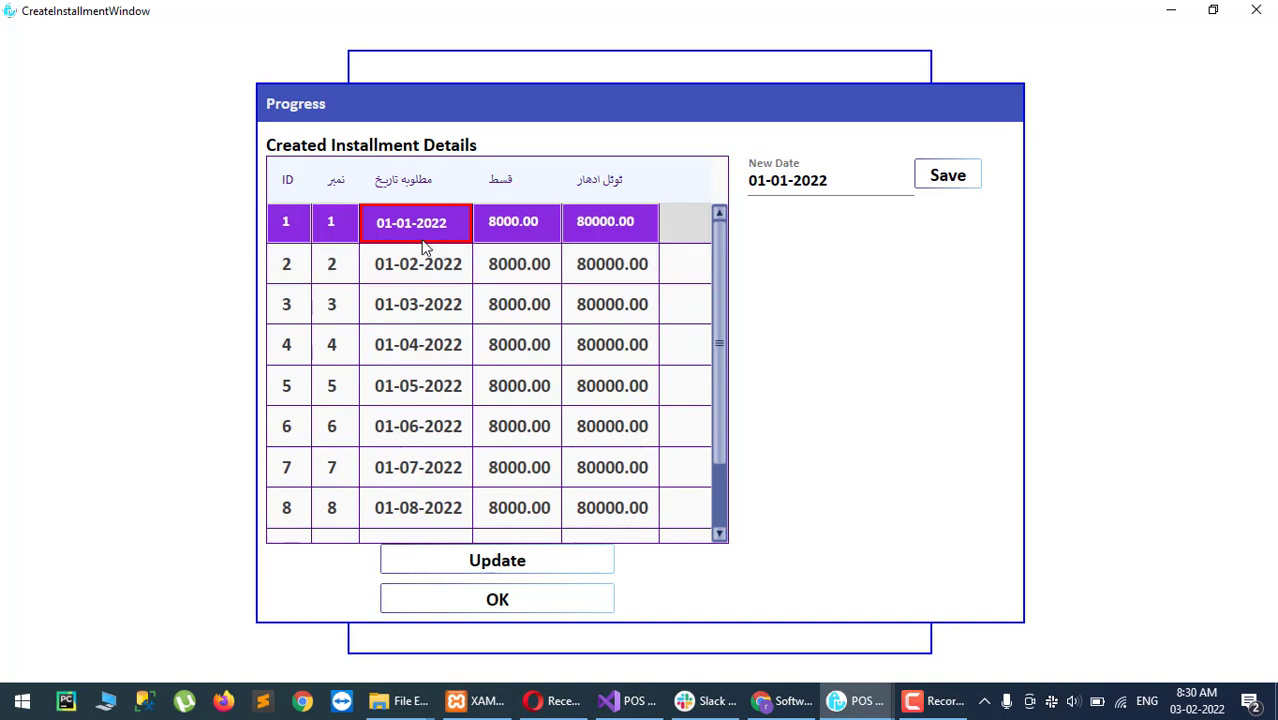
click(420, 259)
click(415, 313)
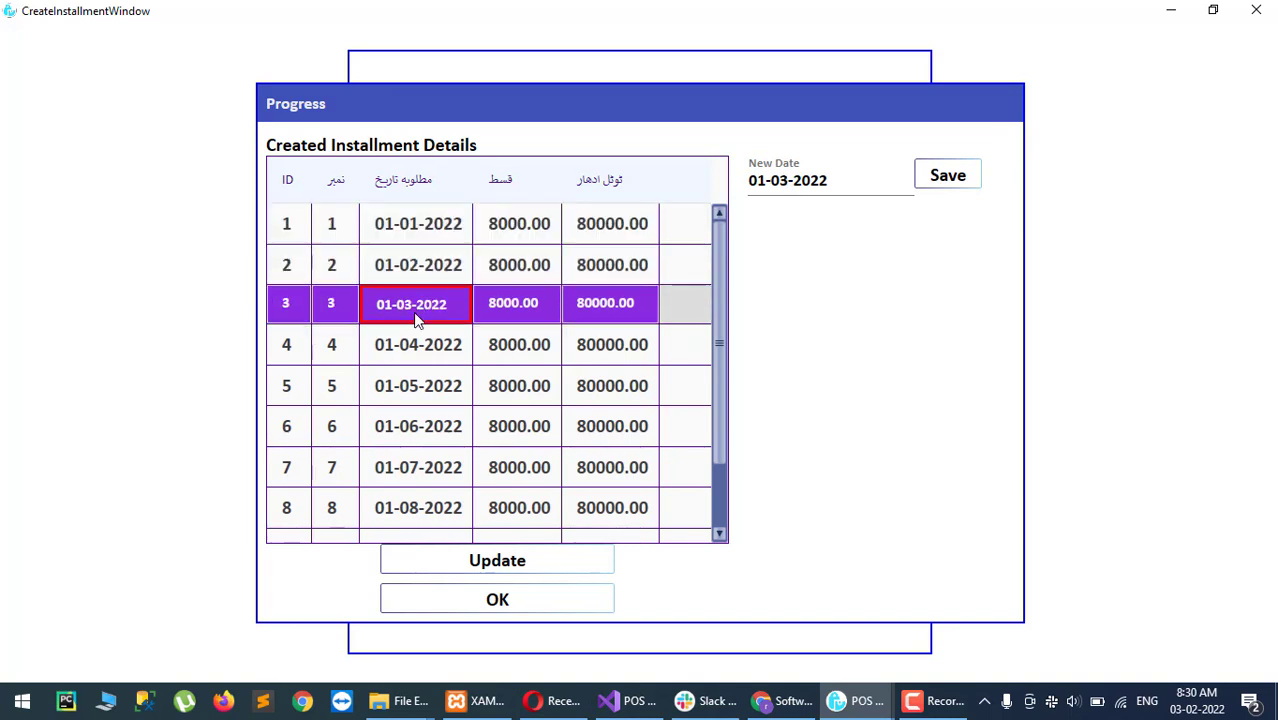
click(406, 230)
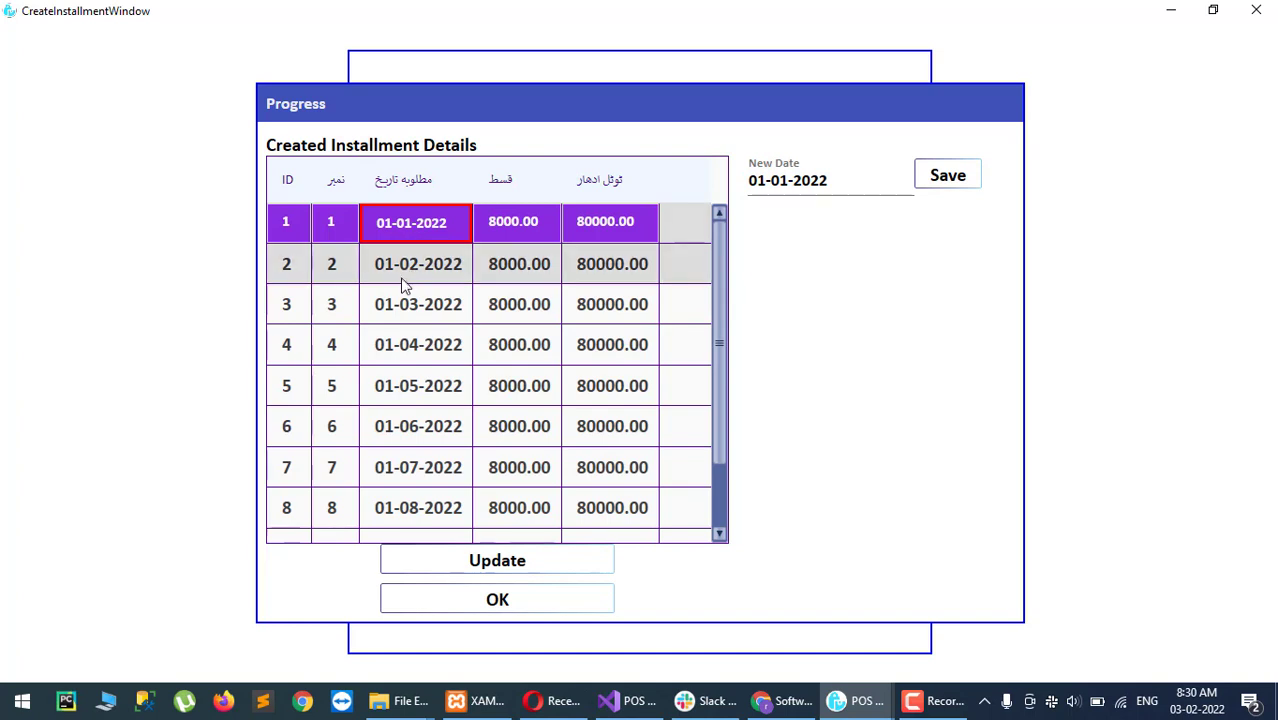
scroll(412, 305, down, 1)
scroll(410, 310, up, 1)
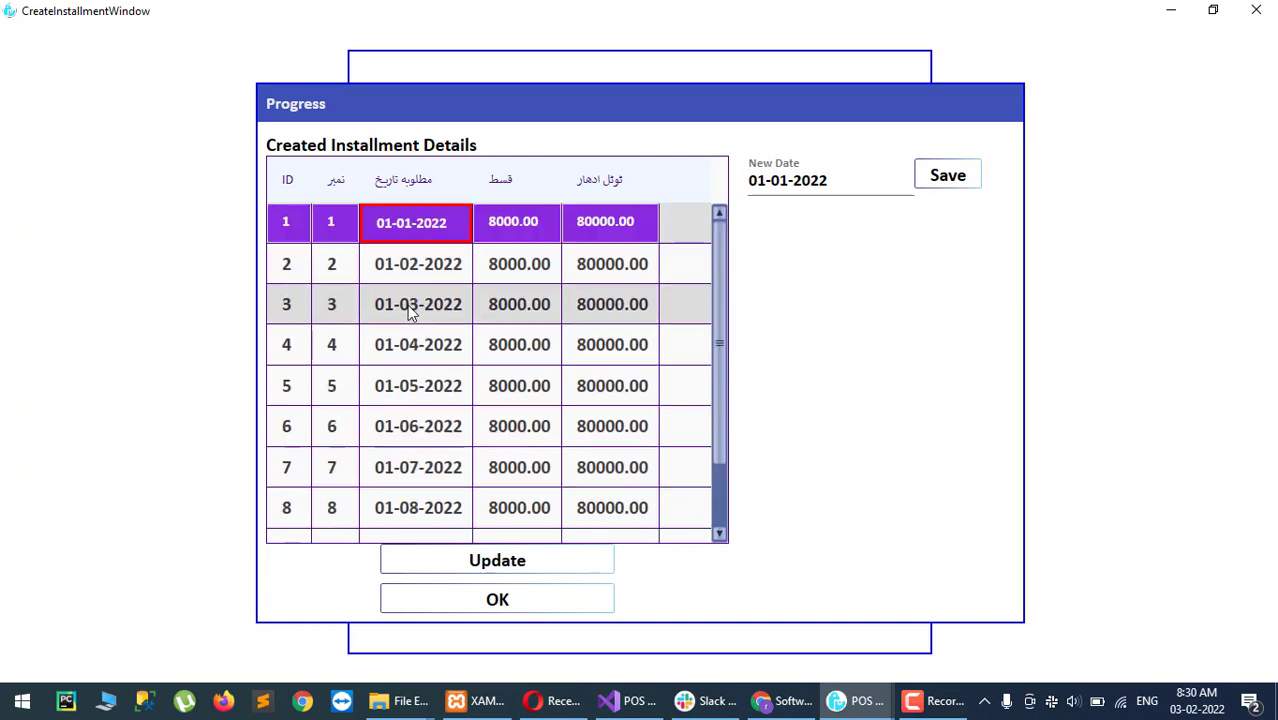
scroll(410, 312, down, 1)
scroll(410, 312, up, 1)
scroll(410, 312, down, 1)
scroll(500, 450, up, 1)
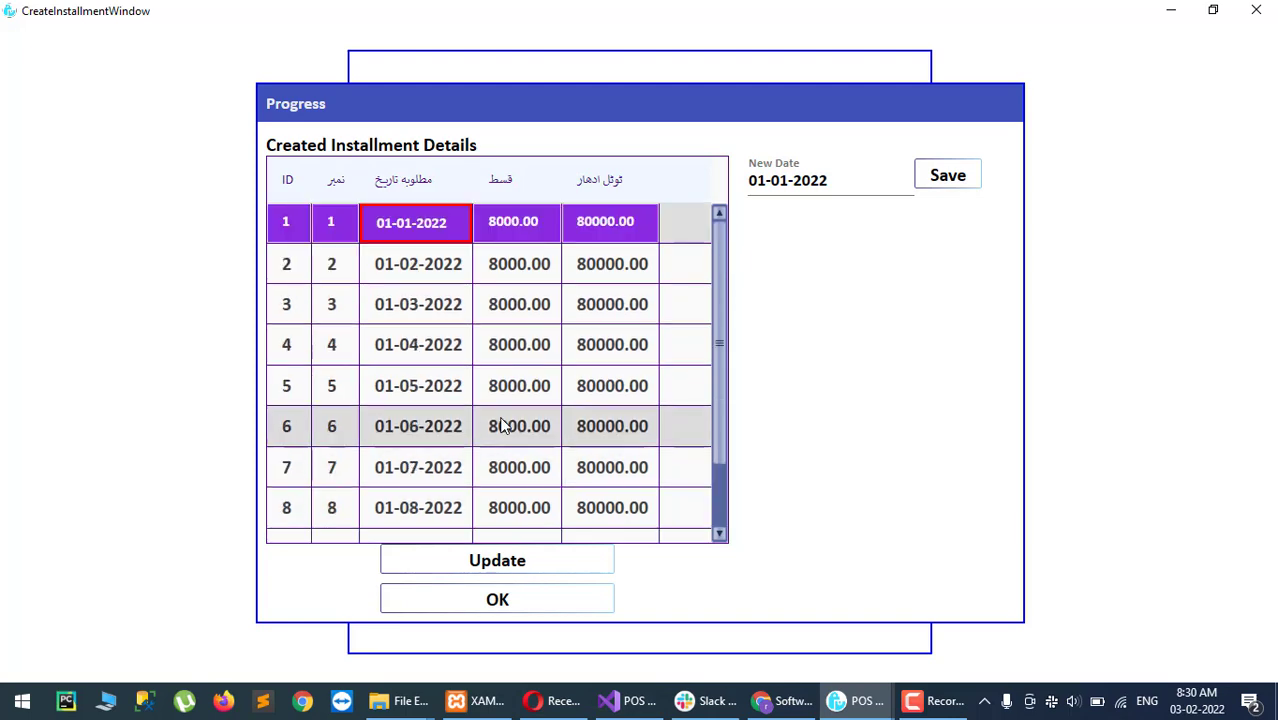
click(516, 604)
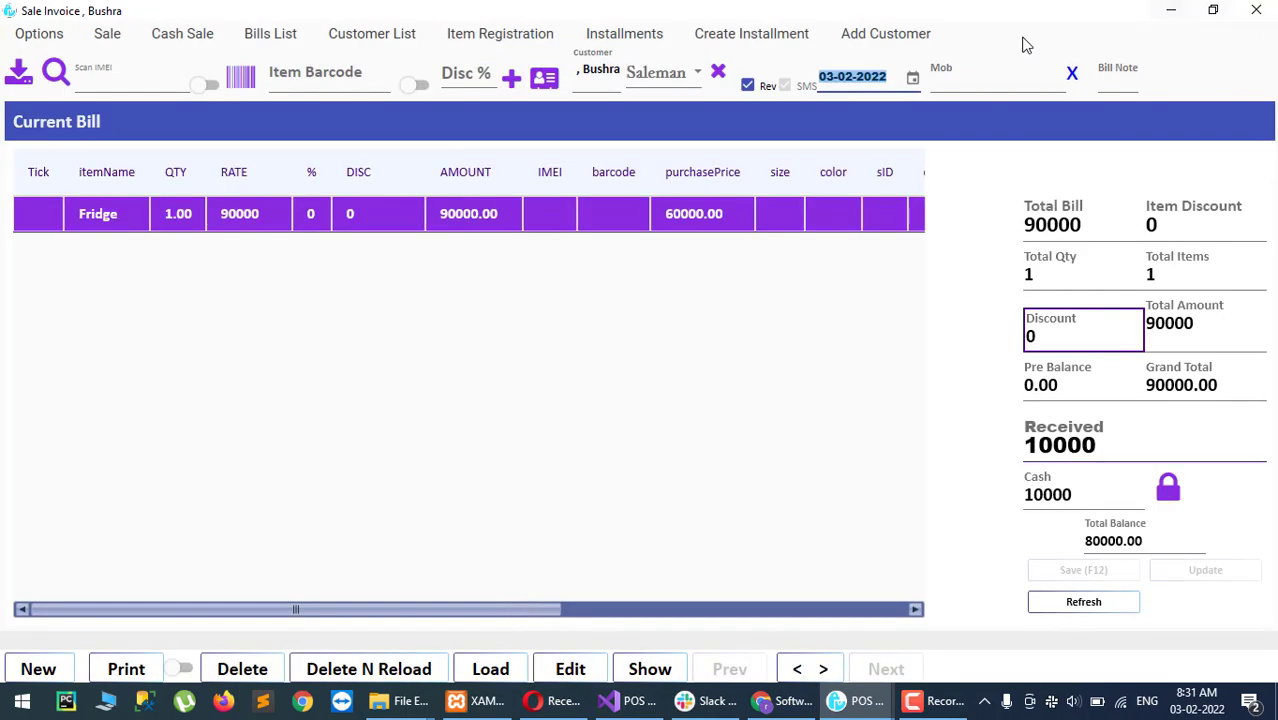
View the installment records from the sale invoice and close them.
click(613, 35)
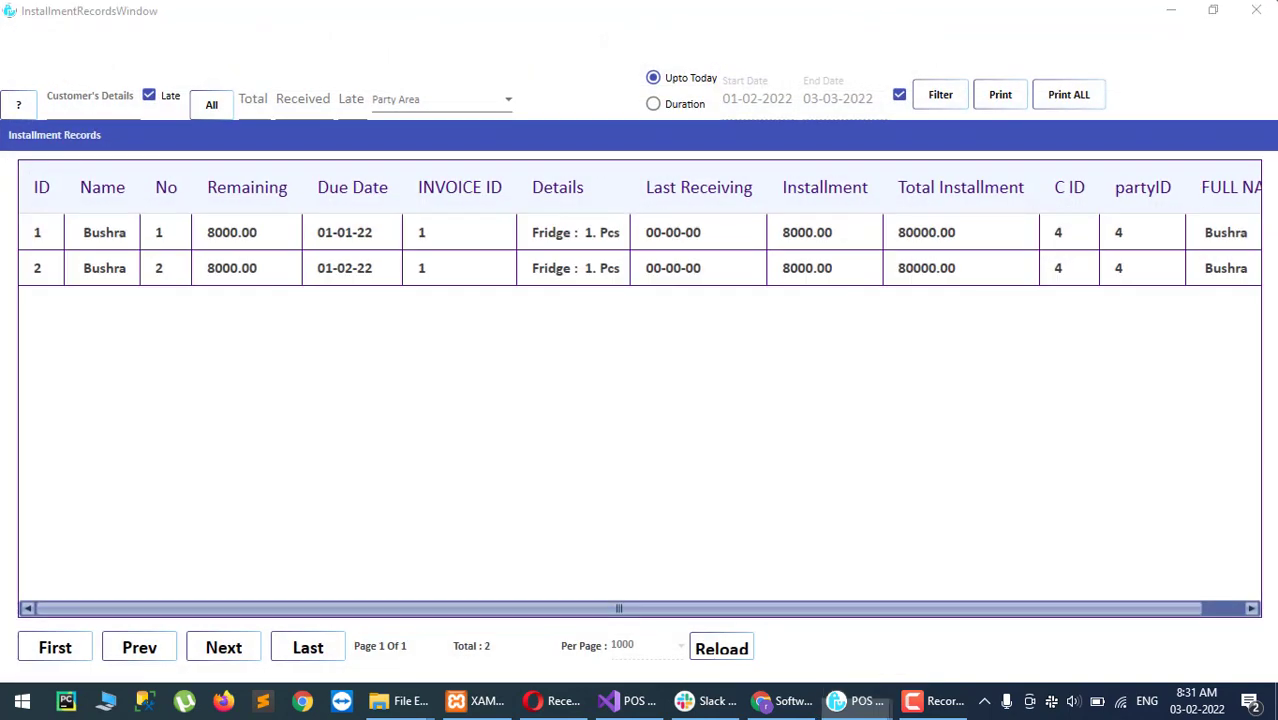
click(1247, 11)
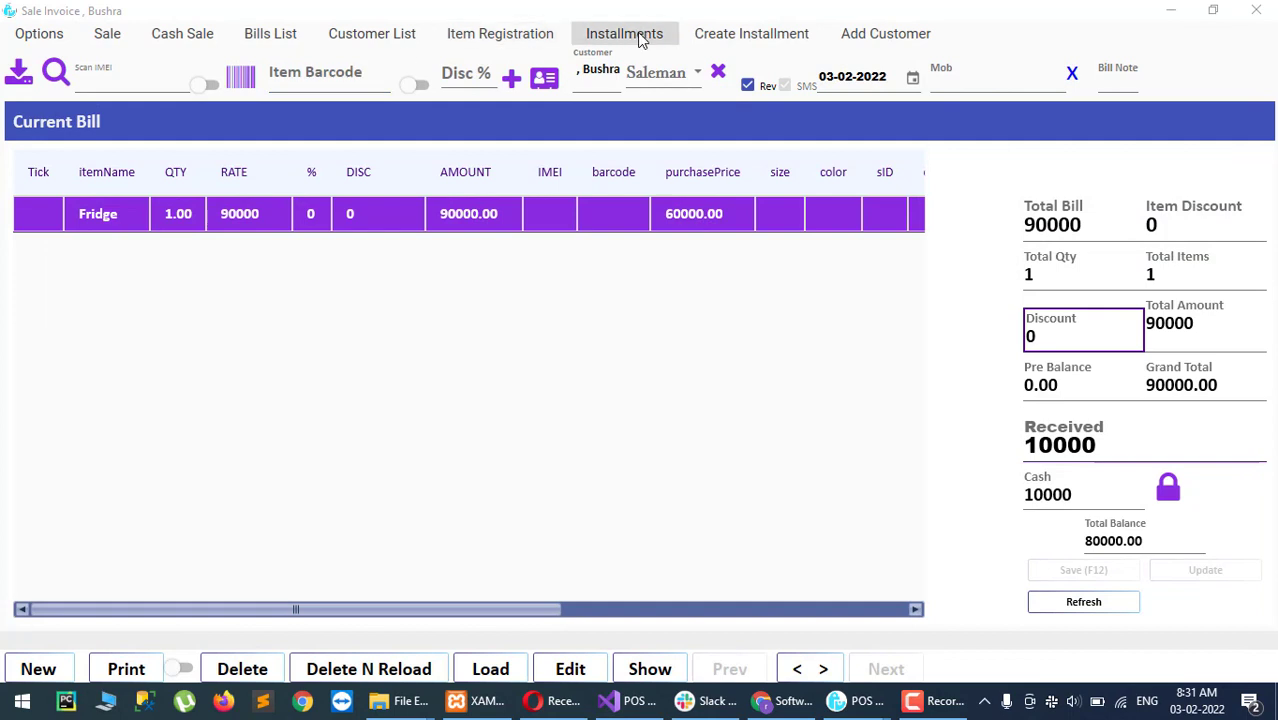
Leave the sale invoice, return to the main SHOP window and open the Installment Records from its accounts section.
click(1170, 10)
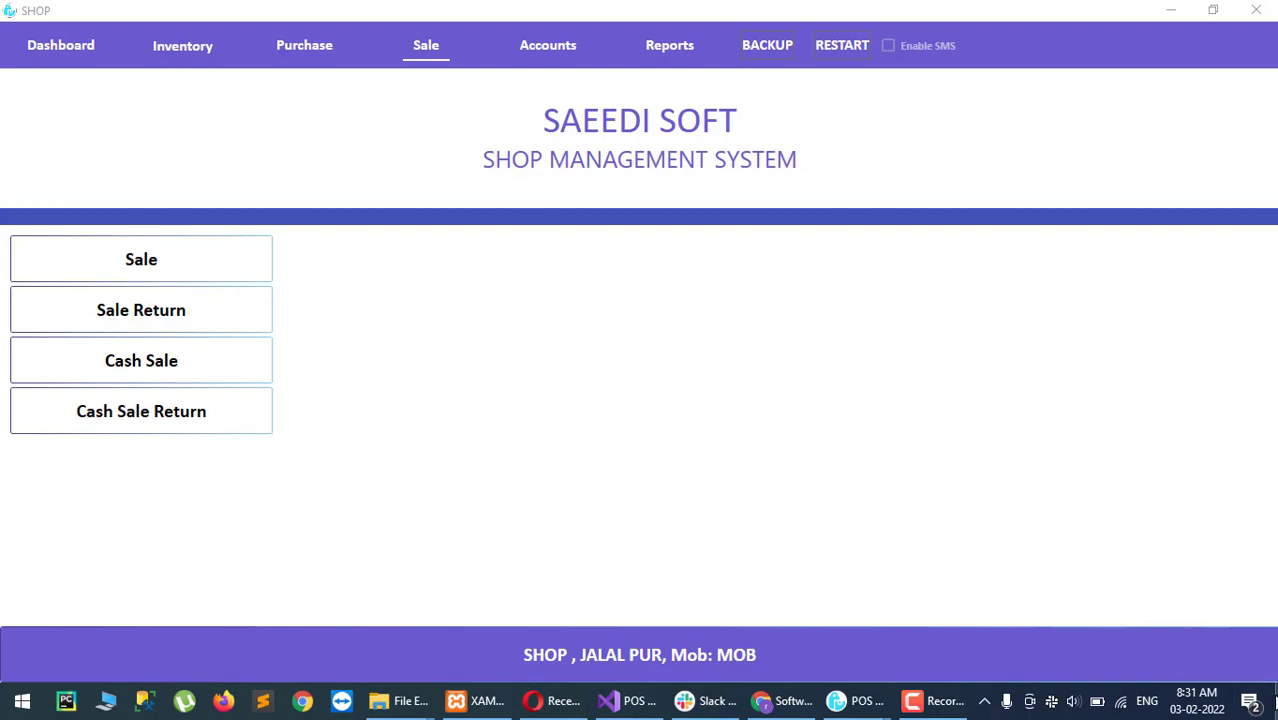
click(1275, 700)
mouse_move(851, 708)
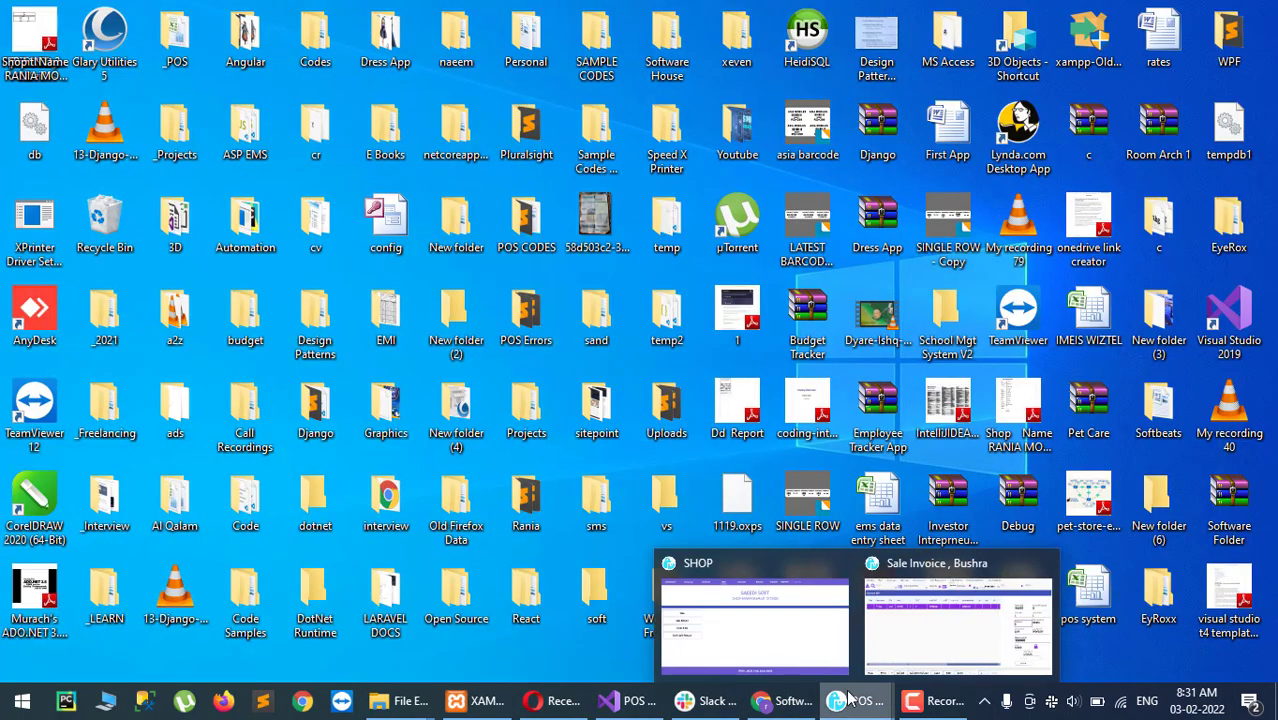
click(791, 661)
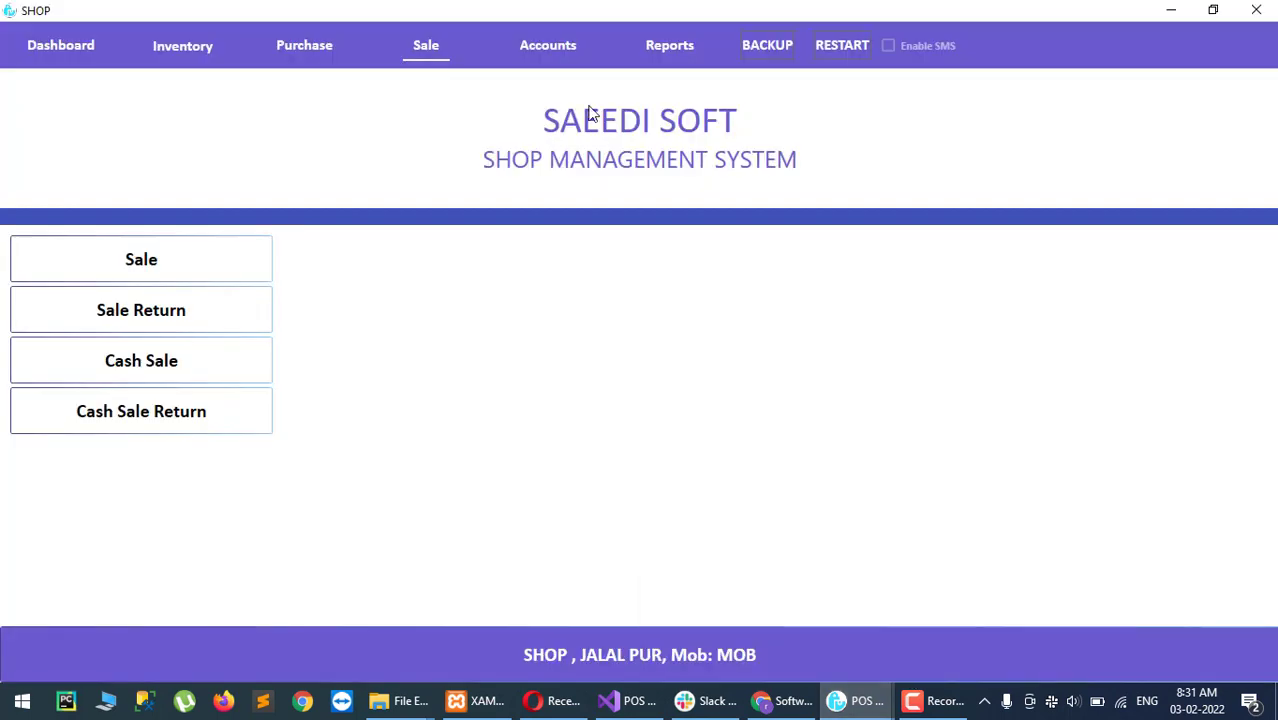
click(562, 48)
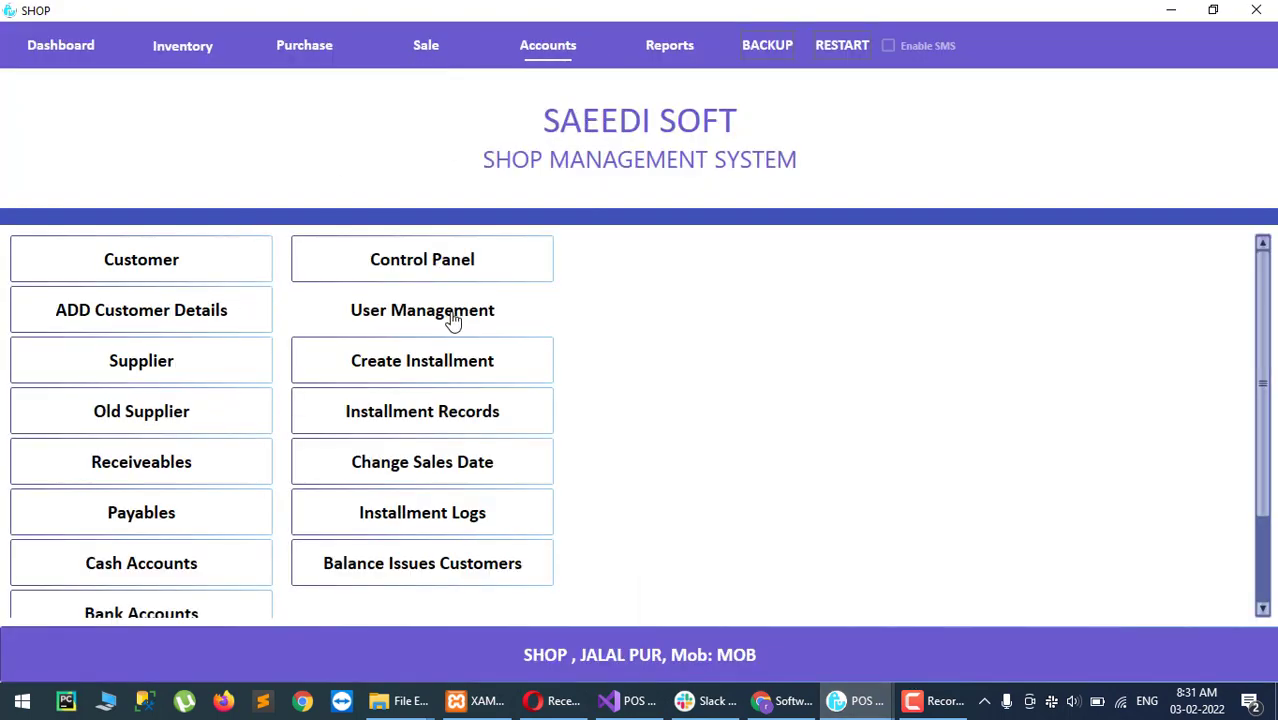
click(428, 416)
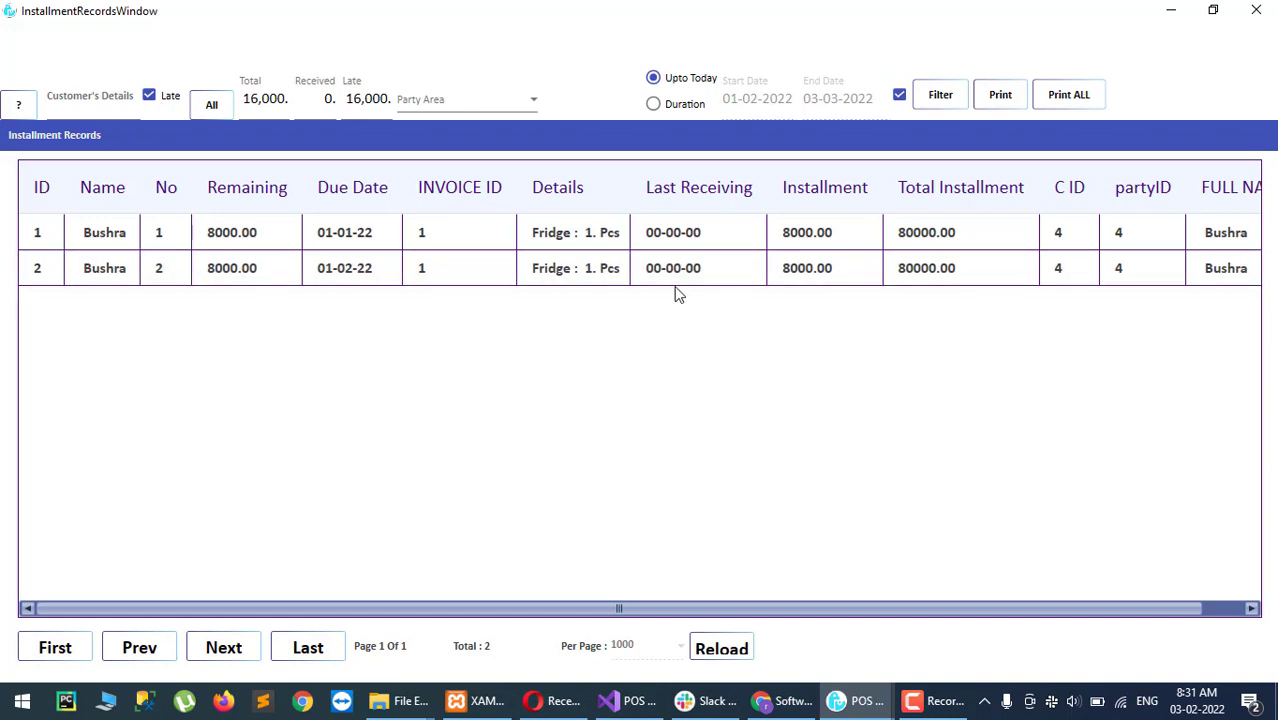
Open a new receiving for the installment due 01-01-22 in the installment records.
click(351, 247)
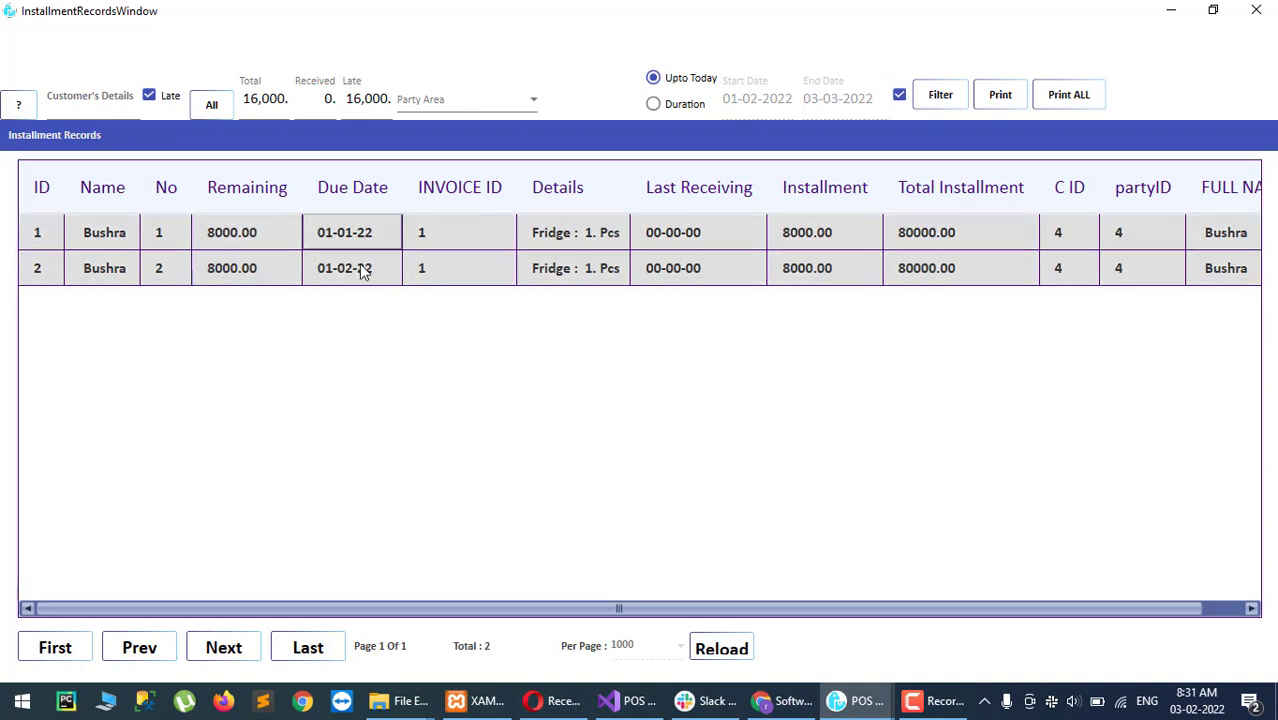
click(363, 273)
click(352, 242)
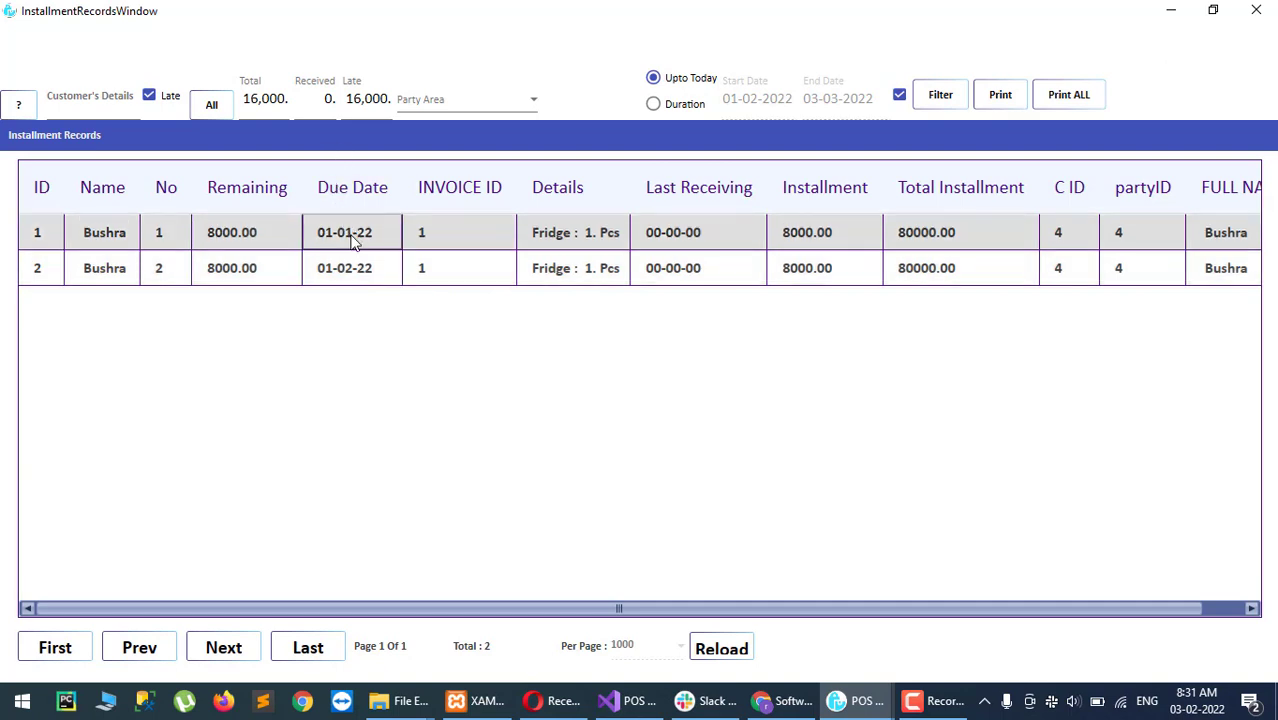
right_click(352, 242)
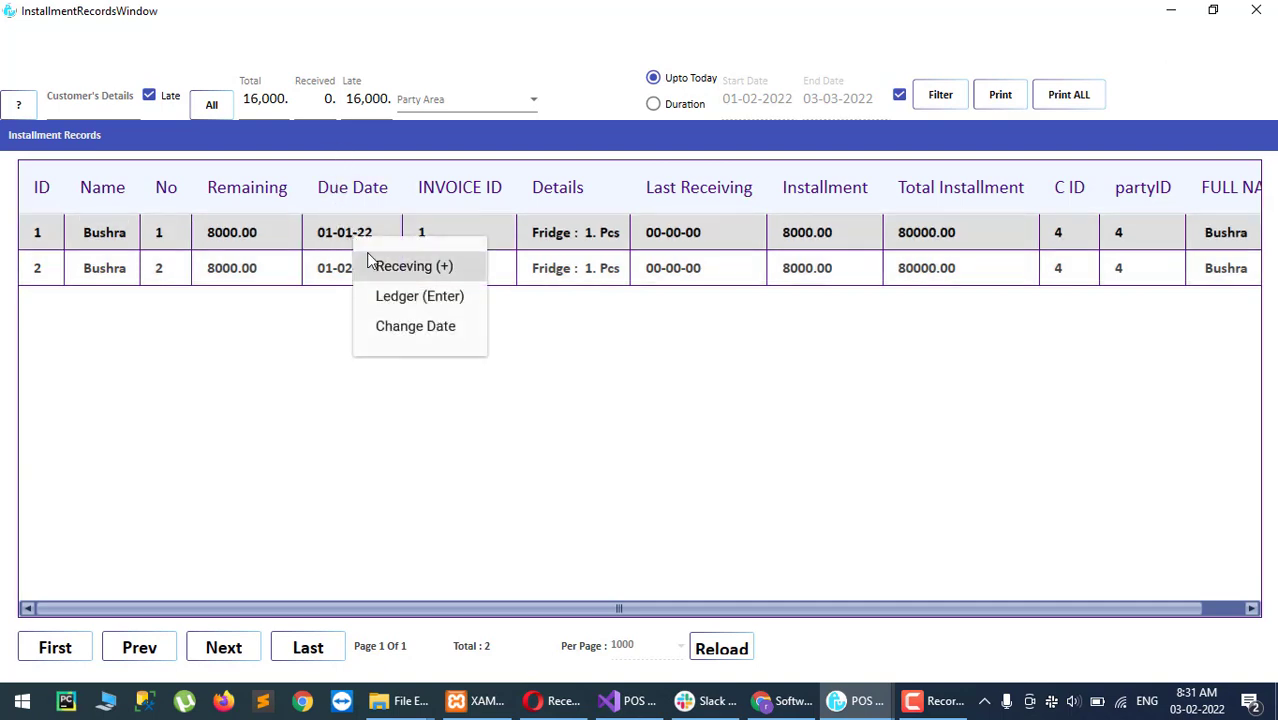
click(368, 260)
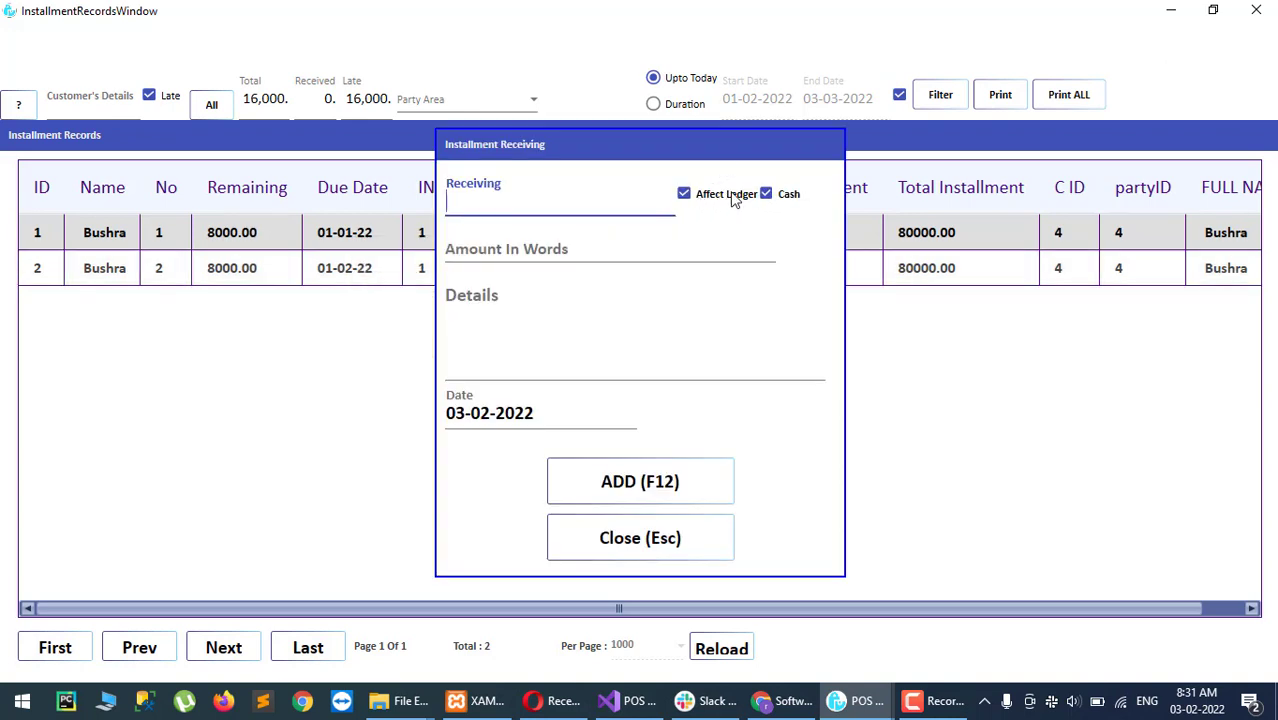
Toggle the Cash and Affect Ledger options of the receiving off and back on.
click(783, 197)
click(783, 197)
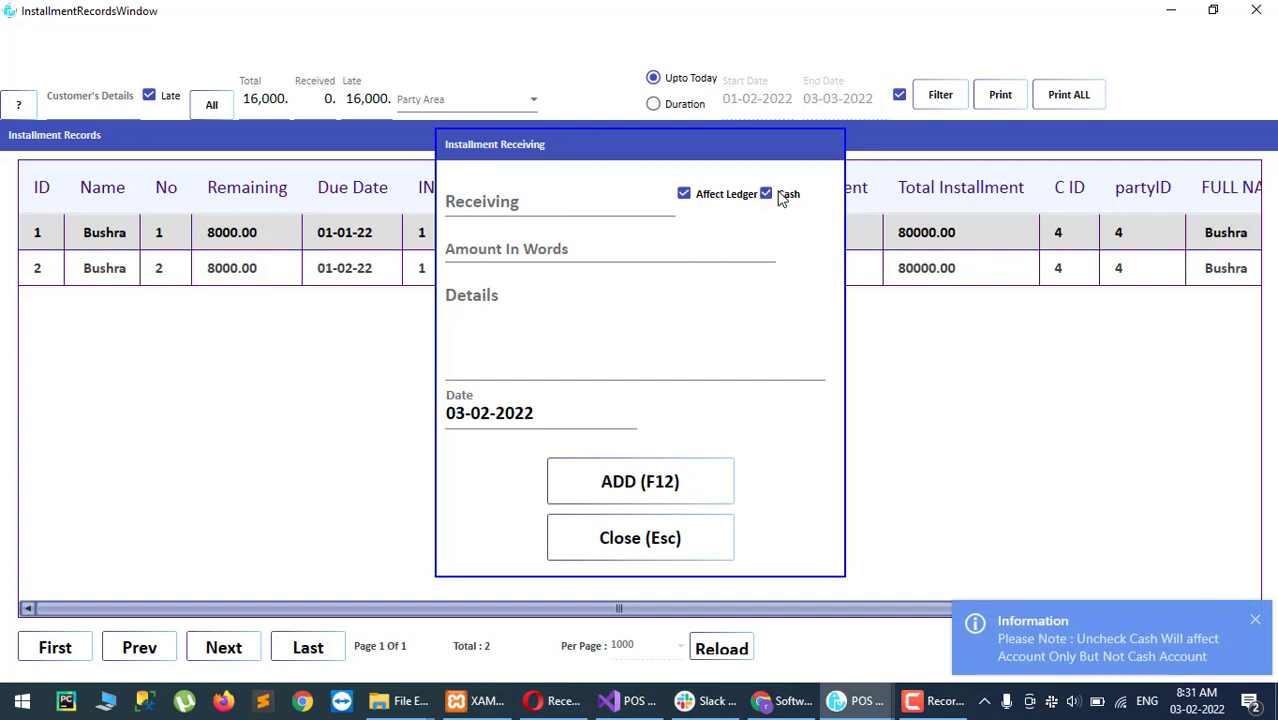
click(737, 197)
click(735, 196)
Enter a receiving amount of 5000 and add it to the installment due 01-01-22.
click(568, 205)
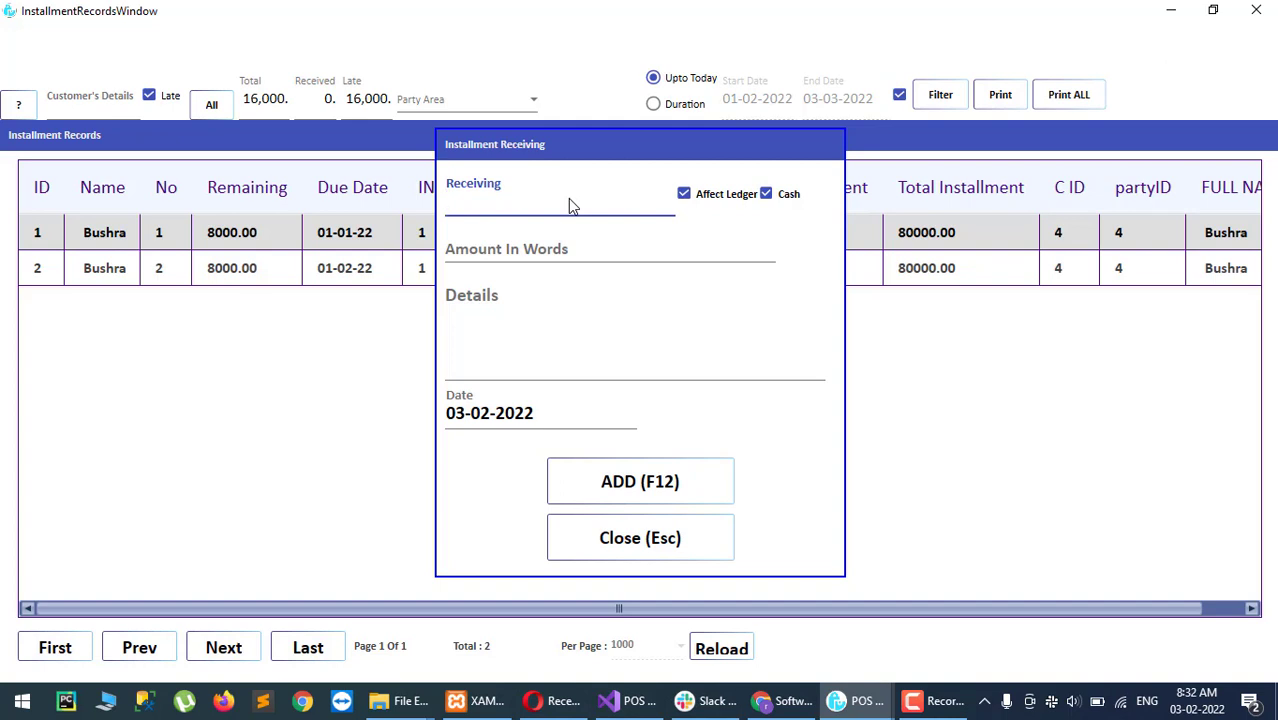
text(5000)
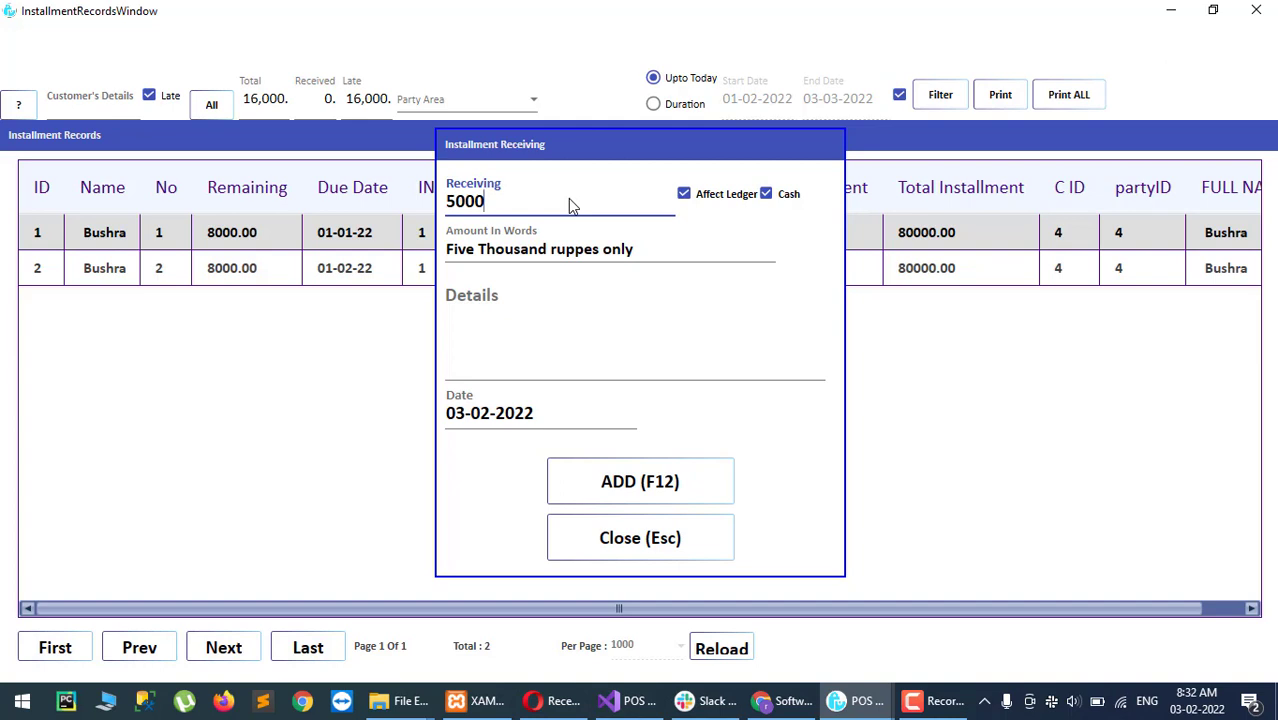
key(BackSpace)
key(BackSpace)
key(BackSpace)
key(BackSpace)
text(5000)
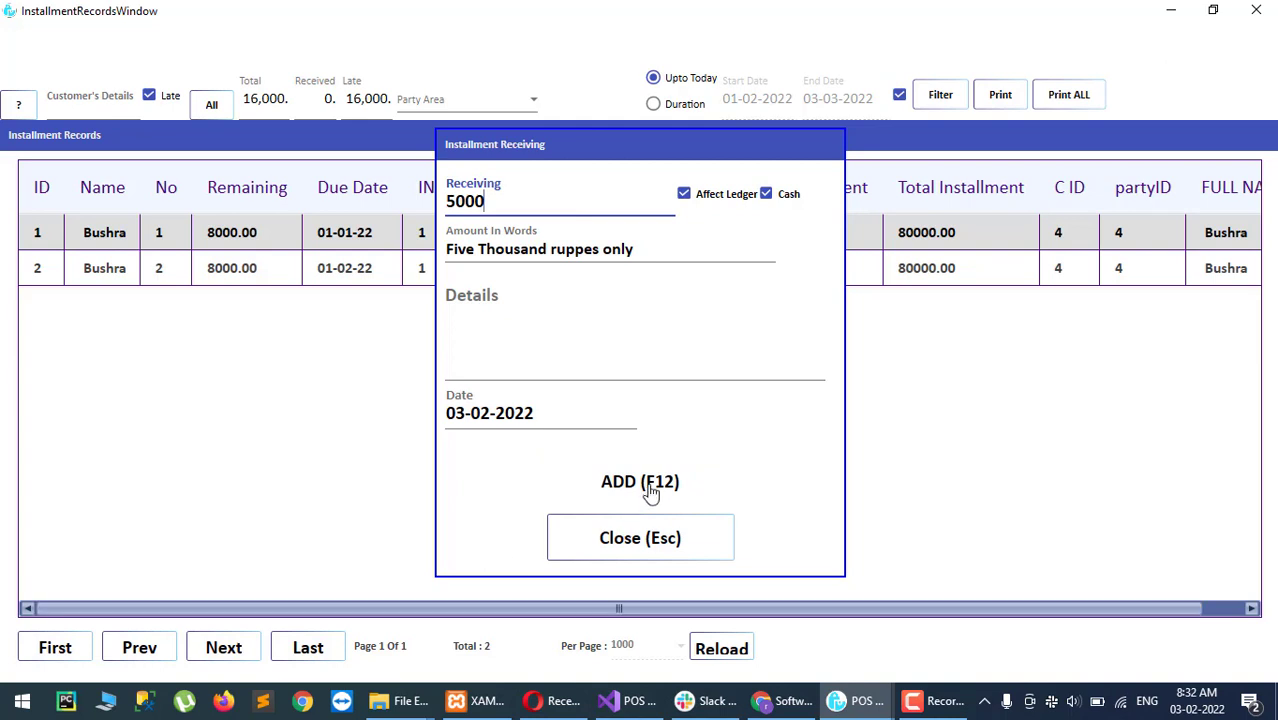
click(600, 322)
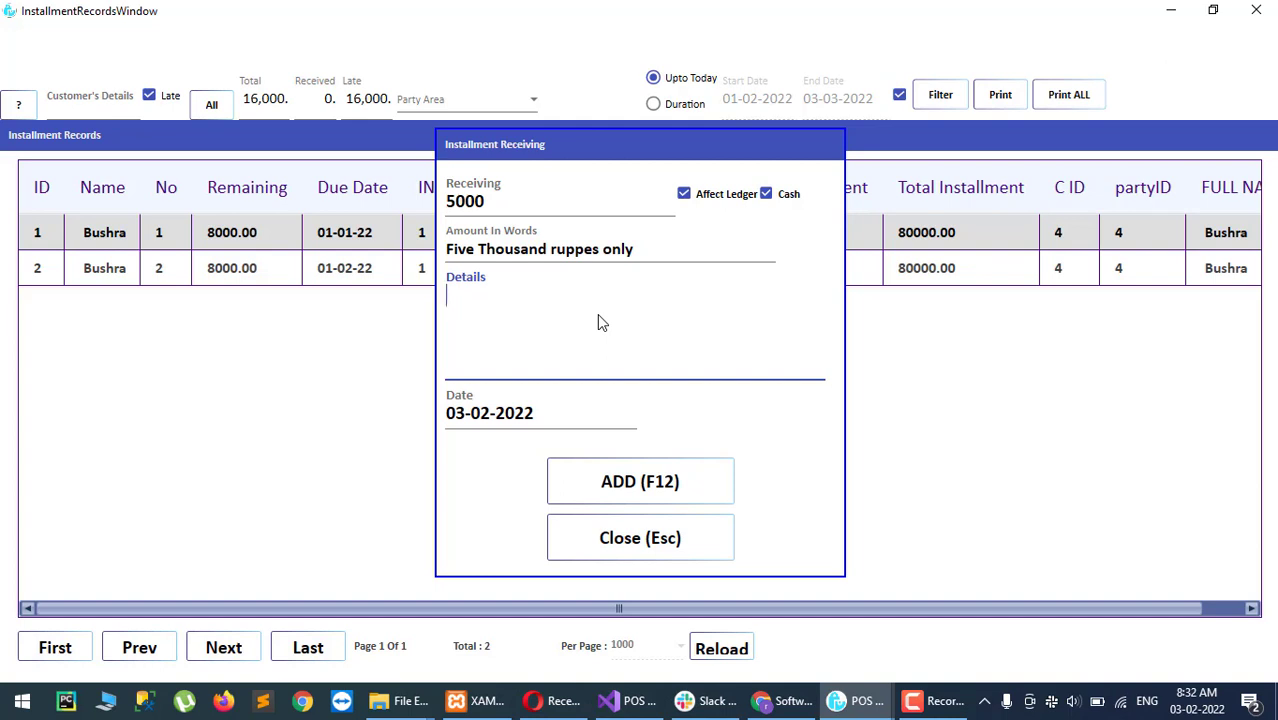
click(662, 490)
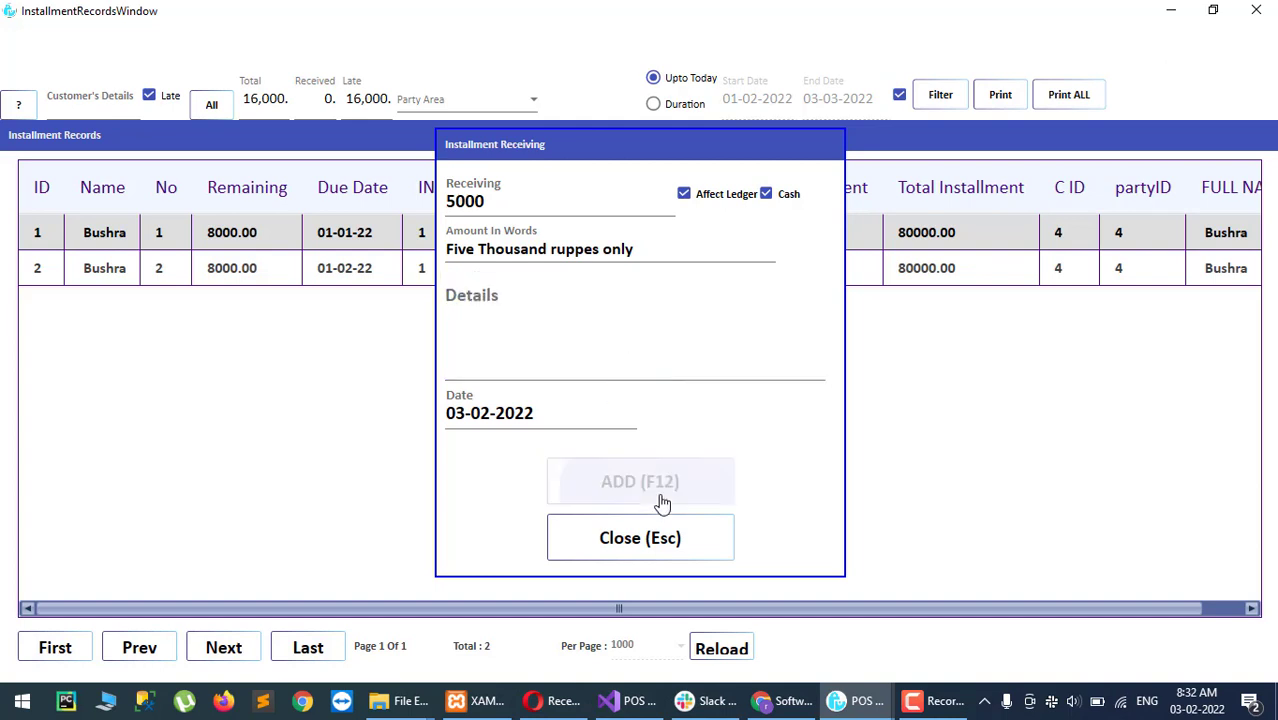
Open another receiving for the installment due 01-01-22 and set its date to 05-02-2022.
click(247, 234)
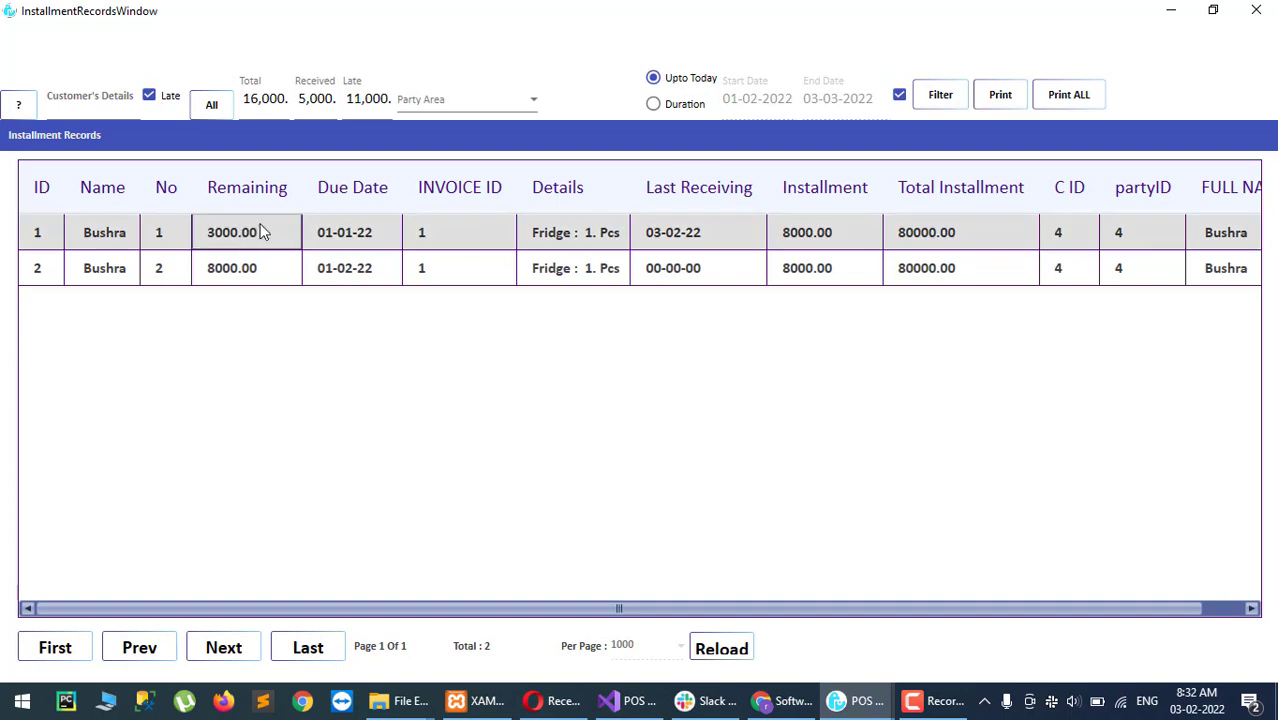
right_click(265, 230)
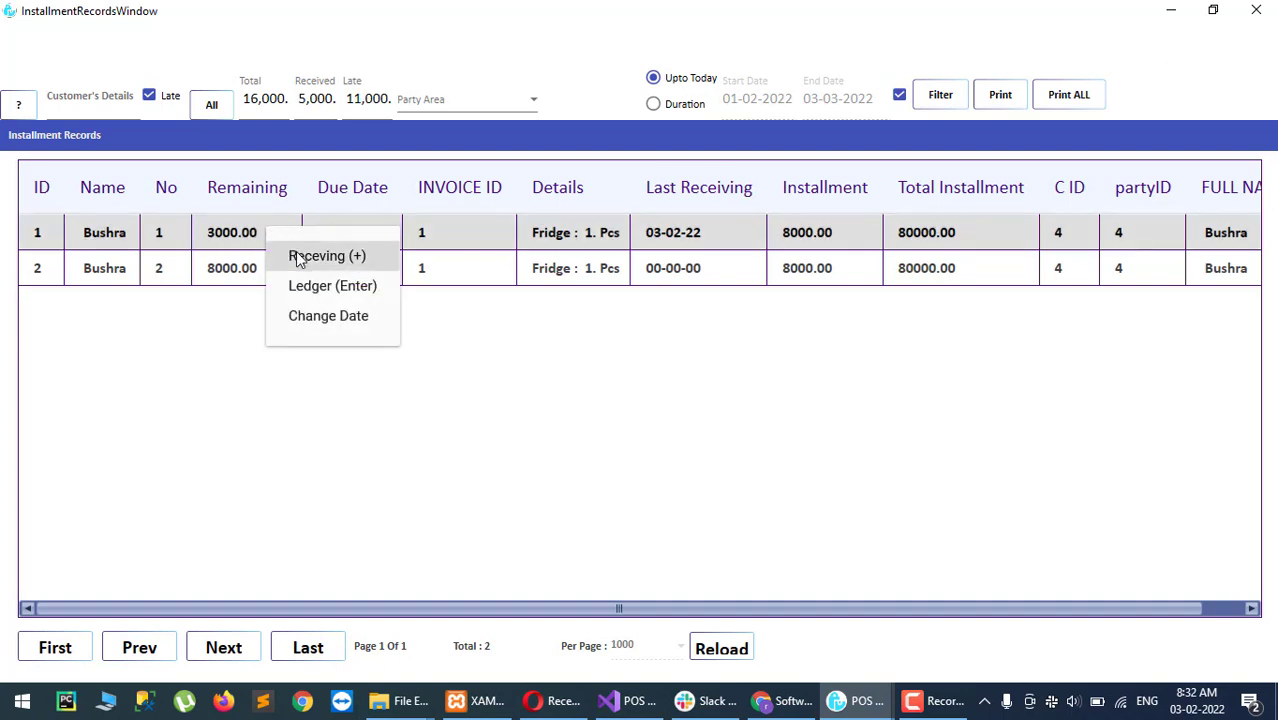
click(298, 252)
click(548, 420)
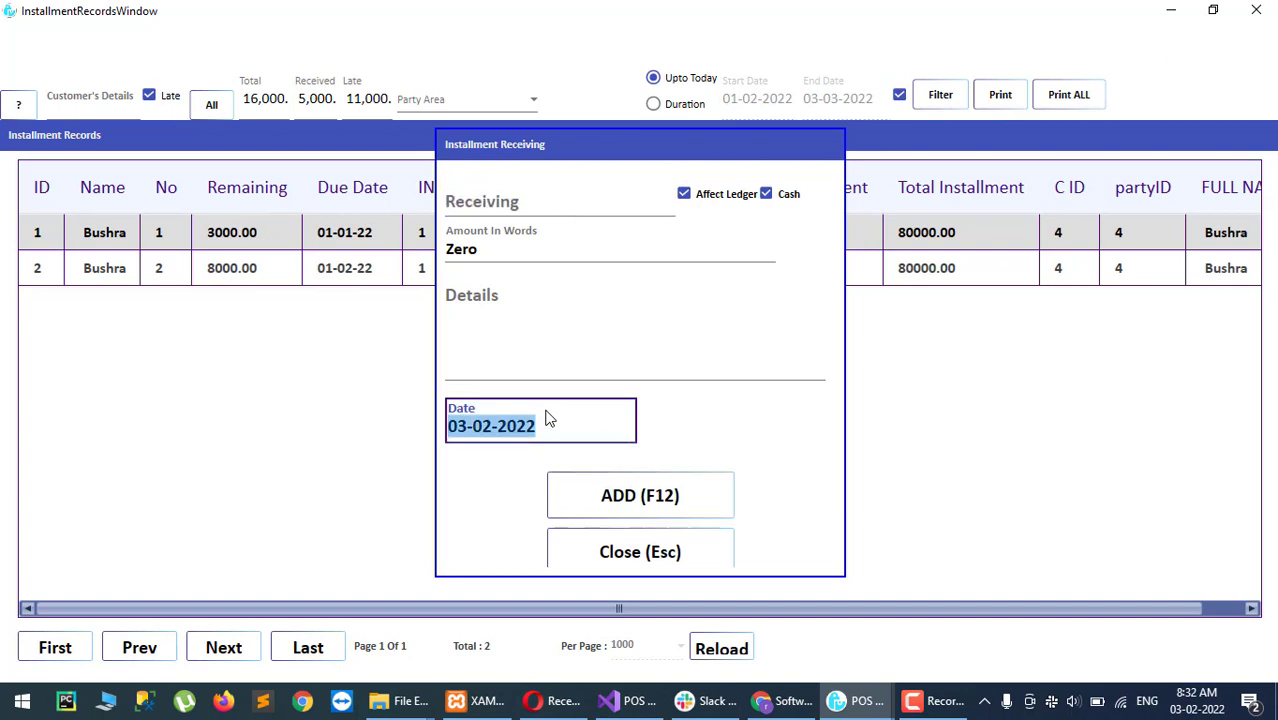
click(512, 426)
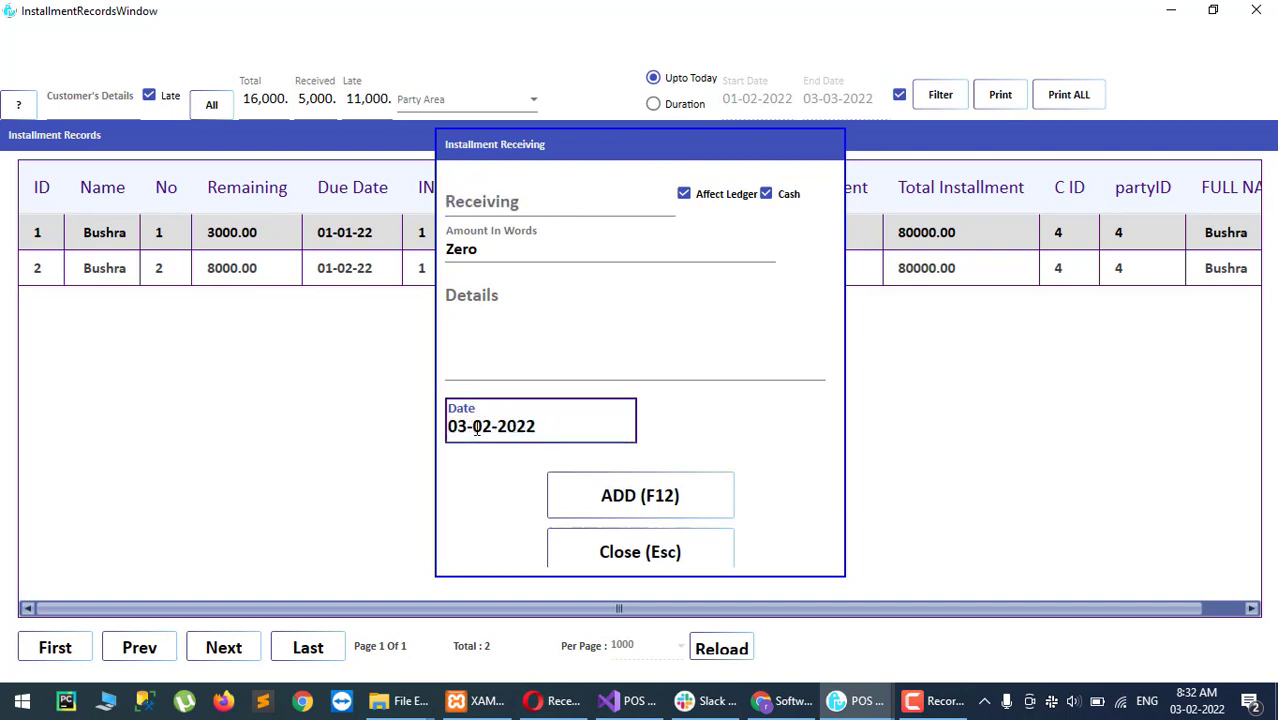
drag(467, 428, 456, 430)
text(5)
Try to add a second receiving of 5000 to the installment due 01-01-22.
click(602, 214)
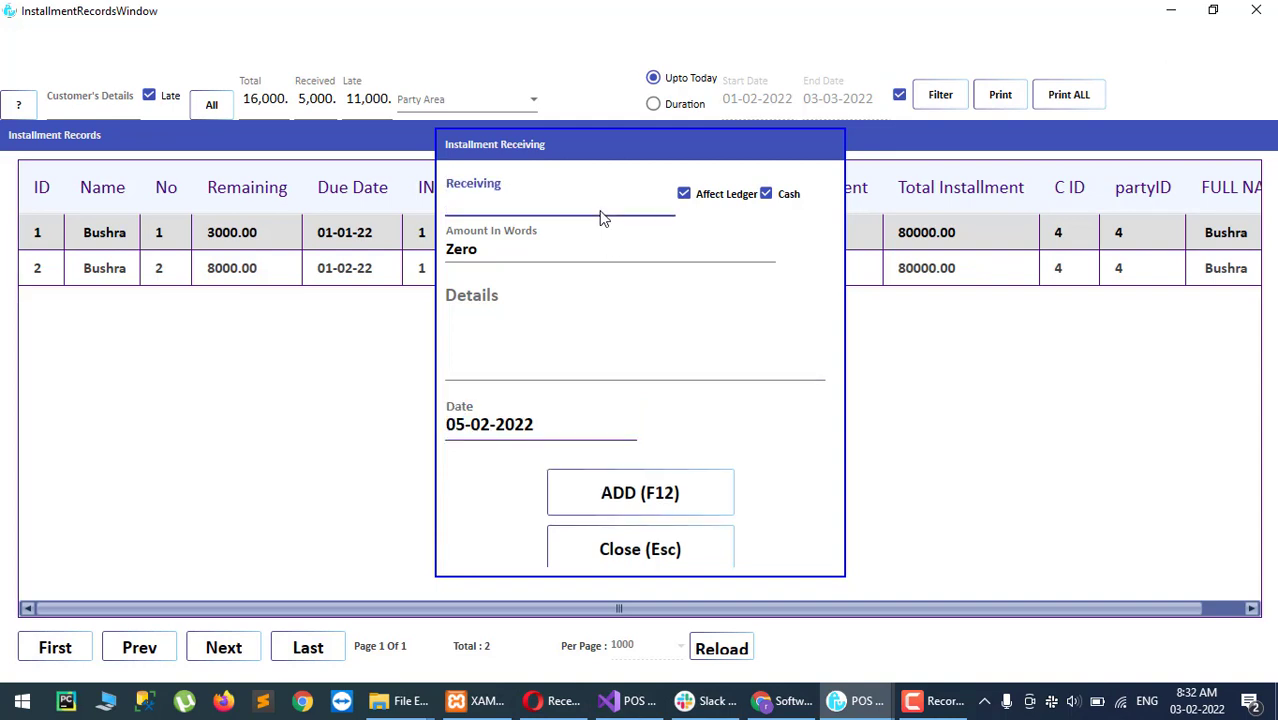
text(5000)
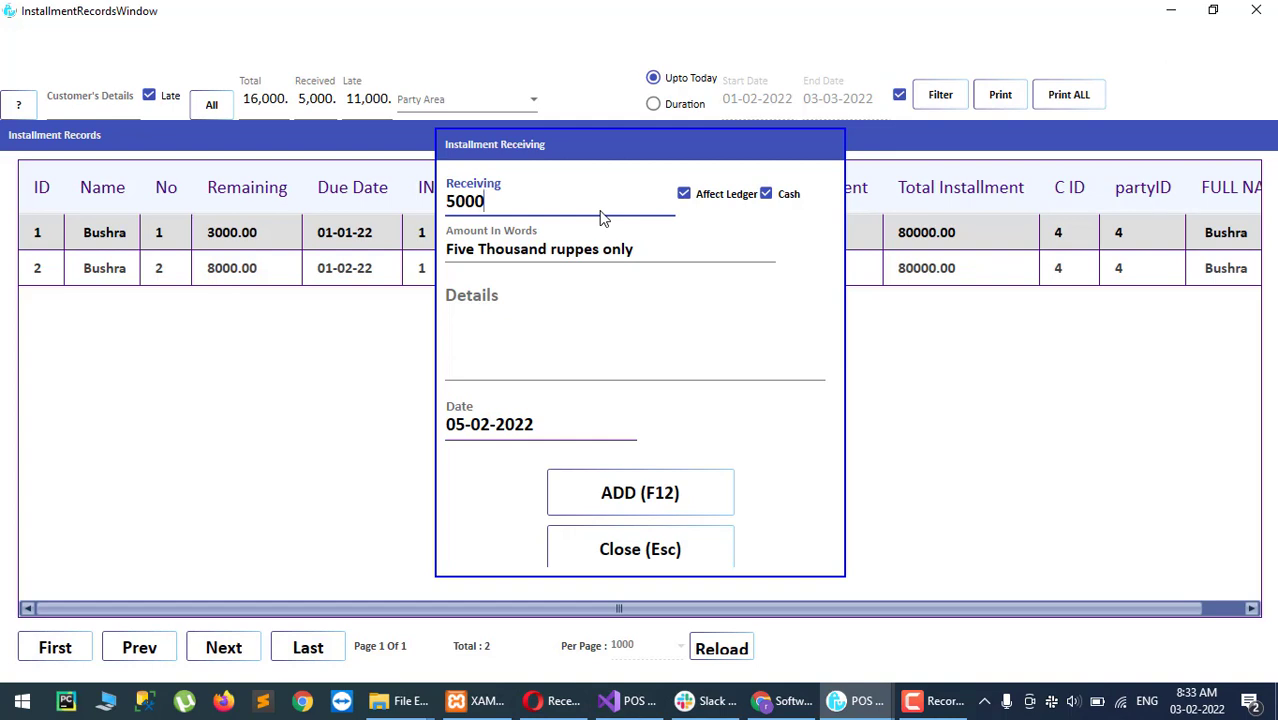
click(628, 496)
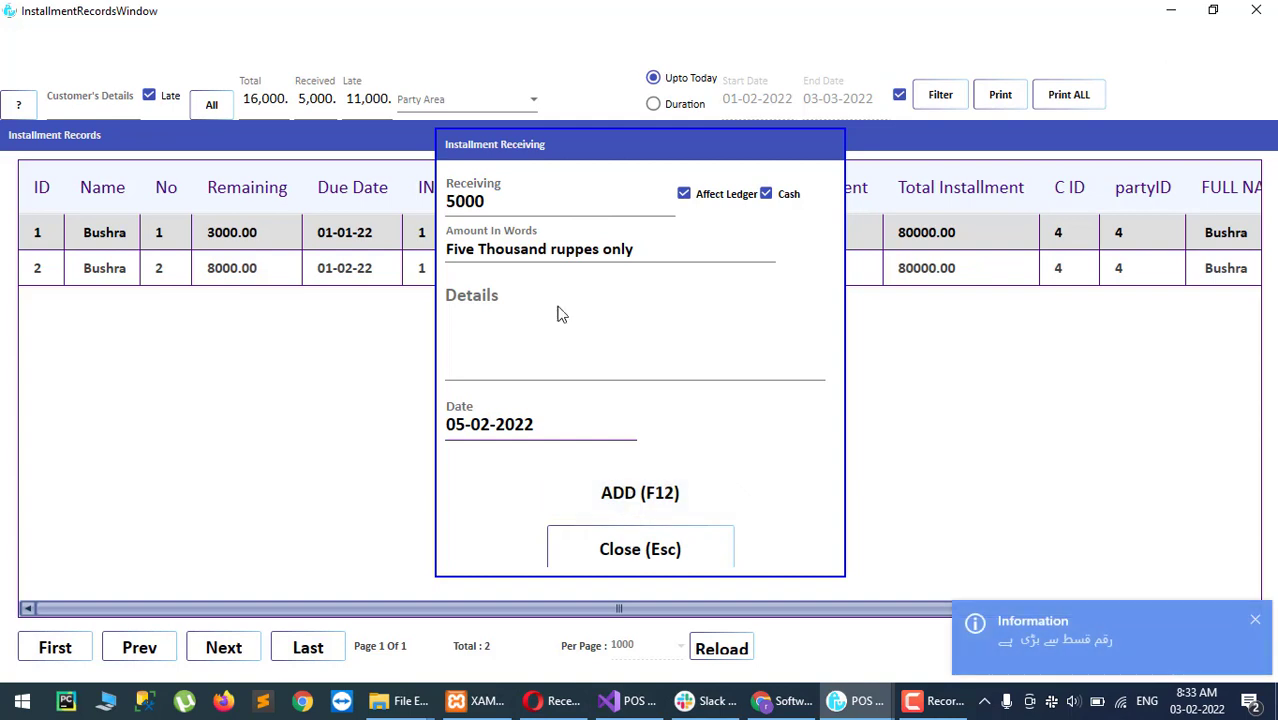
Replace the receiving amount with 3000 and add it to the installment due 01-01-22.
click(521, 210)
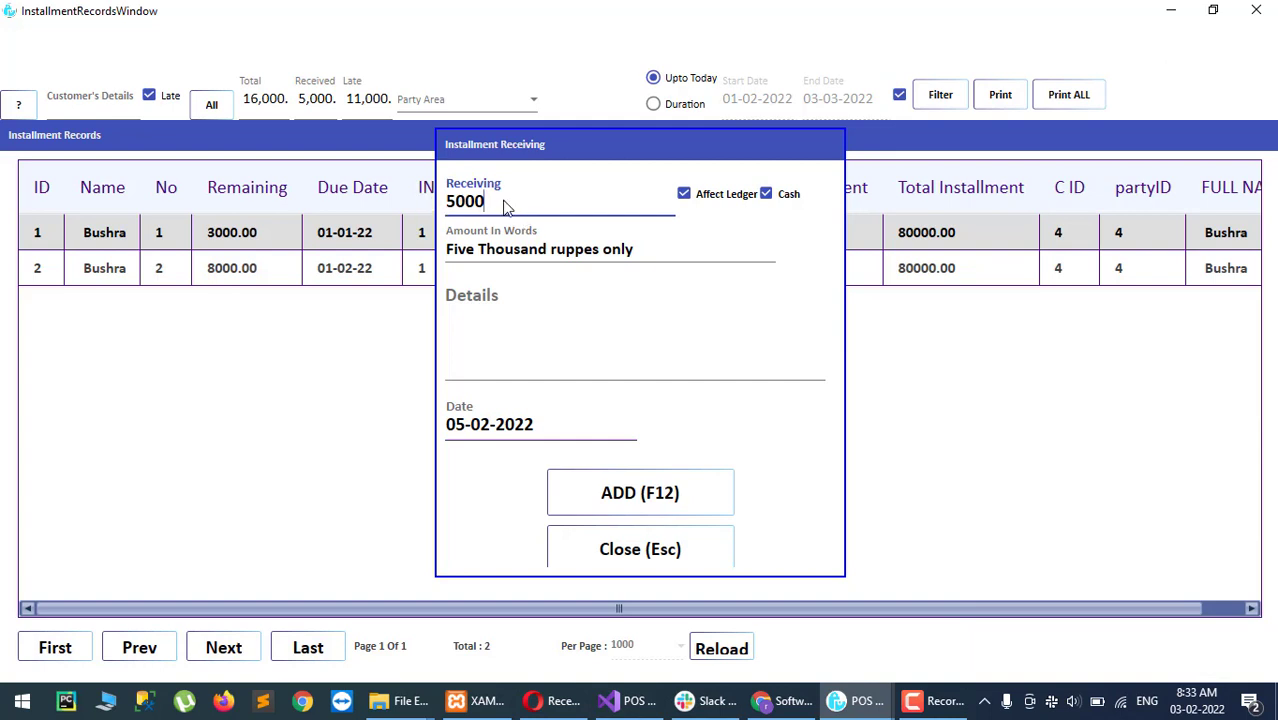
double_click(440, 202)
text(4)
key(BackSpace)
text(3000)
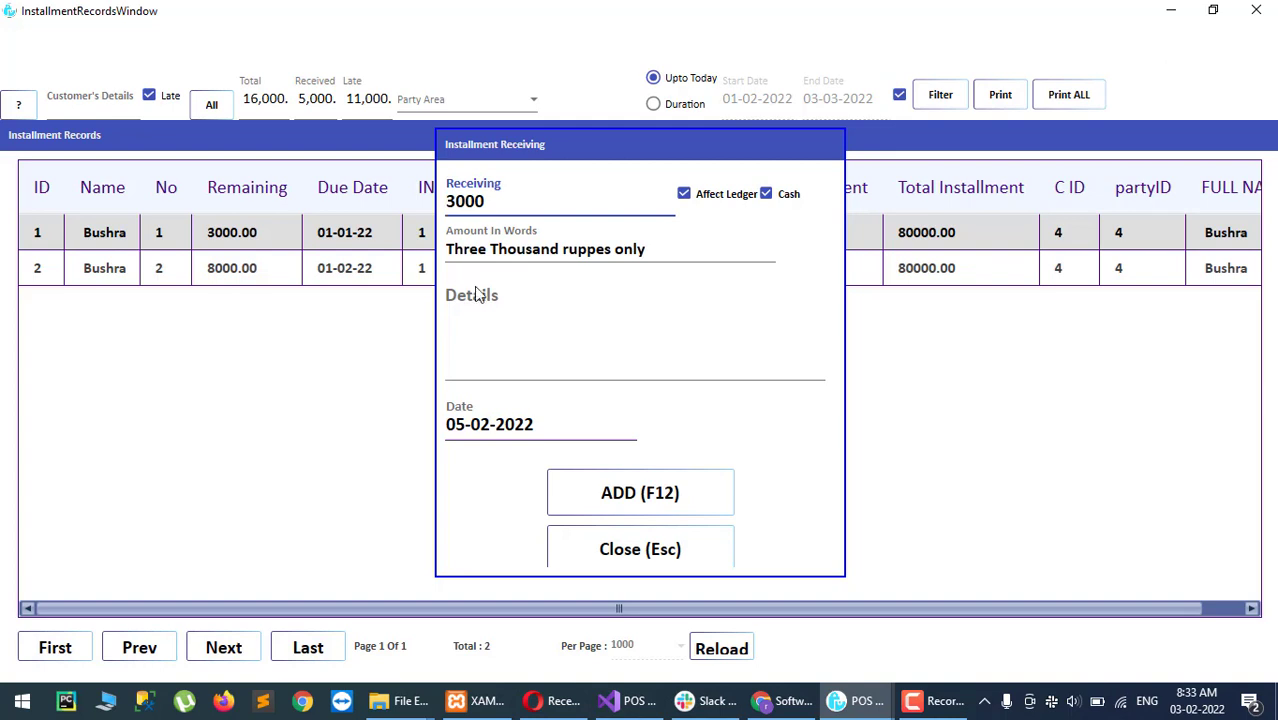
click(600, 492)
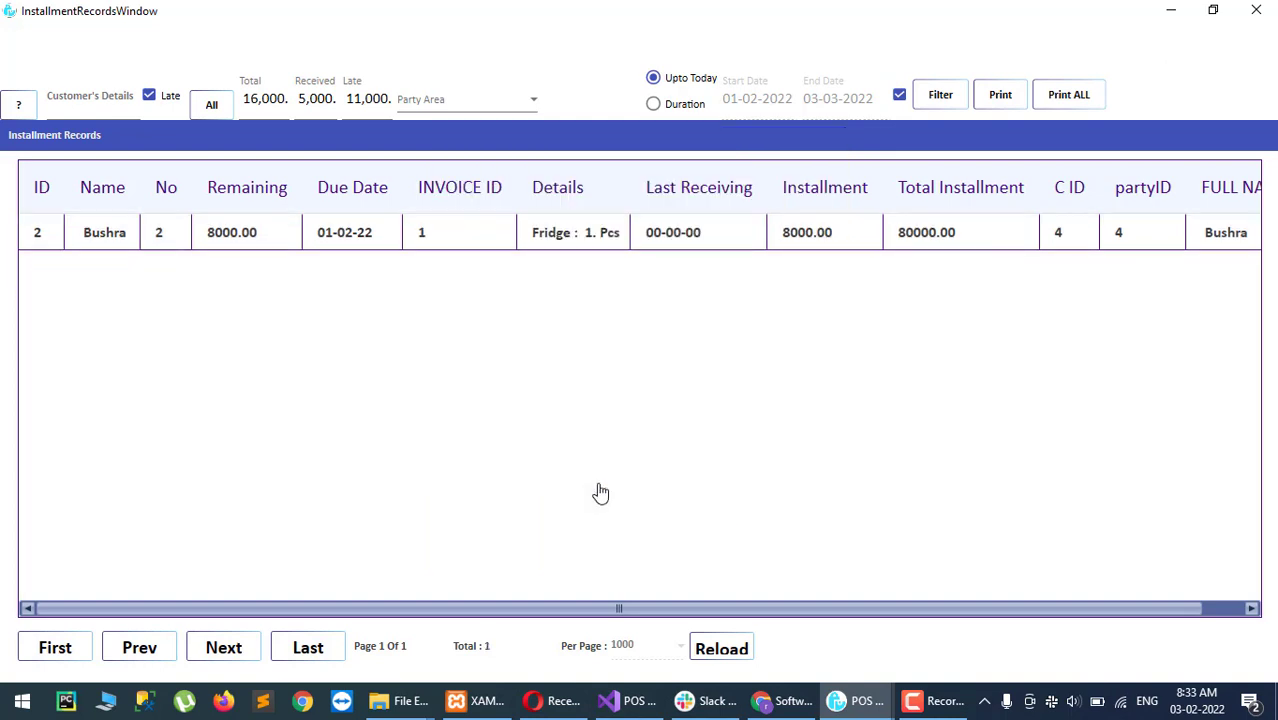
Receive 8000 for the installment due 01-02-22 and add the receiving.
click(399, 237)
right_click(399, 238)
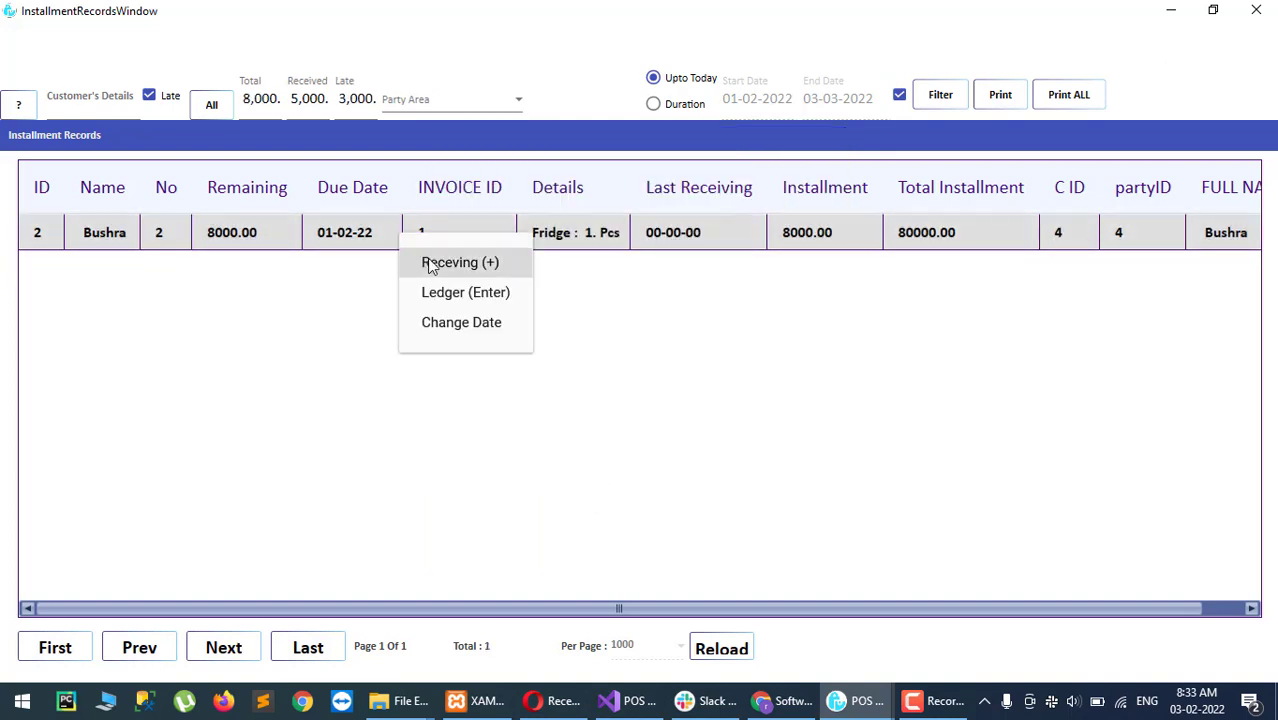
click(430, 264)
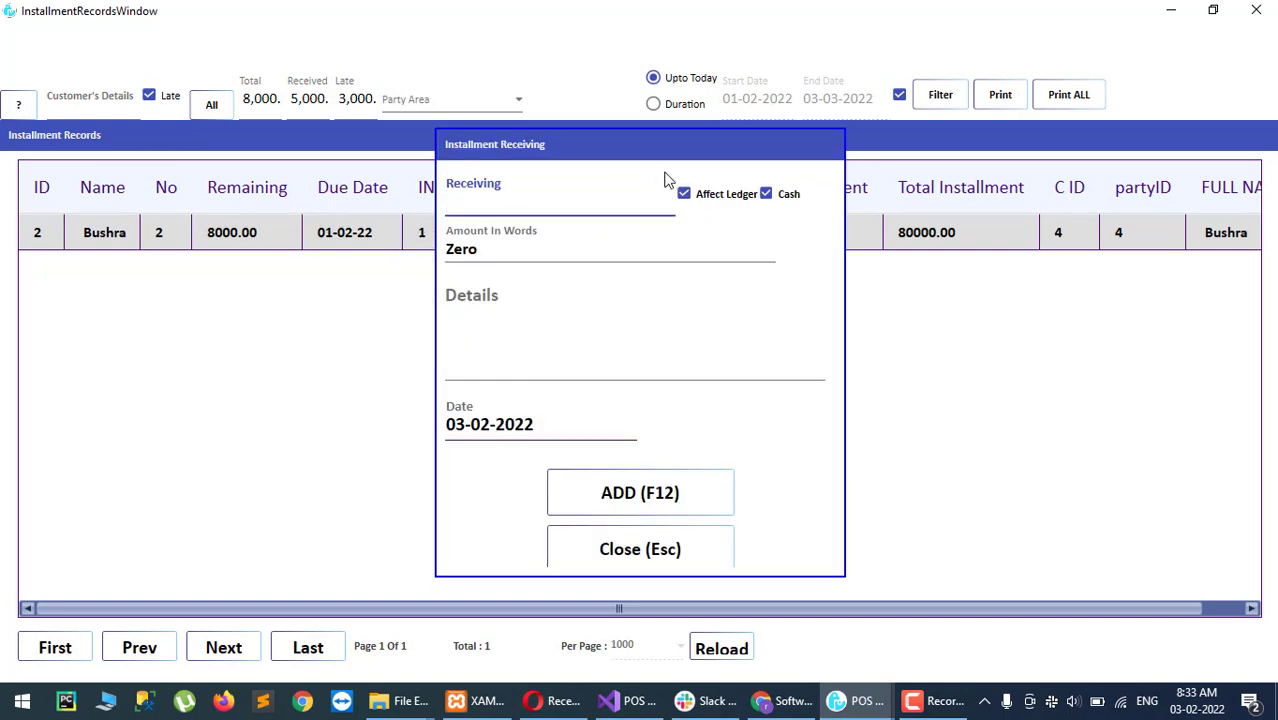
text(8000)
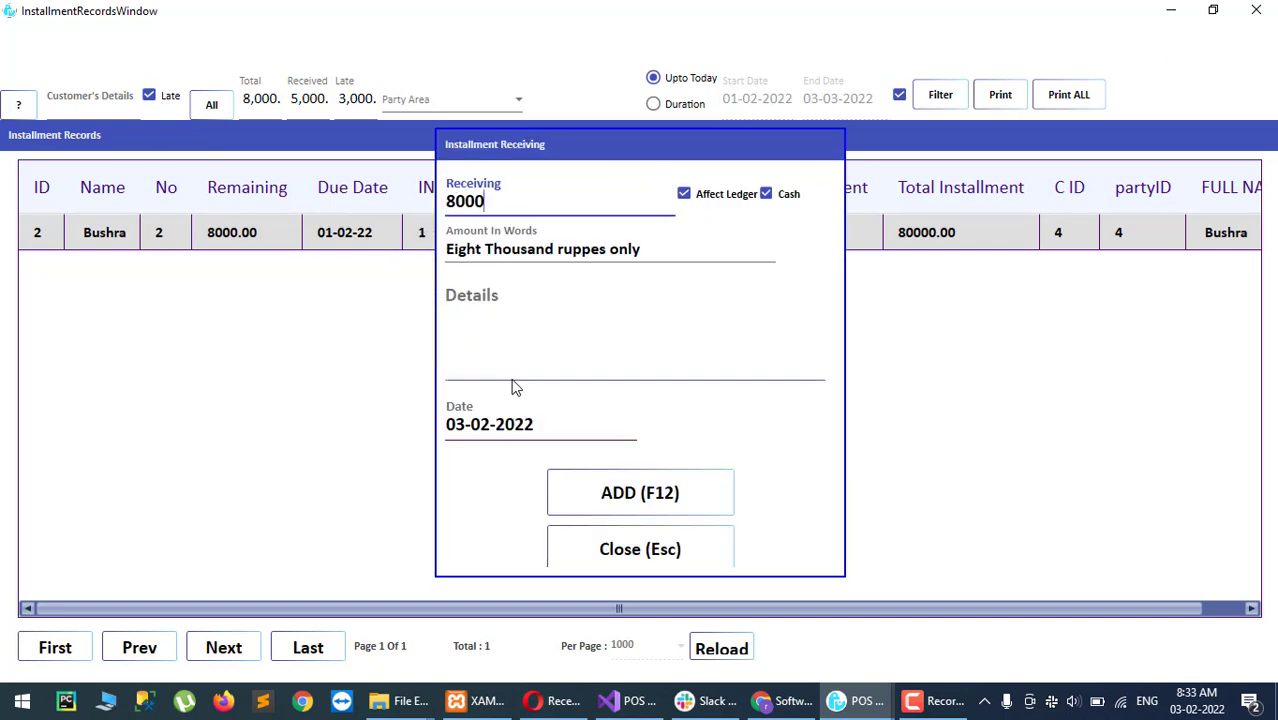
click(613, 496)
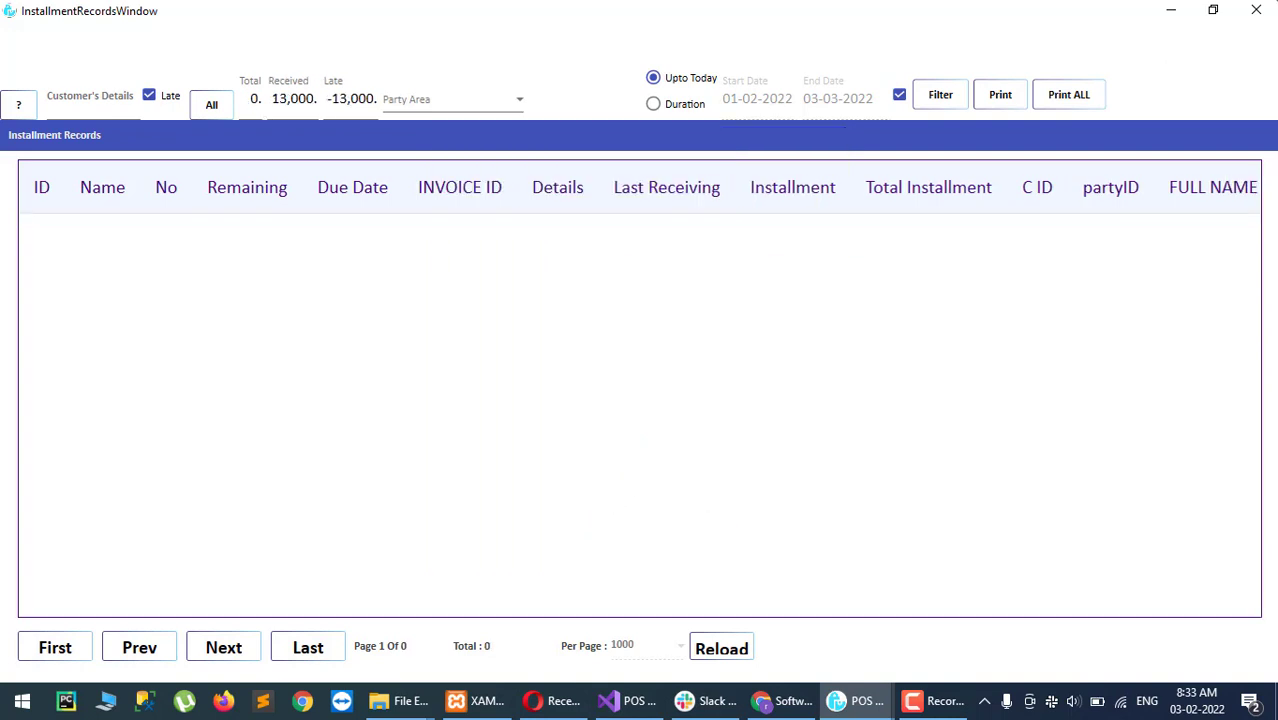
Leave the installment records, review the customer's payments in the Customer window's transaction ledger, and close that window.
click(1256, 12)
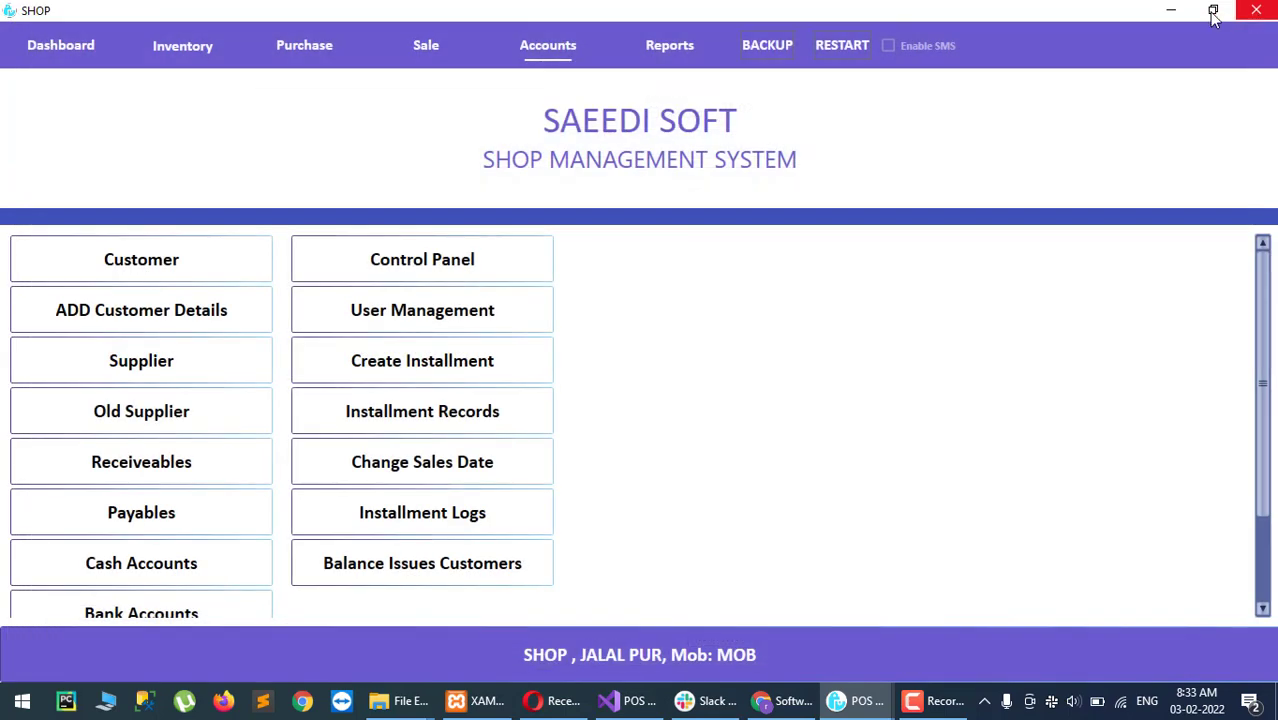
click(97, 259)
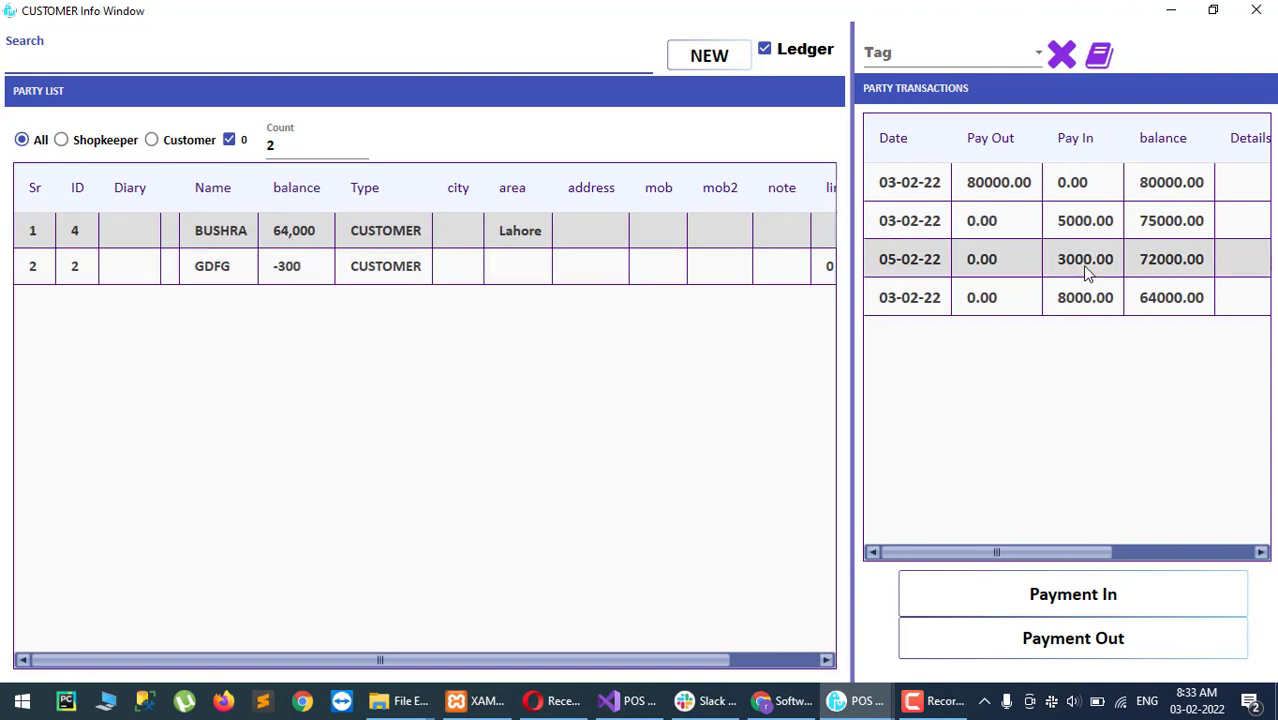
click(1093, 293)
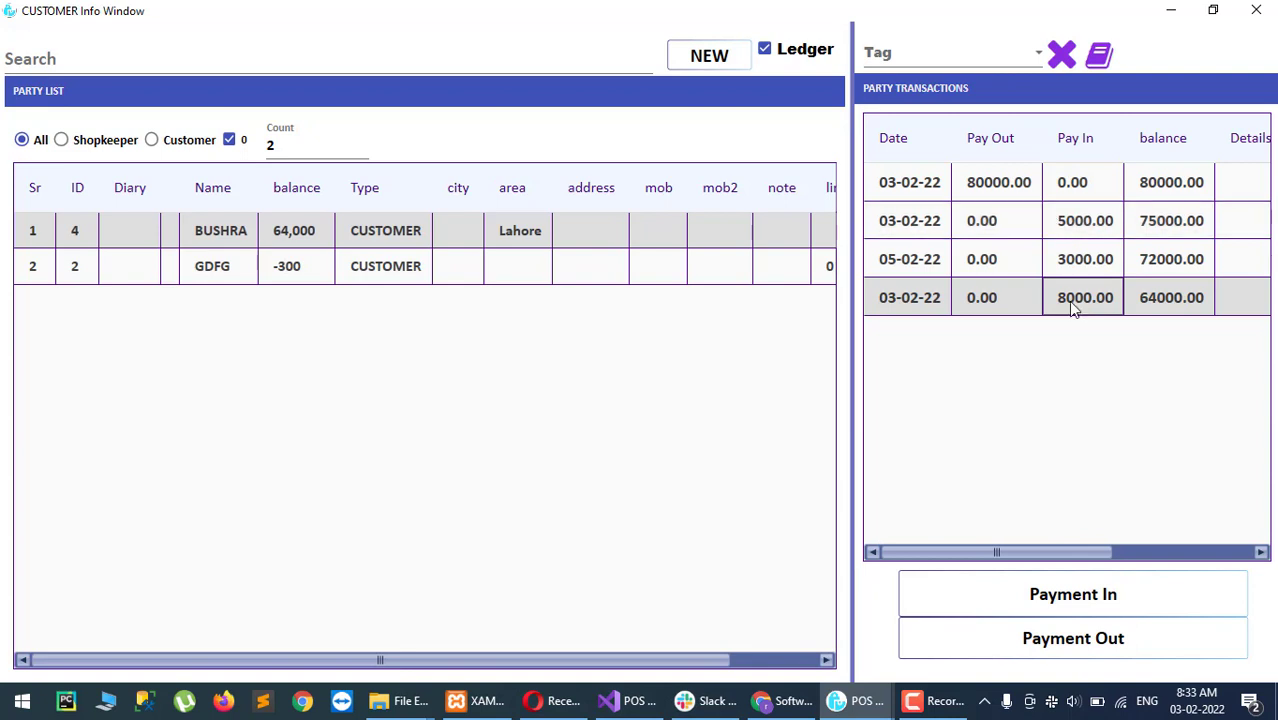
click(1256, 10)
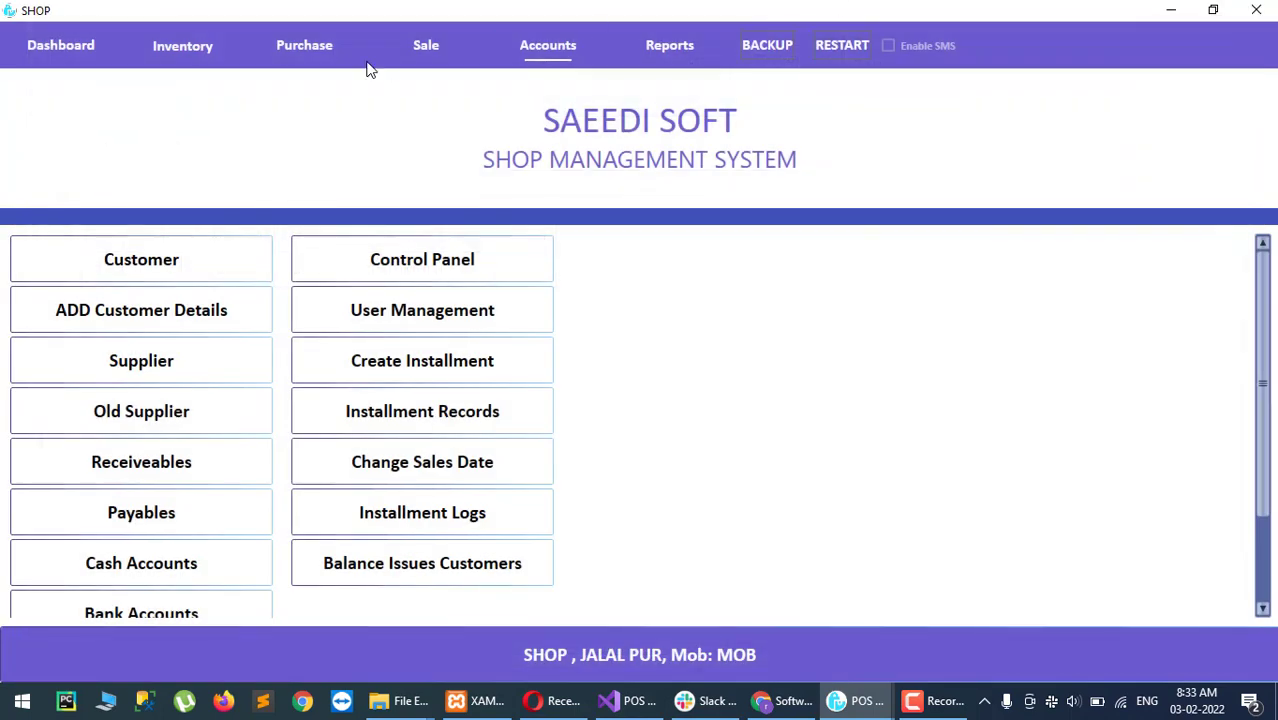
Open Item Registration from the inventory section and check the remaining stock of the Fridge.
click(183, 46)
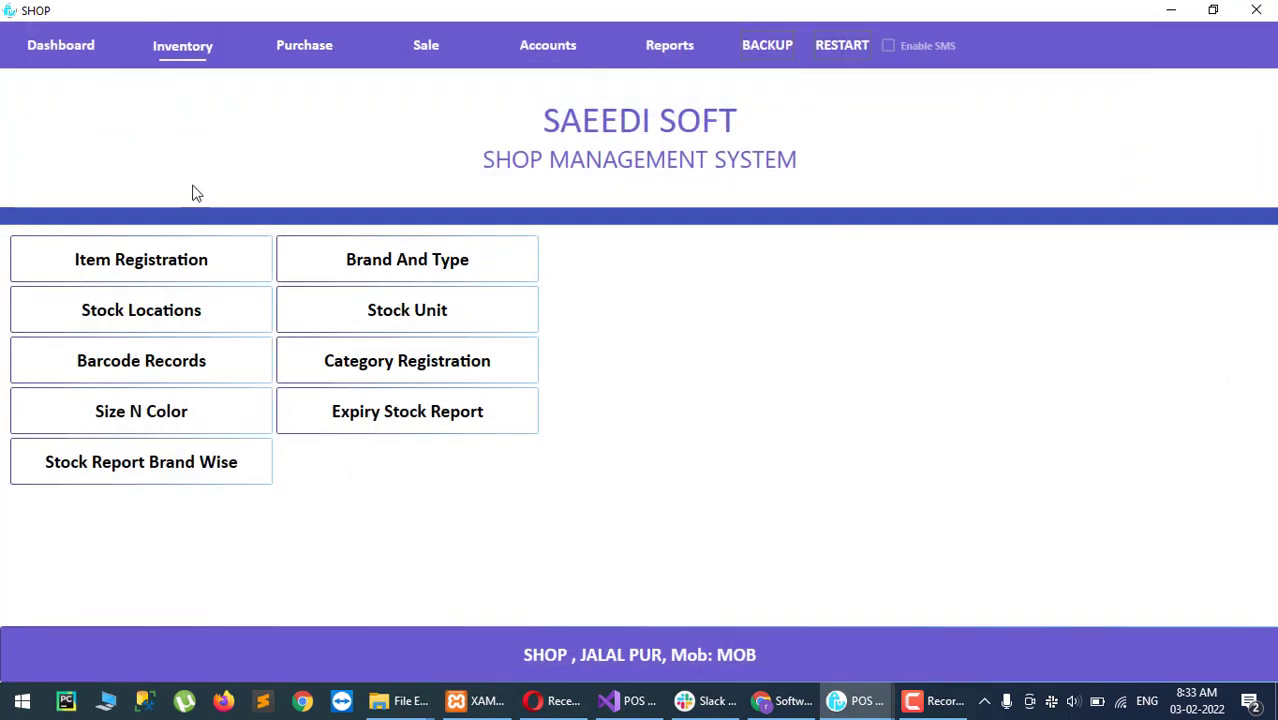
click(200, 255)
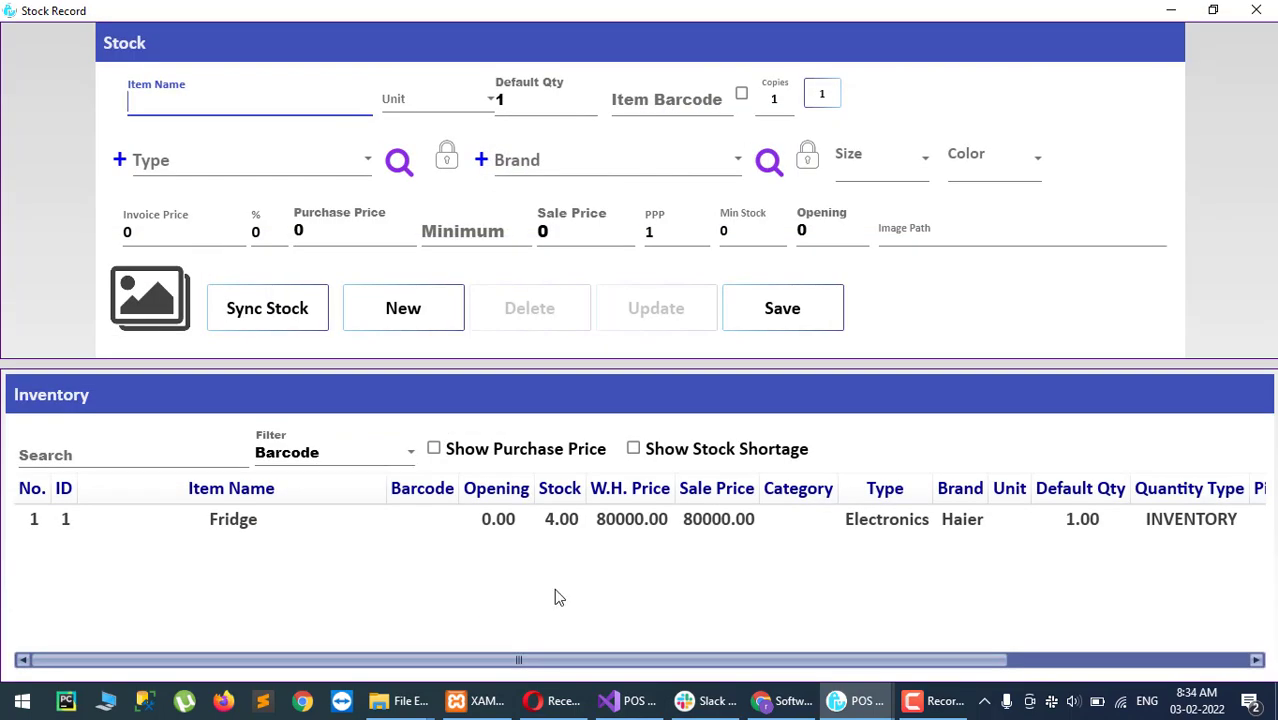
click(573, 540)
double_click(574, 541)
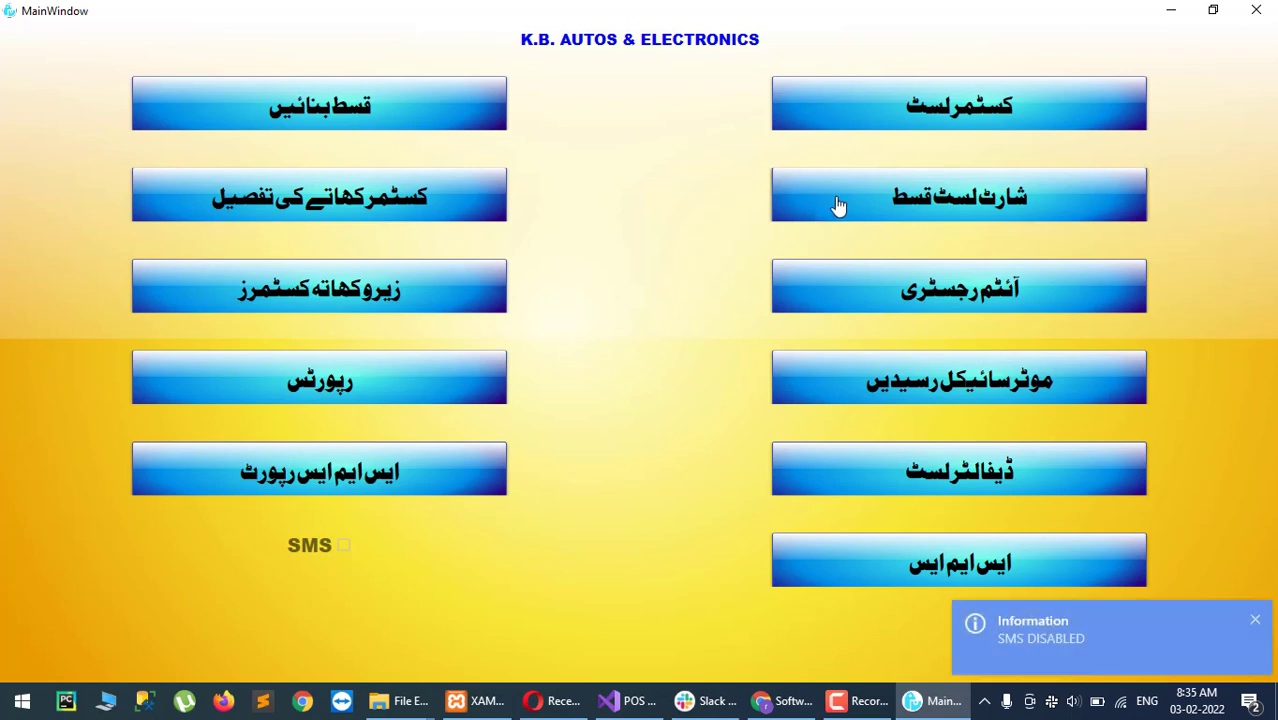
In the K.B. Autos & Electronics installment program, open the customer list, enter the customer's and father's names, and add the customer.
click(1021, 97)
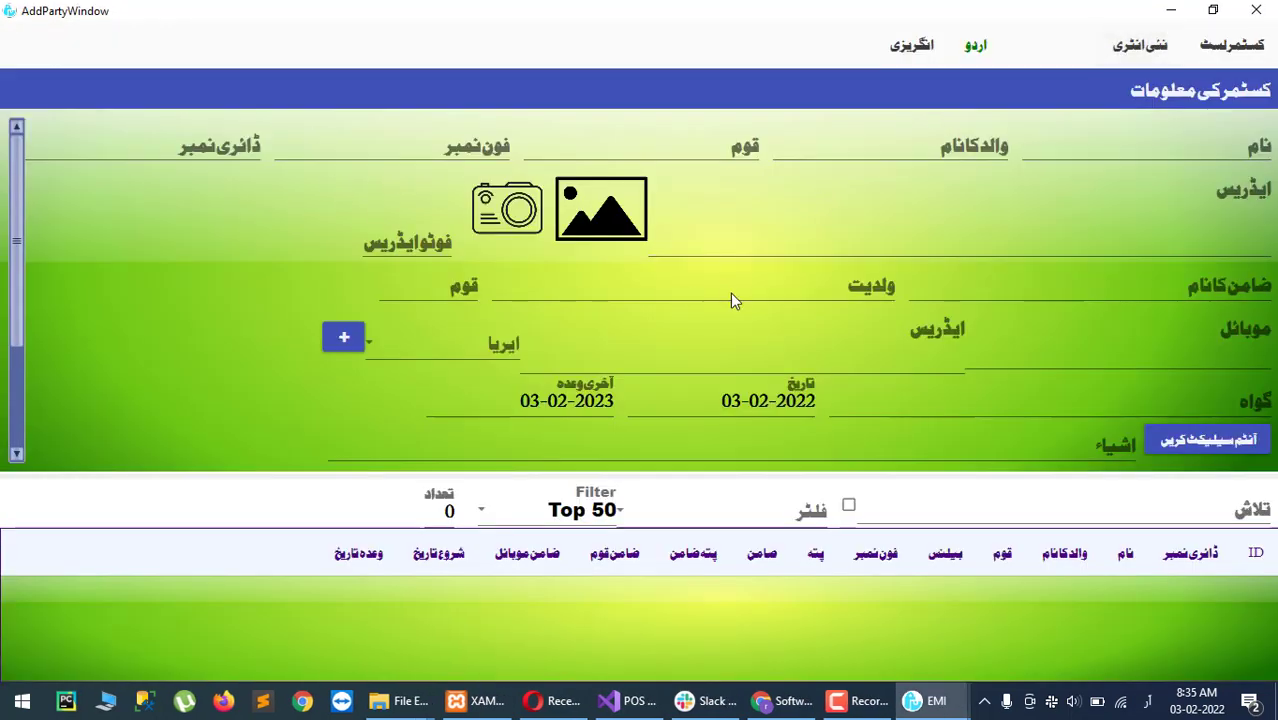
click(1249, 141)
text(حجبگ ع حگججحج)
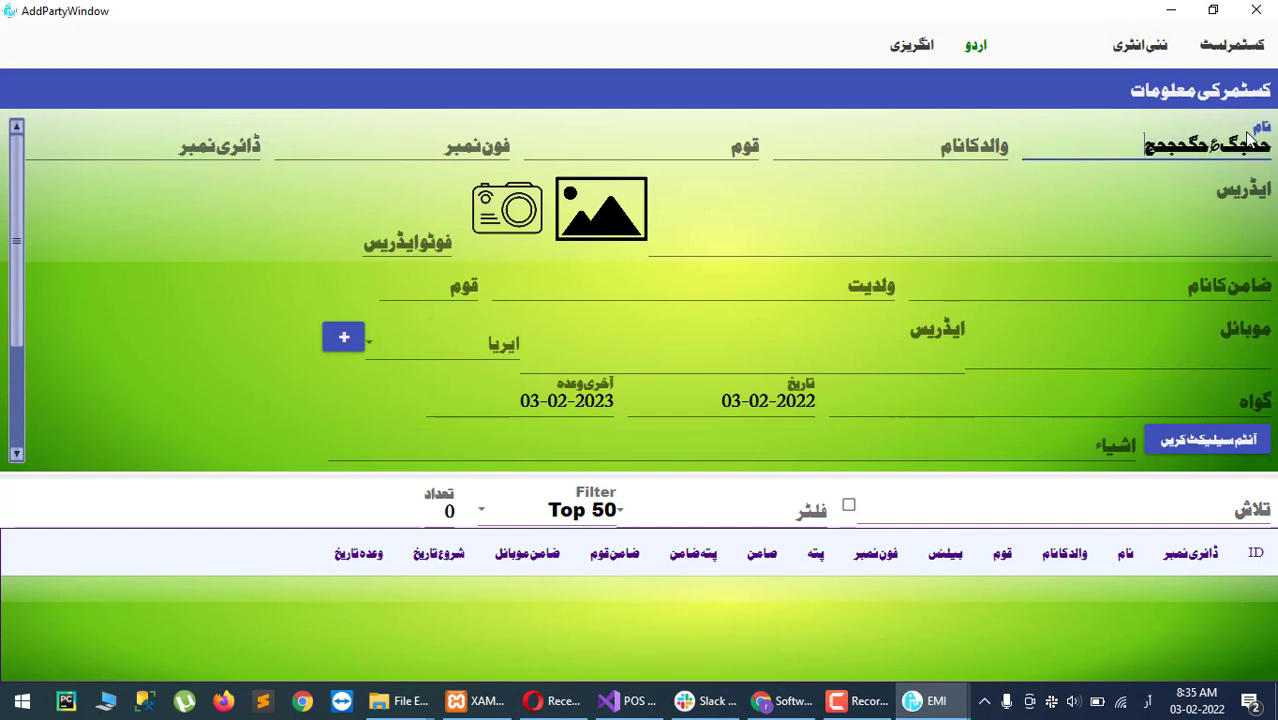
key(Tab)
text(حمح)
scroll(1249, 136, down, 2)
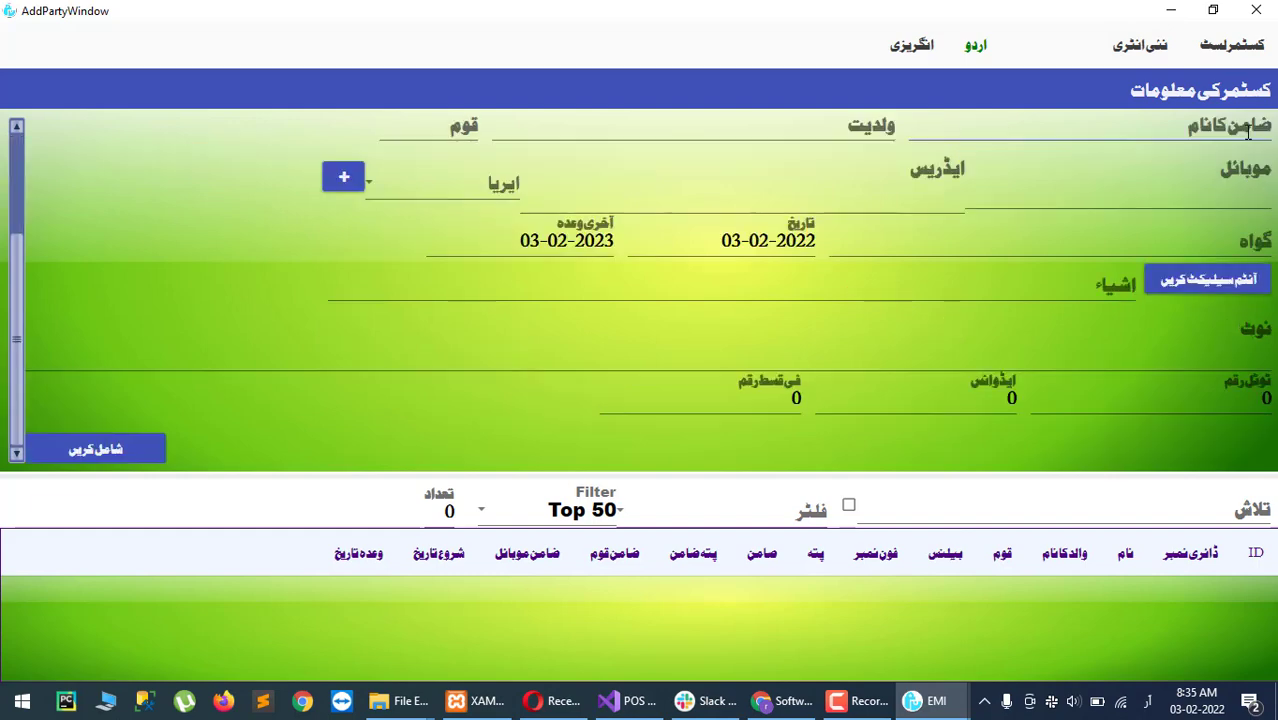
click(110, 447)
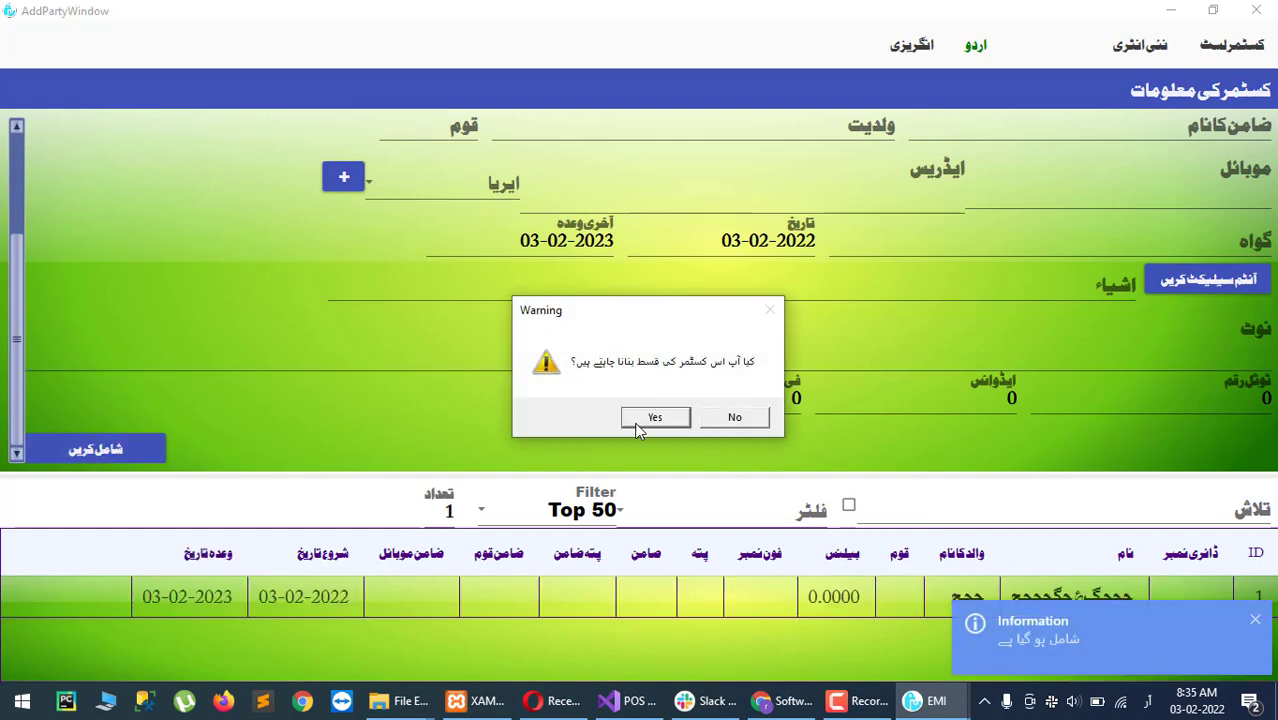
Start an installment plan for the newly added customer with a total of 50000 and an advance of 5000.
click(648, 425)
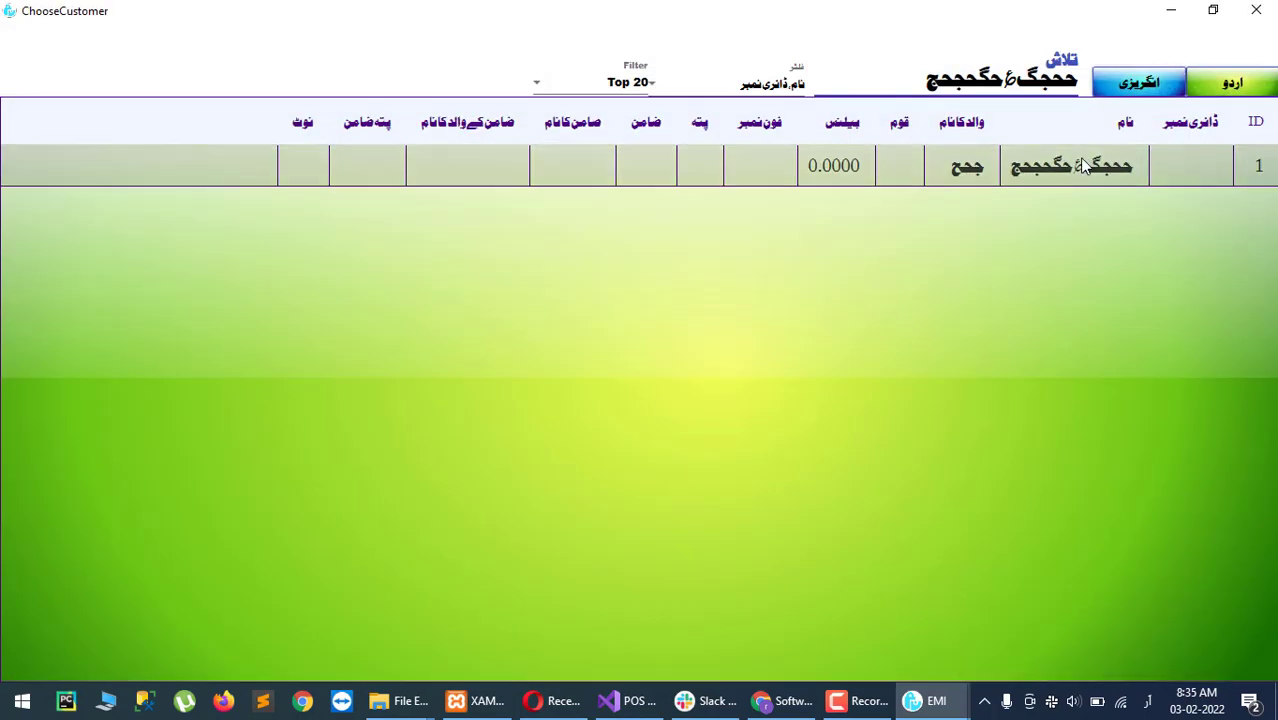
double_click(1082, 166)
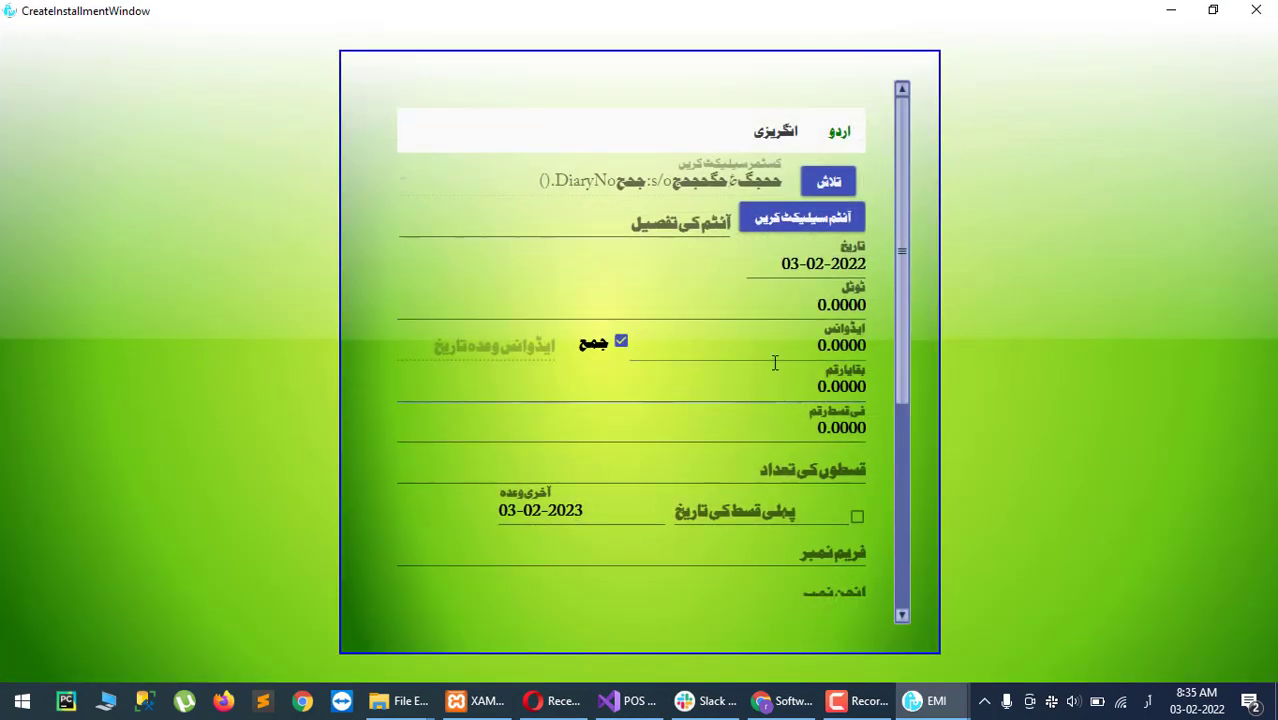
click(810, 302)
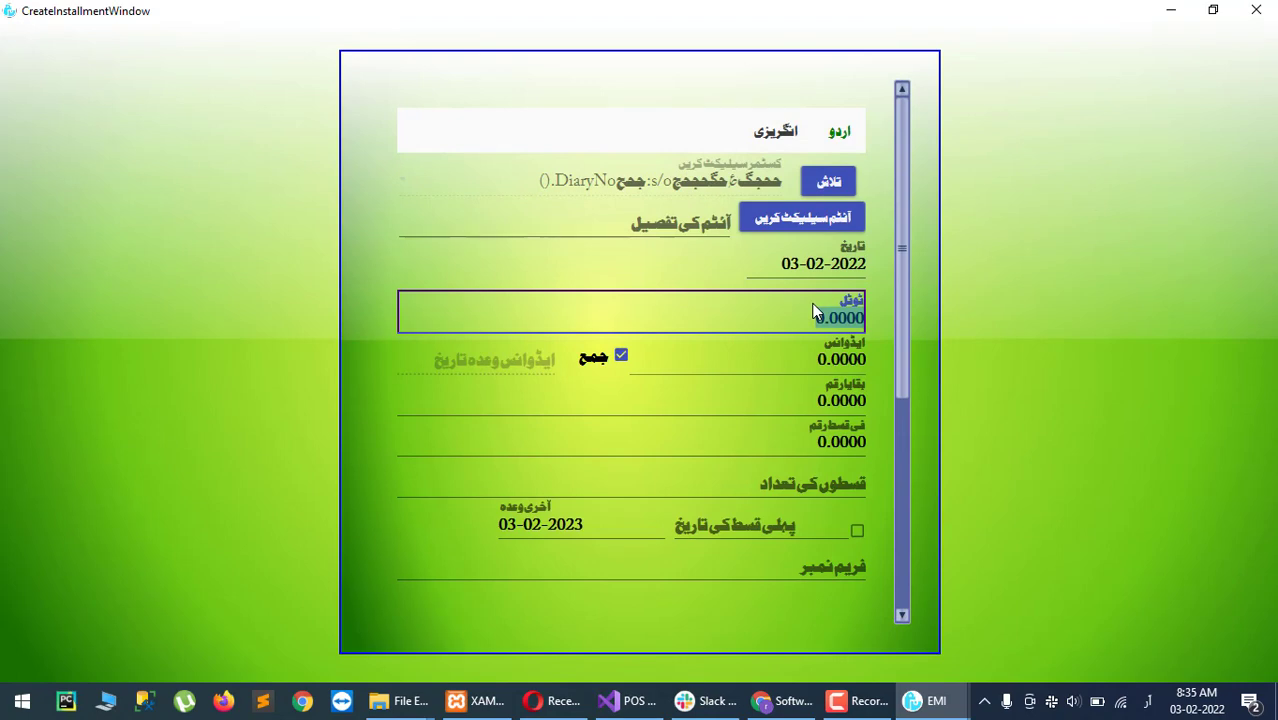
text(50000)
click(810, 360)
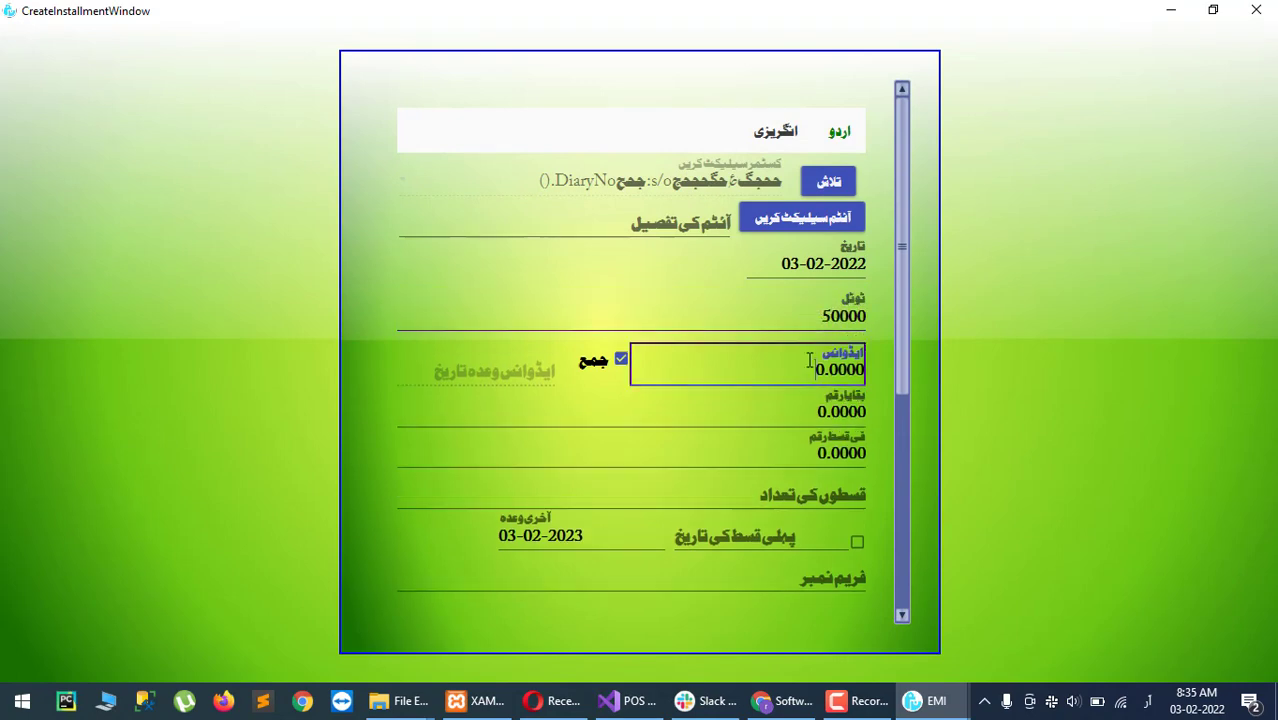
click(799, 415)
click(797, 371)
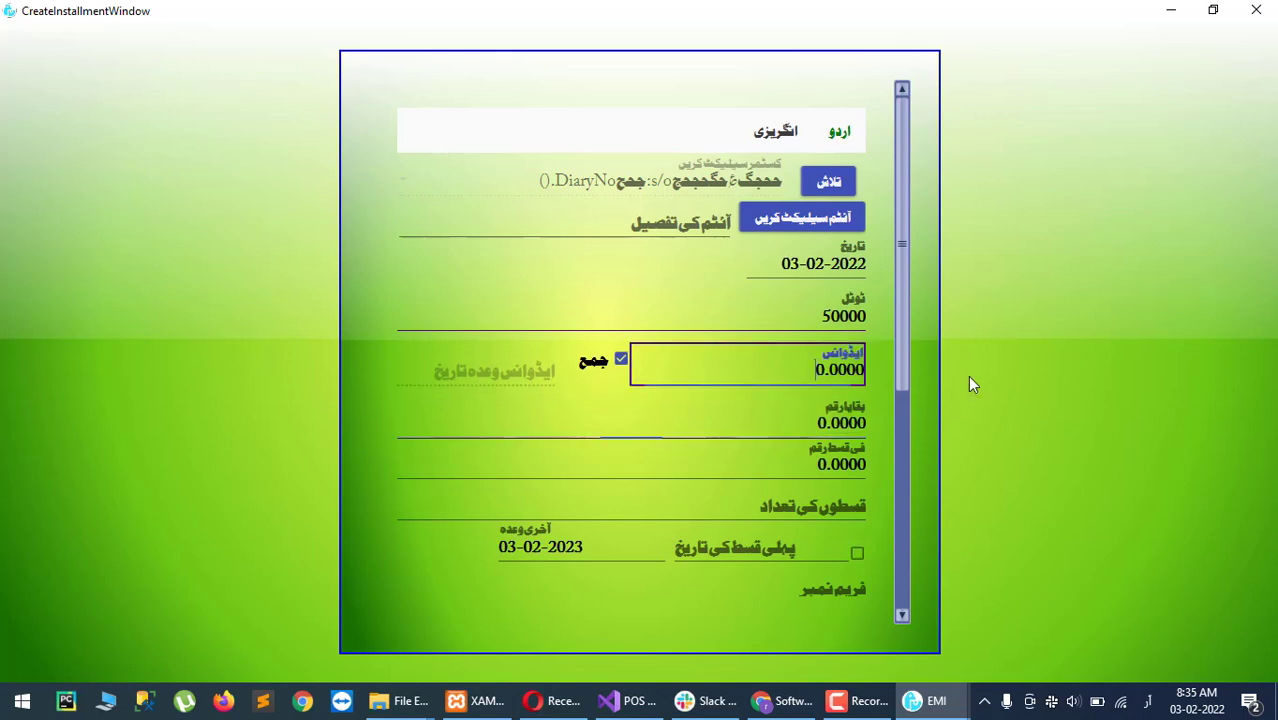
text(5000)
Set the plan's first installment date to 01-01-2022 and the amount per installment to 5000.
click(798, 500)
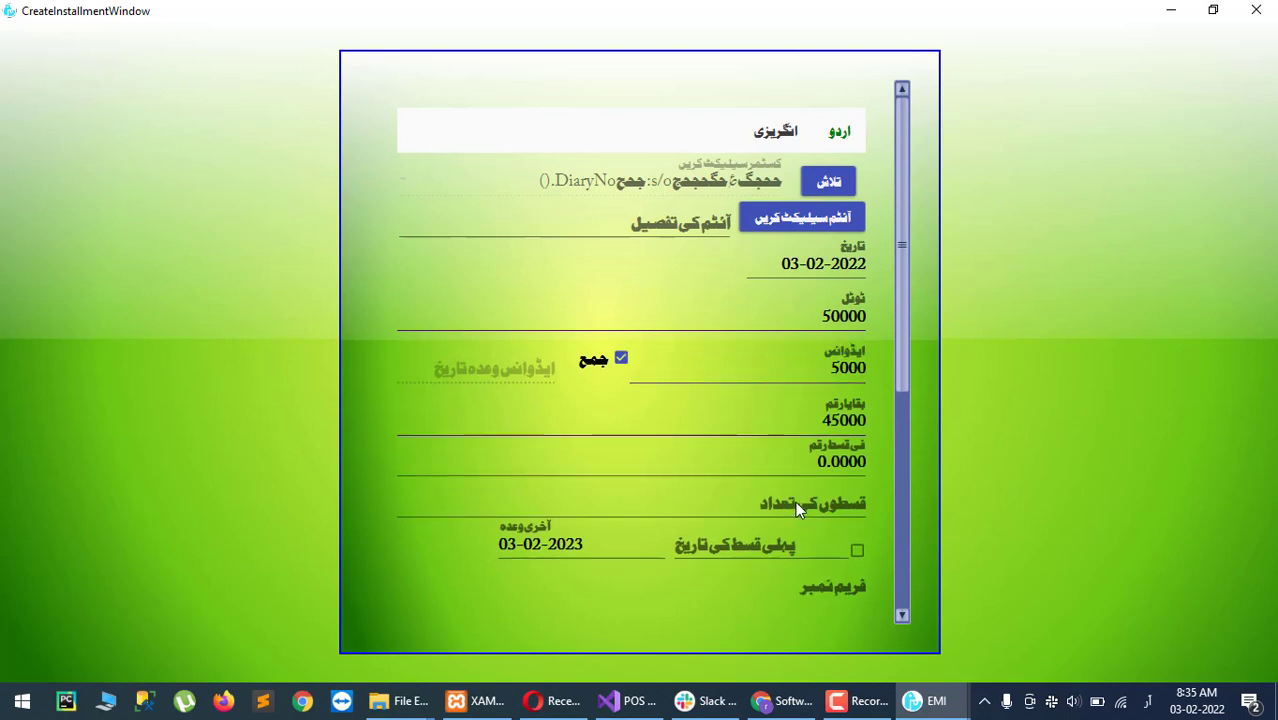
click(753, 532)
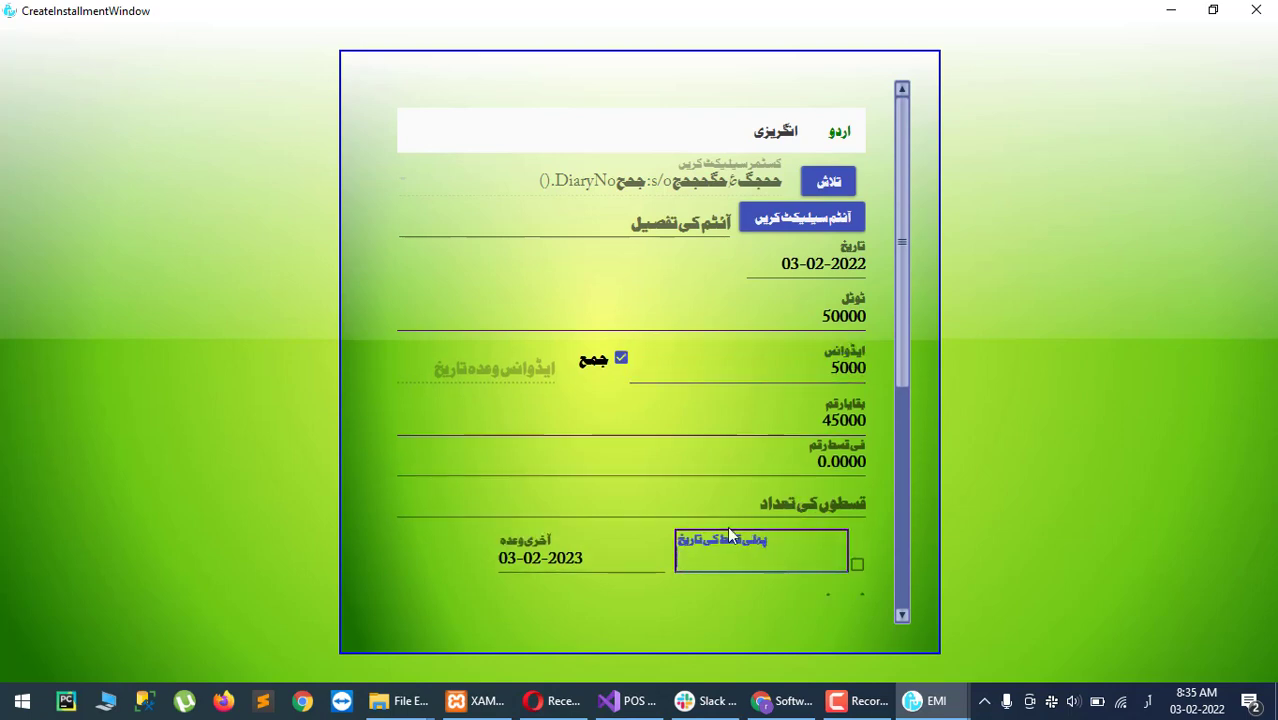
text(01-01-)
text(2022)
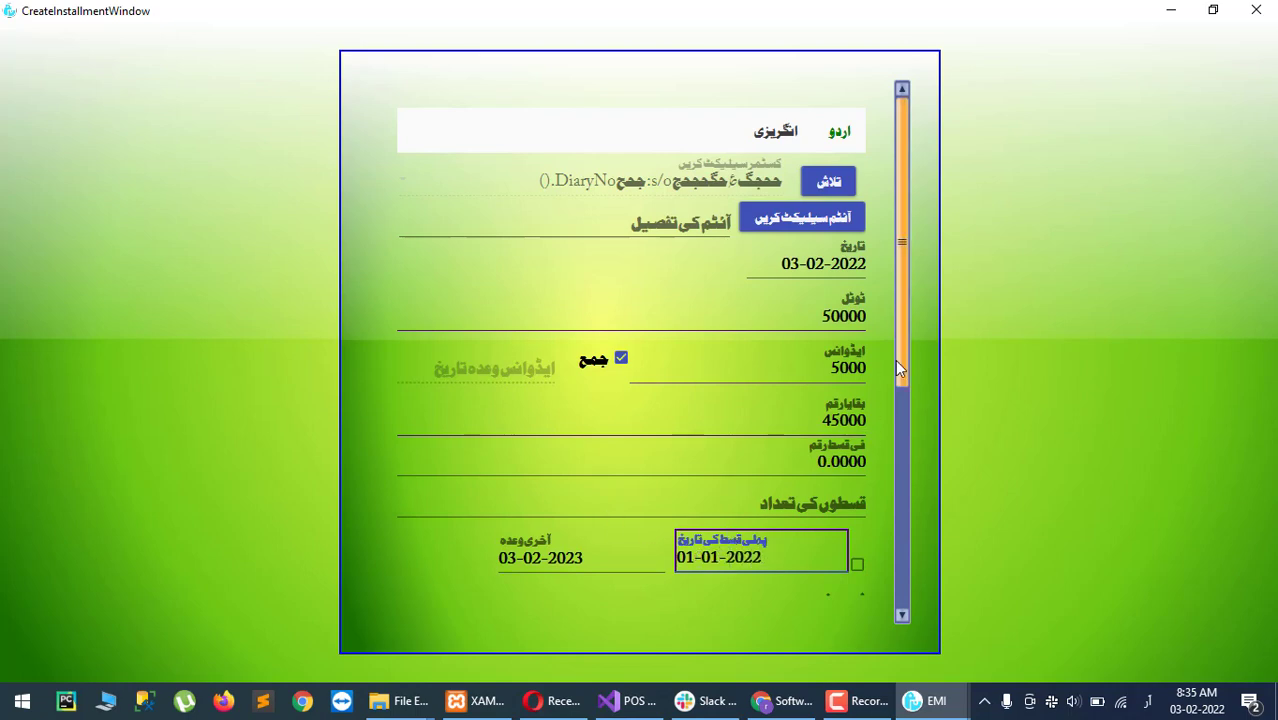
drag(907, 357, 908, 455)
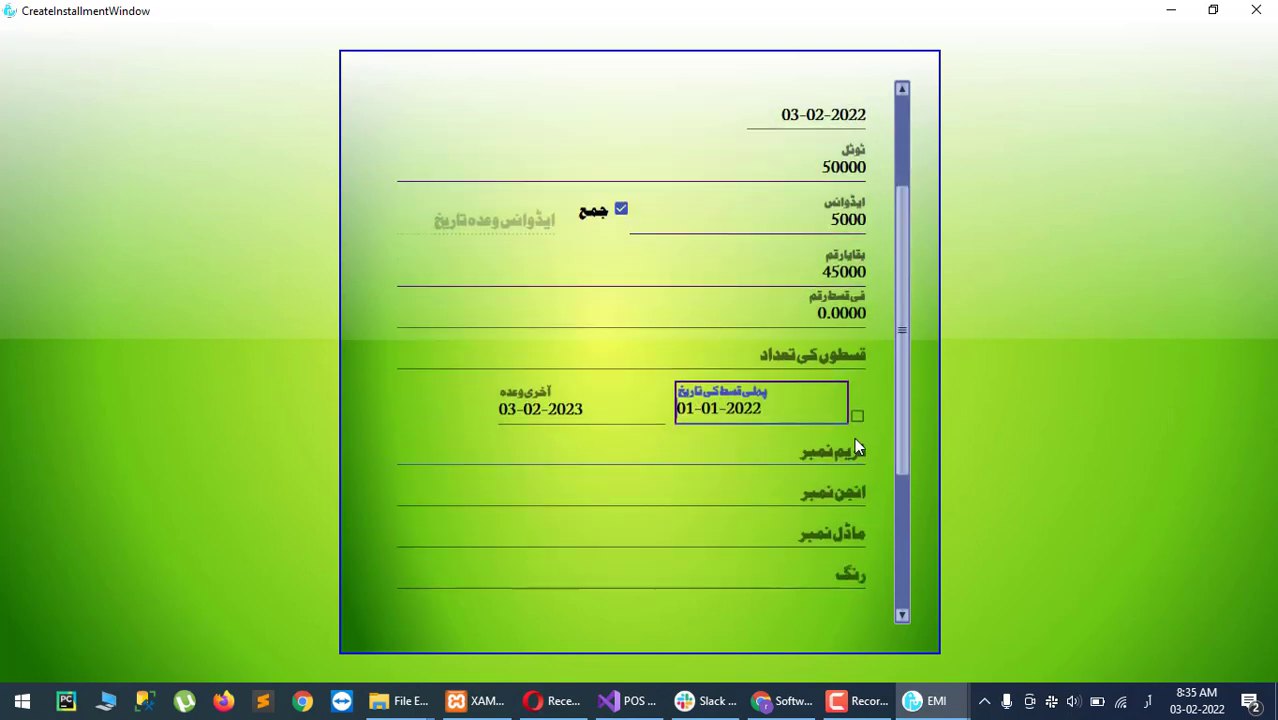
click(808, 326)
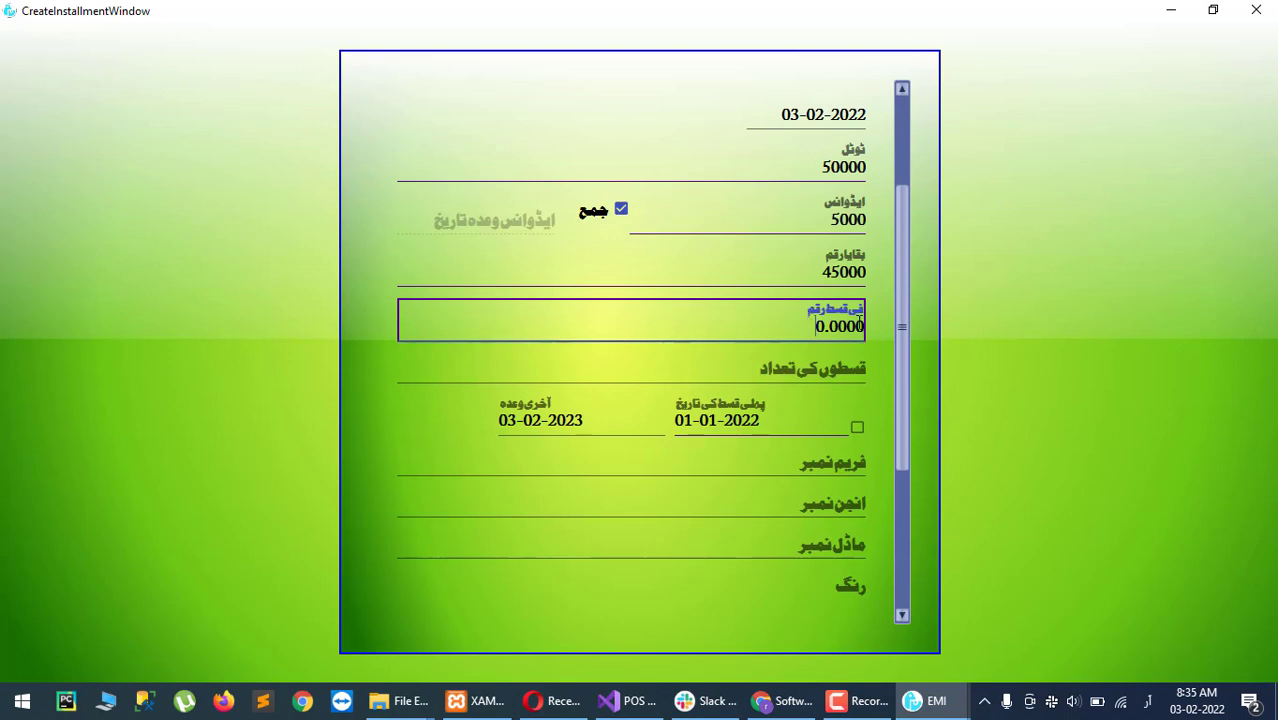
drag(808, 322, 924, 335)
text(5000)
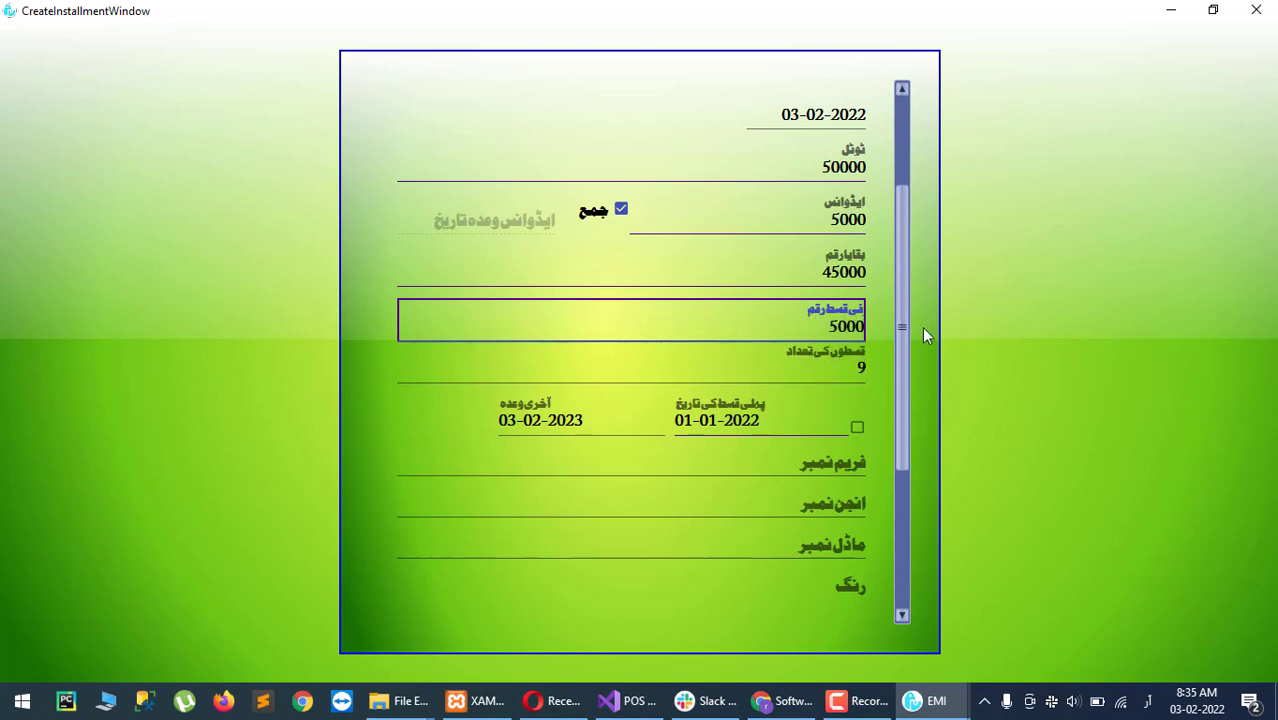
Create the monthly installments, accept the generated schedule, and close the installment creation window.
drag(901, 356, 907, 546)
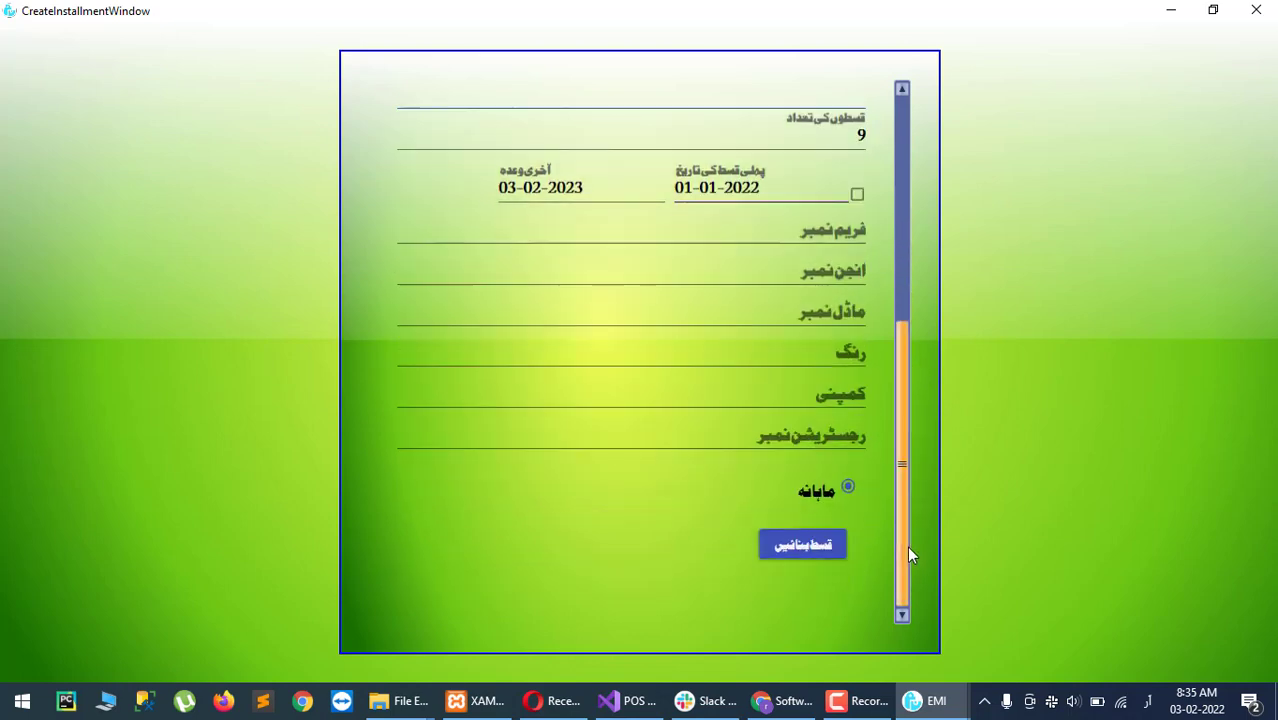
click(822, 544)
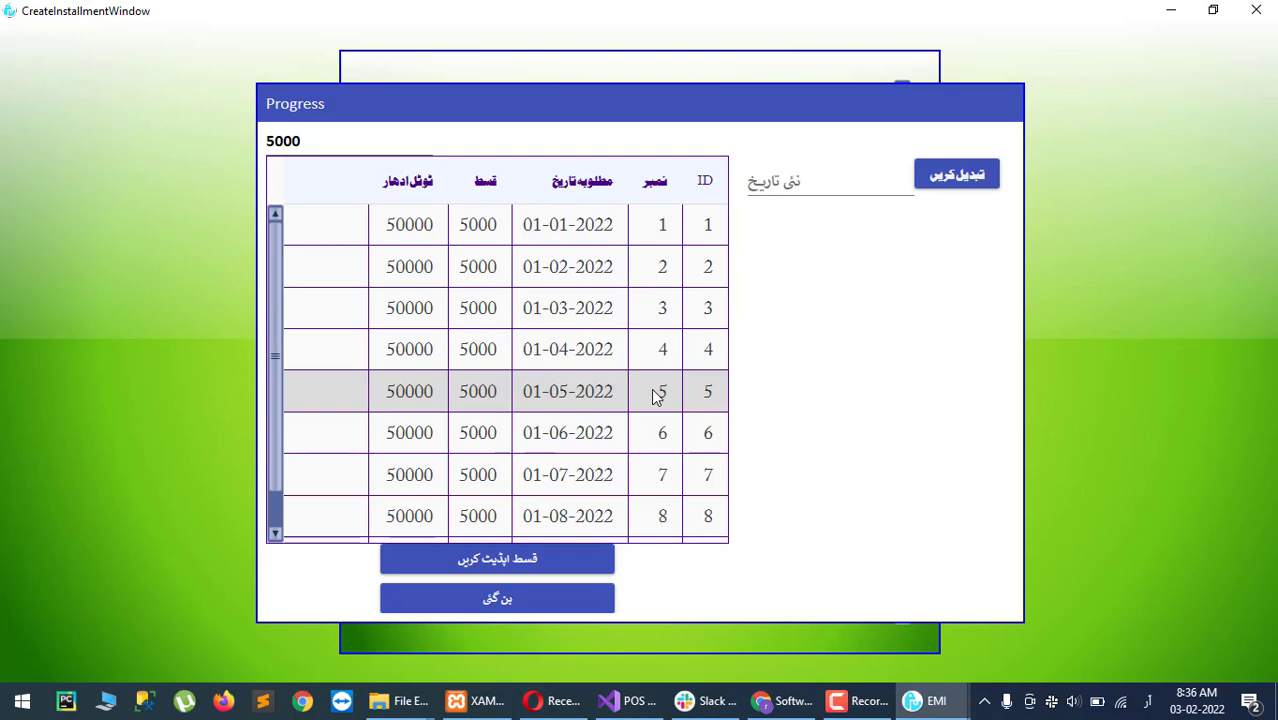
click(514, 600)
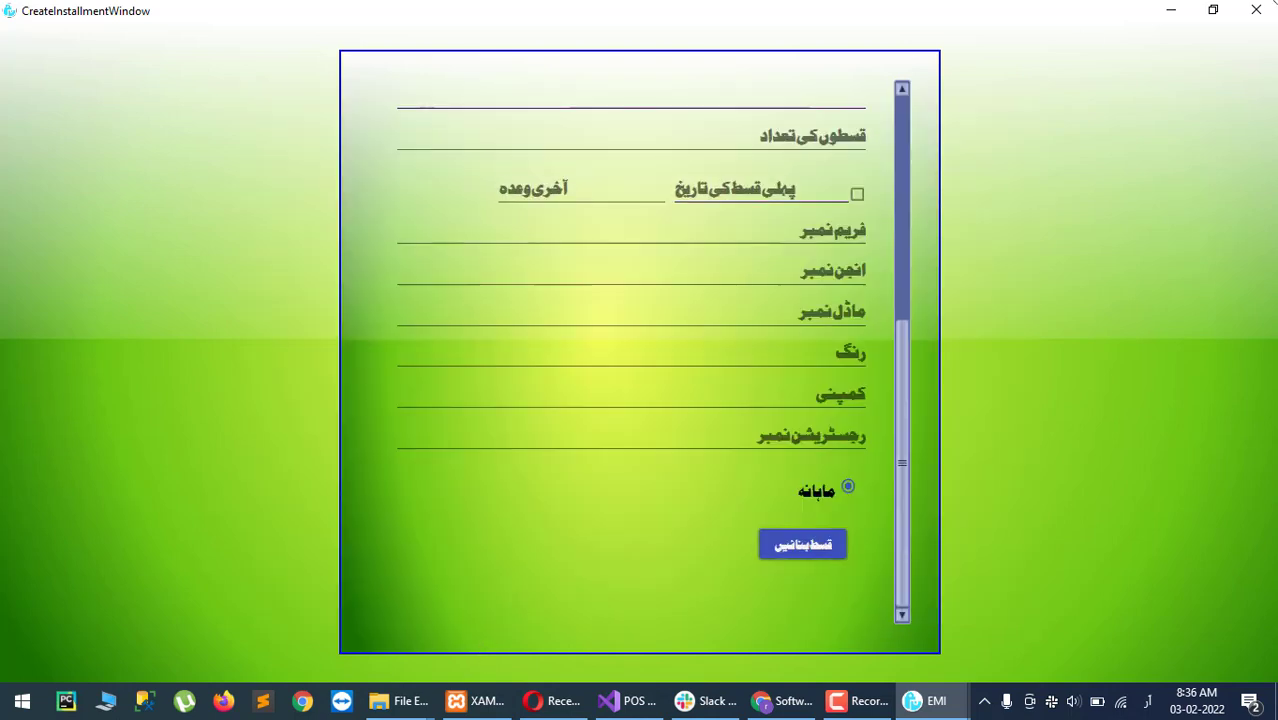
click(1258, 10)
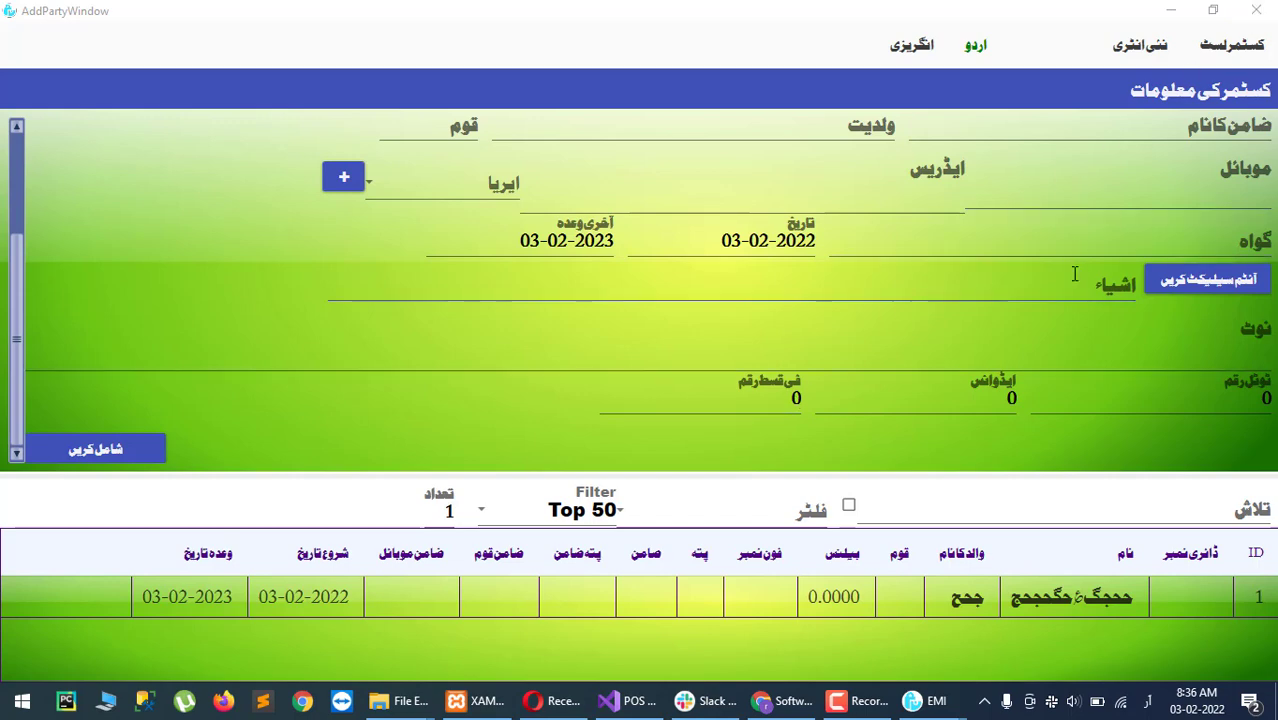
scroll(1073, 272, up, 2)
scroll(1073, 273, down, 2)
click(1106, 280)
text(جحجححج)
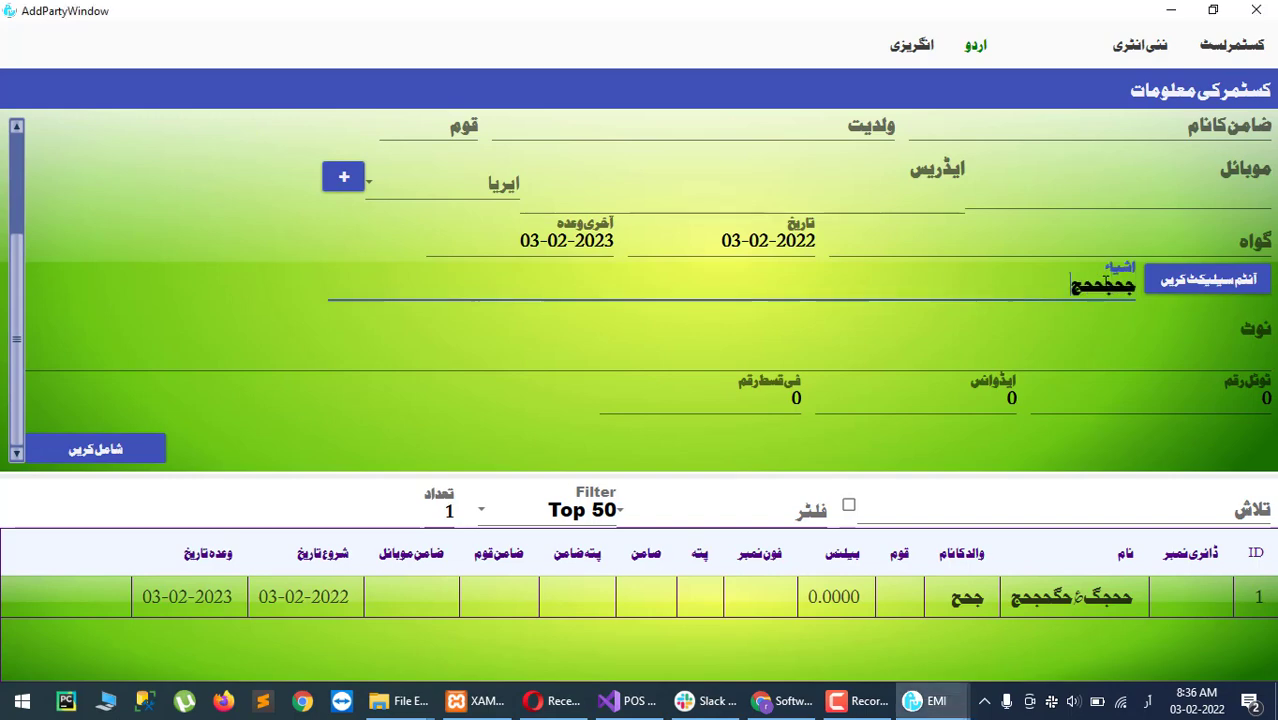
click(1199, 381)
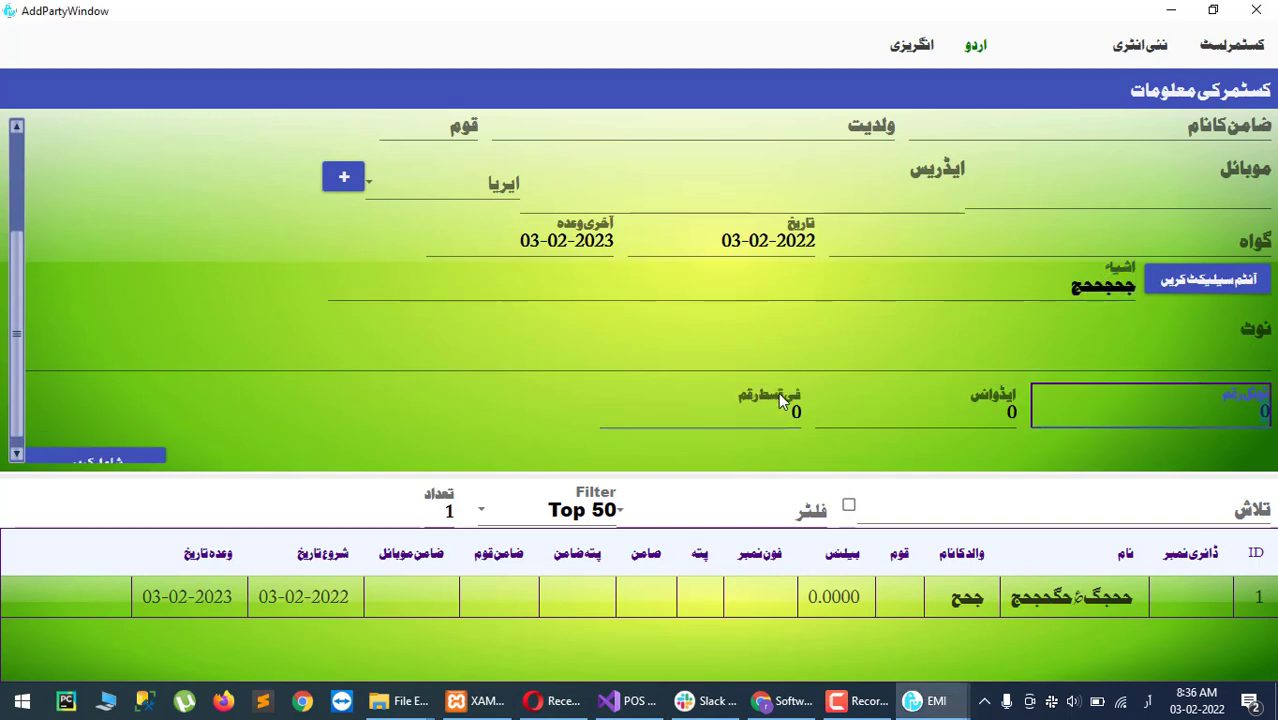
click(730, 414)
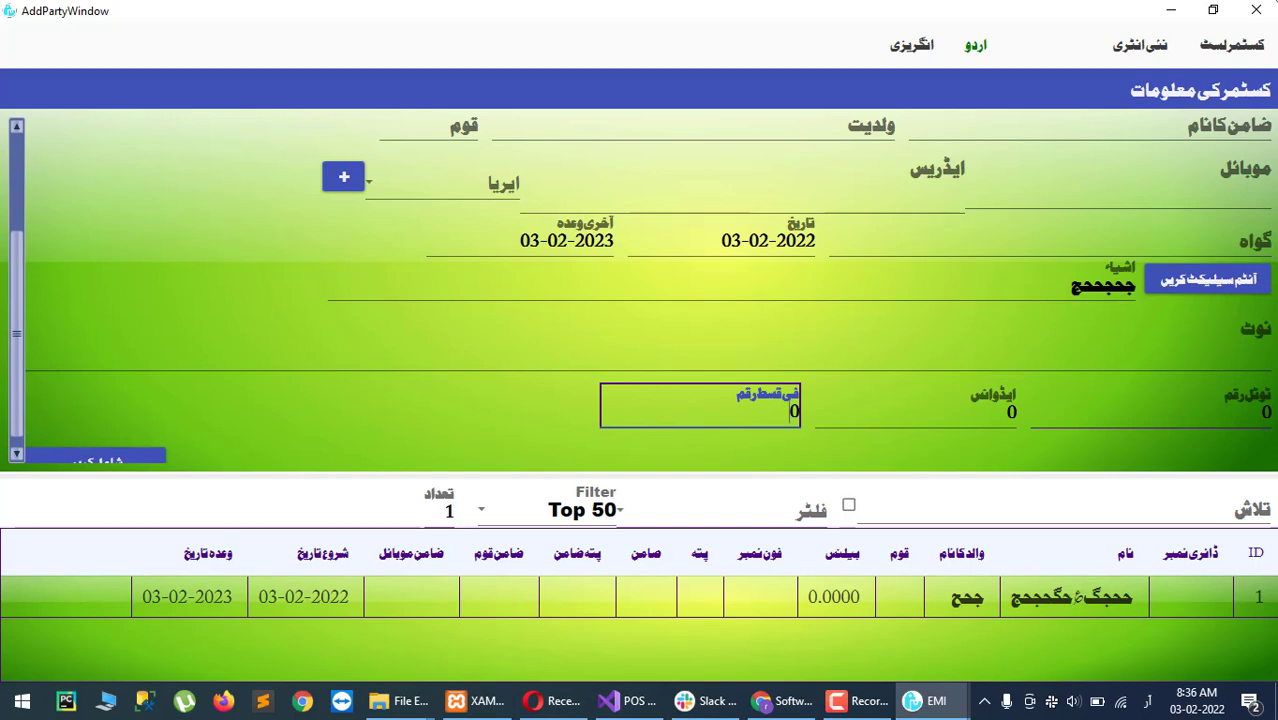
Leave the customer entry window, open the short installment list, and select the installment due 01-01-2022.
click(1256, 10)
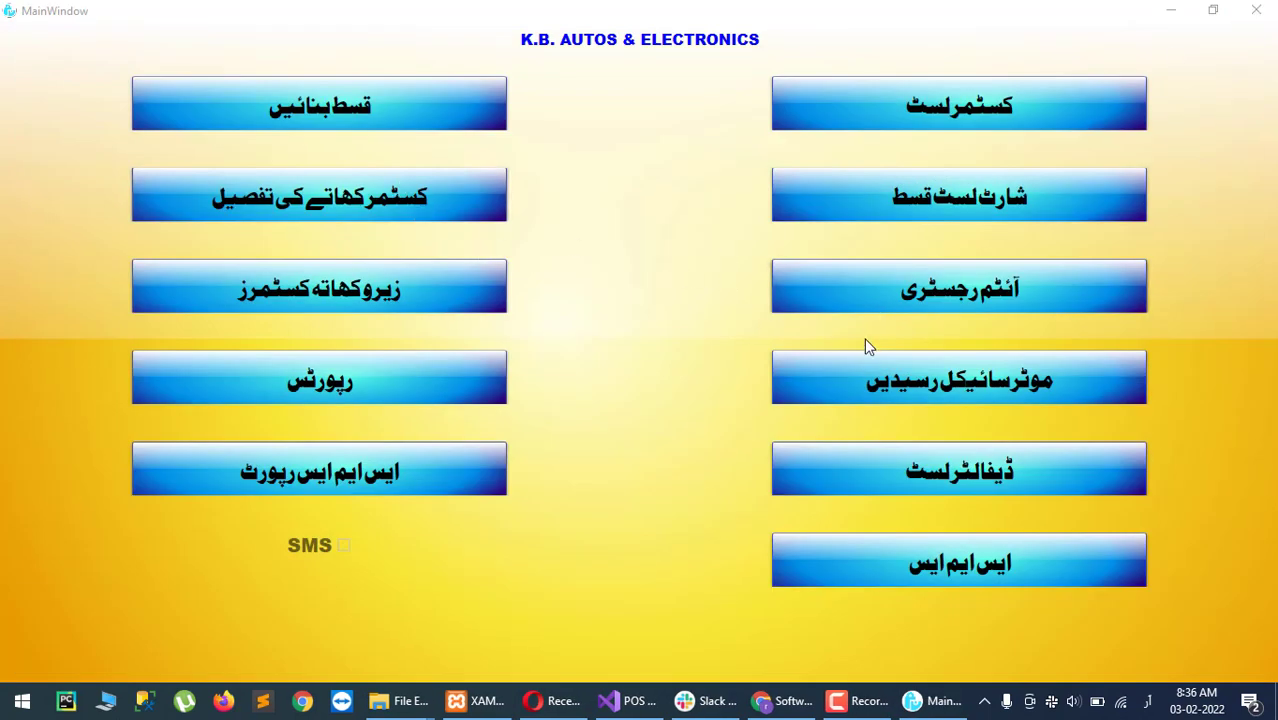
click(967, 191)
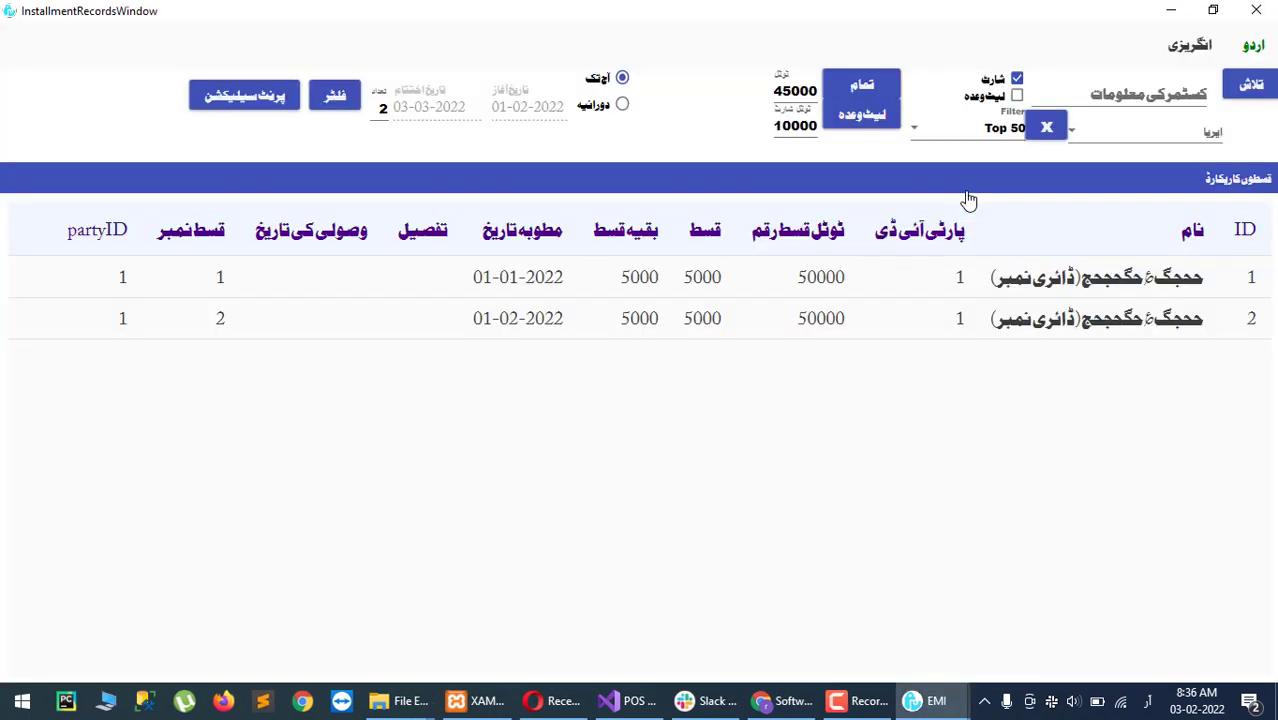
click(660, 281)
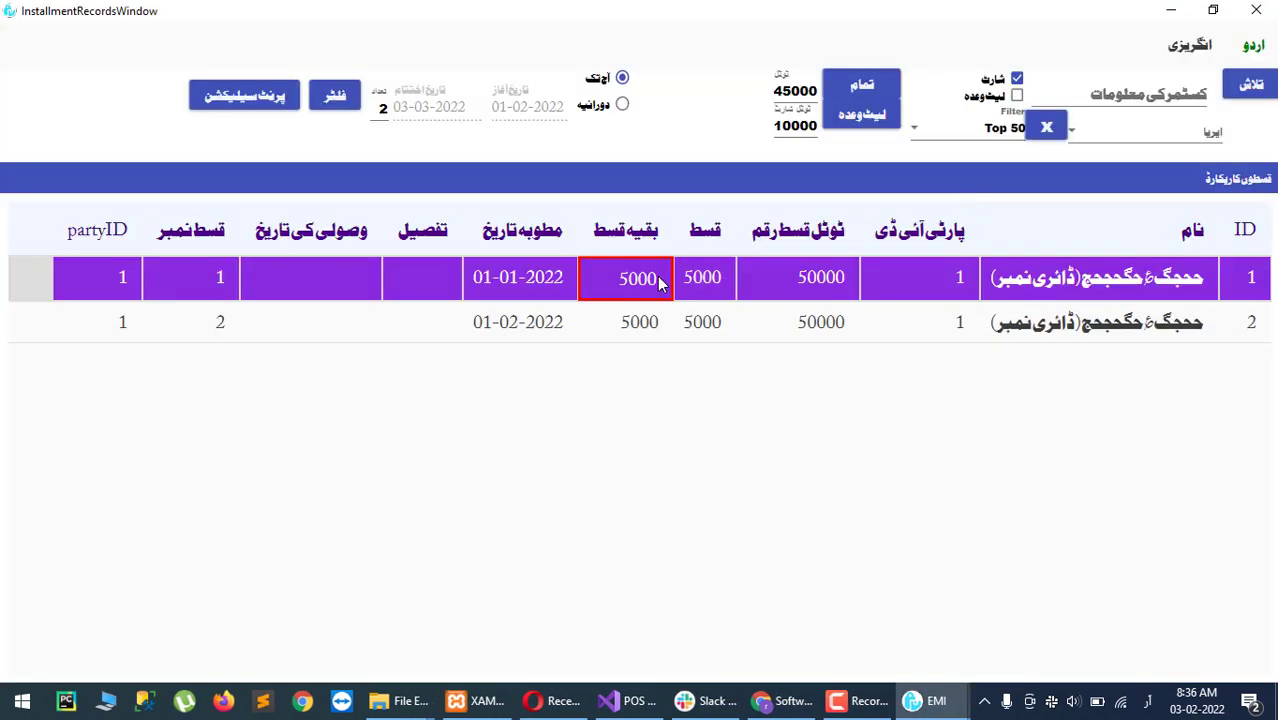
right_click(659, 284)
click(899, 451)
click(858, 700)
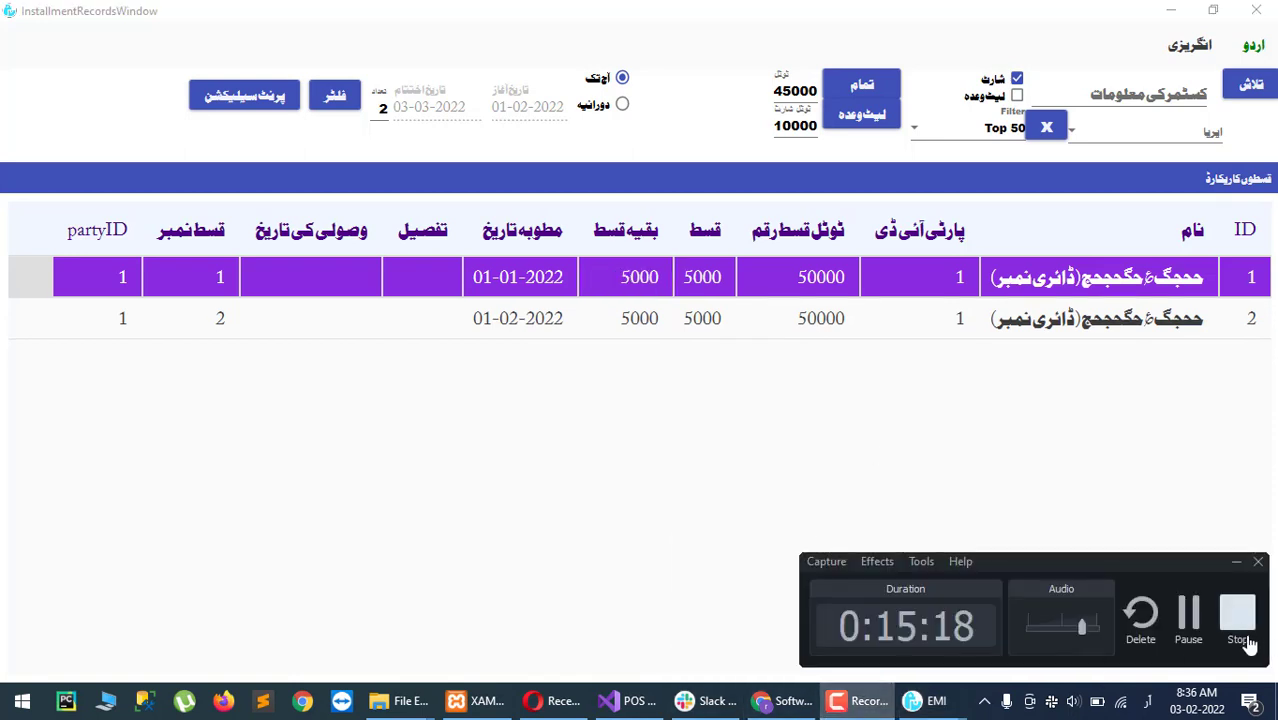